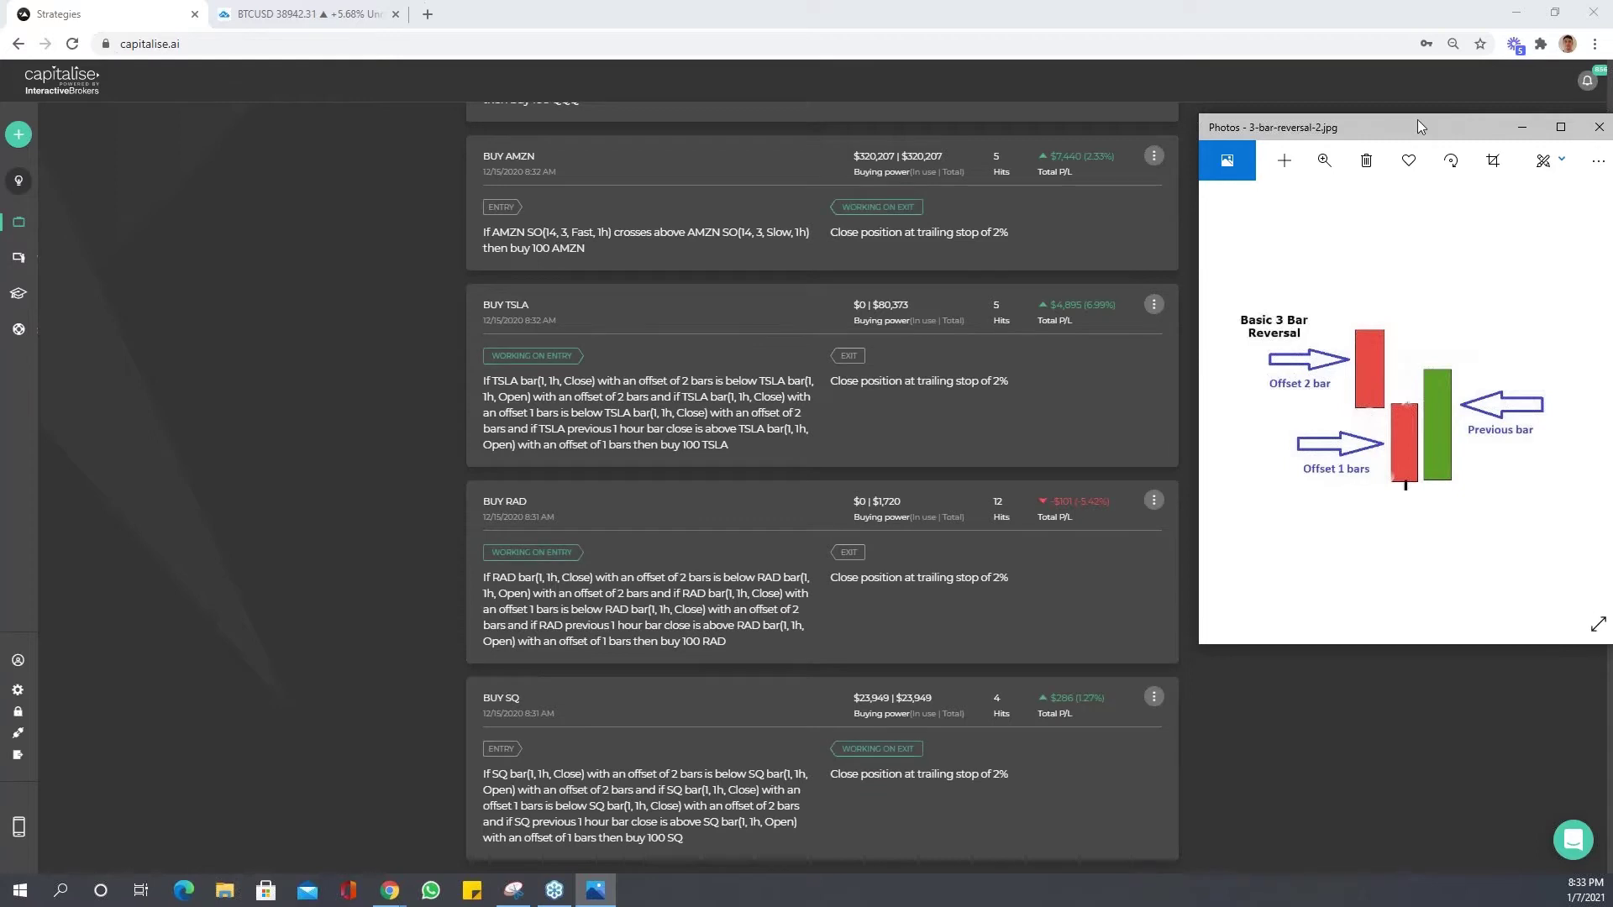
Leave the 3-bar reversal image and bring up the TradingView Bitcoin daily chart.
{"action": "key", "text": "alt+Tab"}
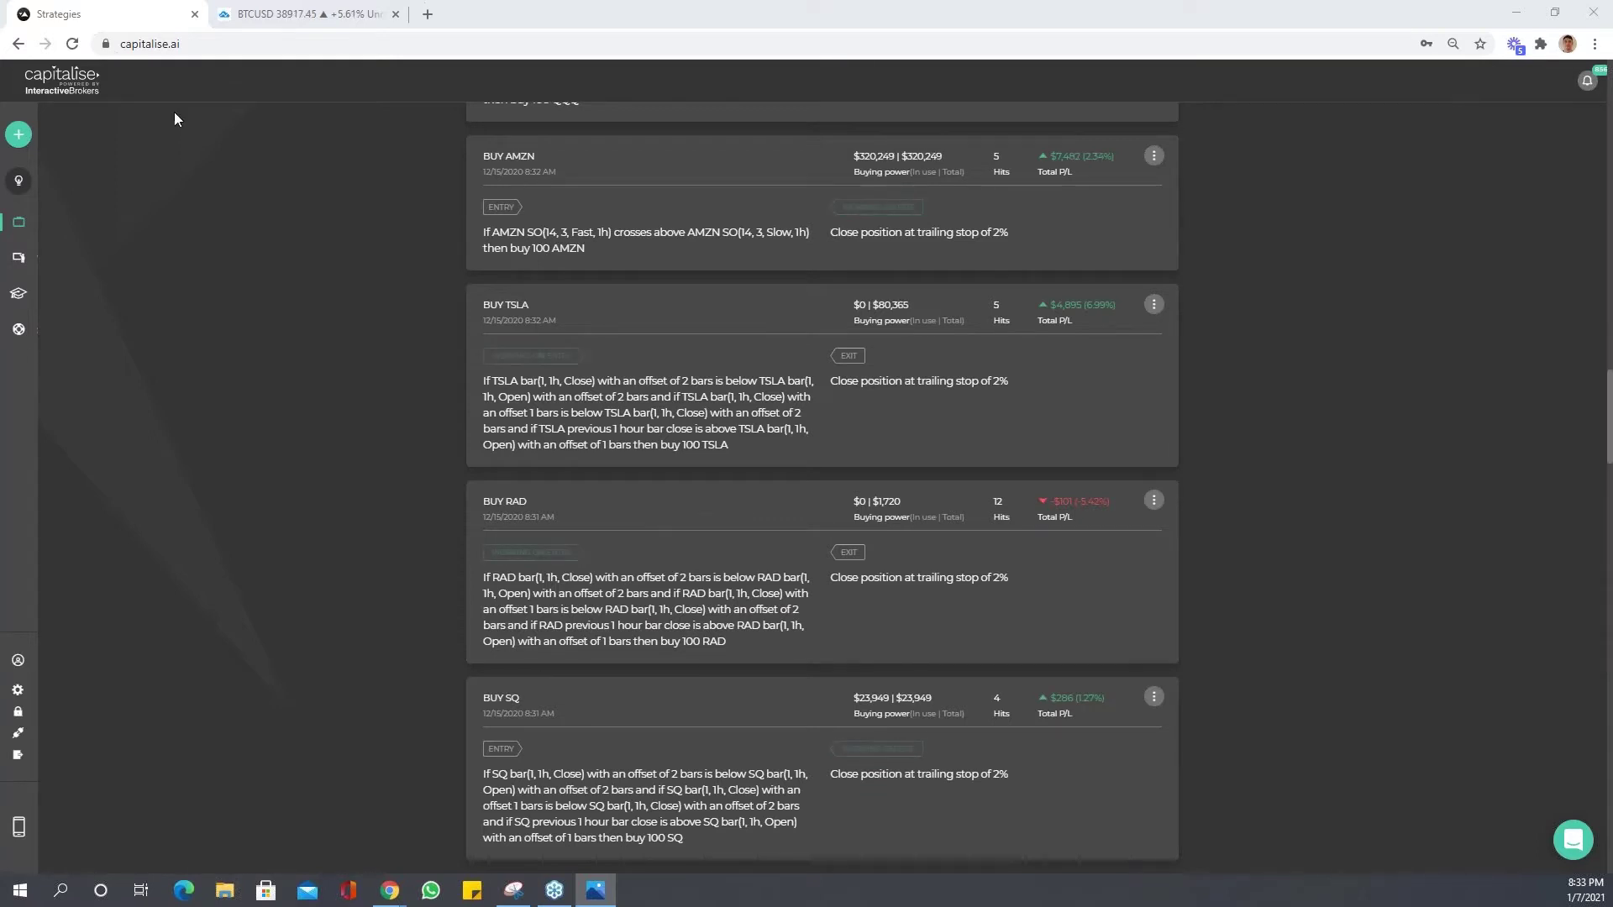
{"action": "key", "text": "ctrl+Tab"}
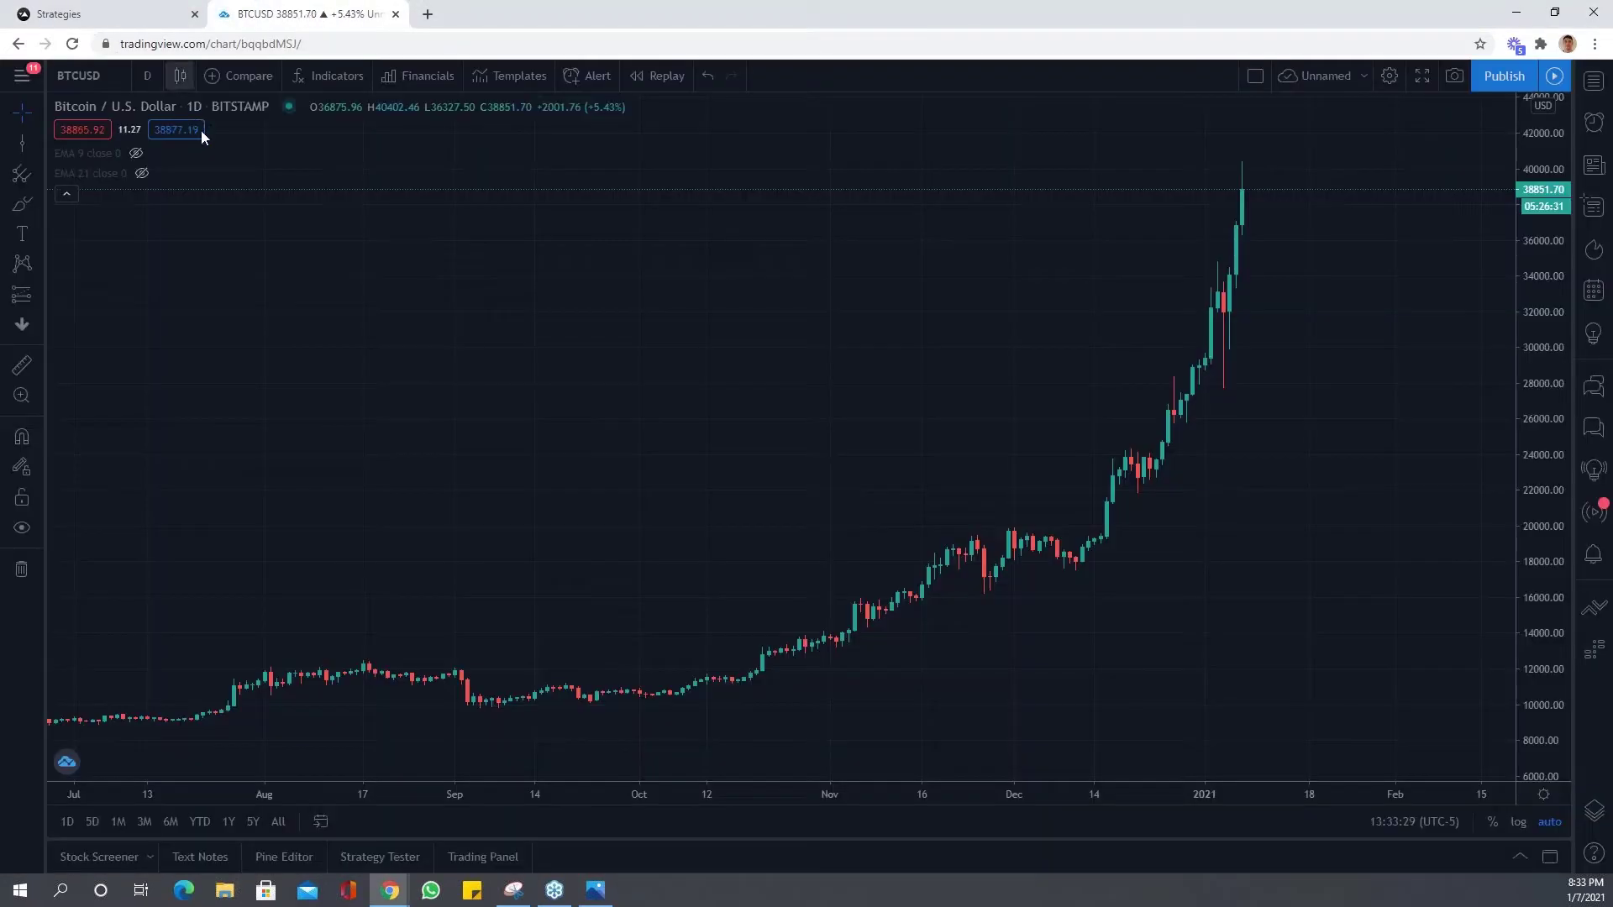
Load the TSLA chart and show the hidden EMA 9 line.
{"action": "type", "text": "TSLA"}
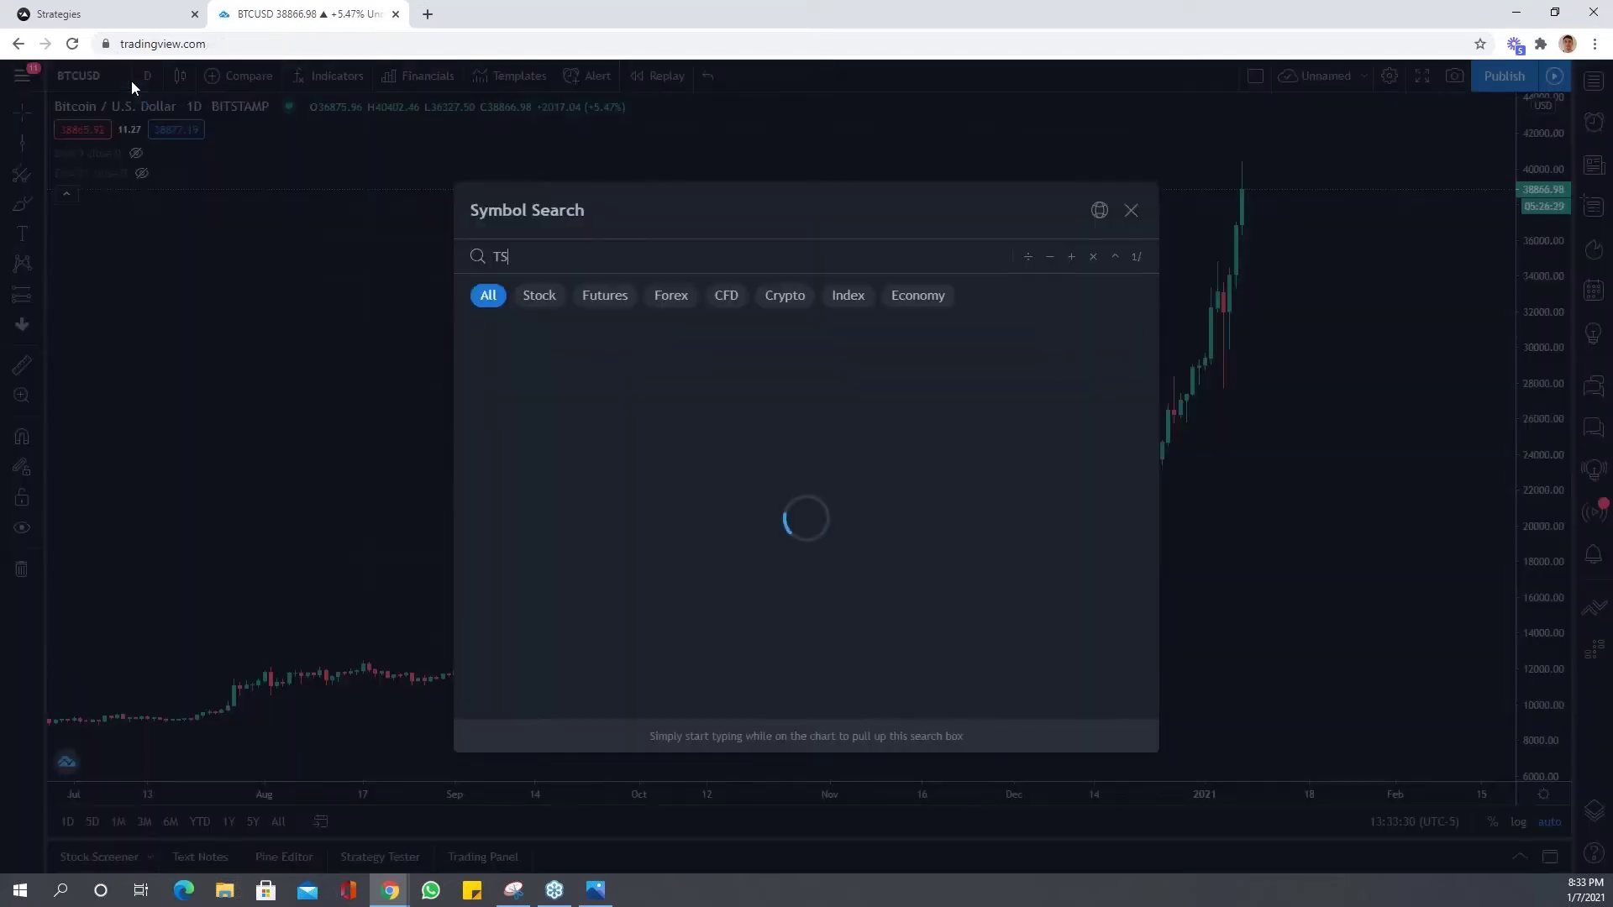
{"action": "left_click", "coordinate": [650, 340]}
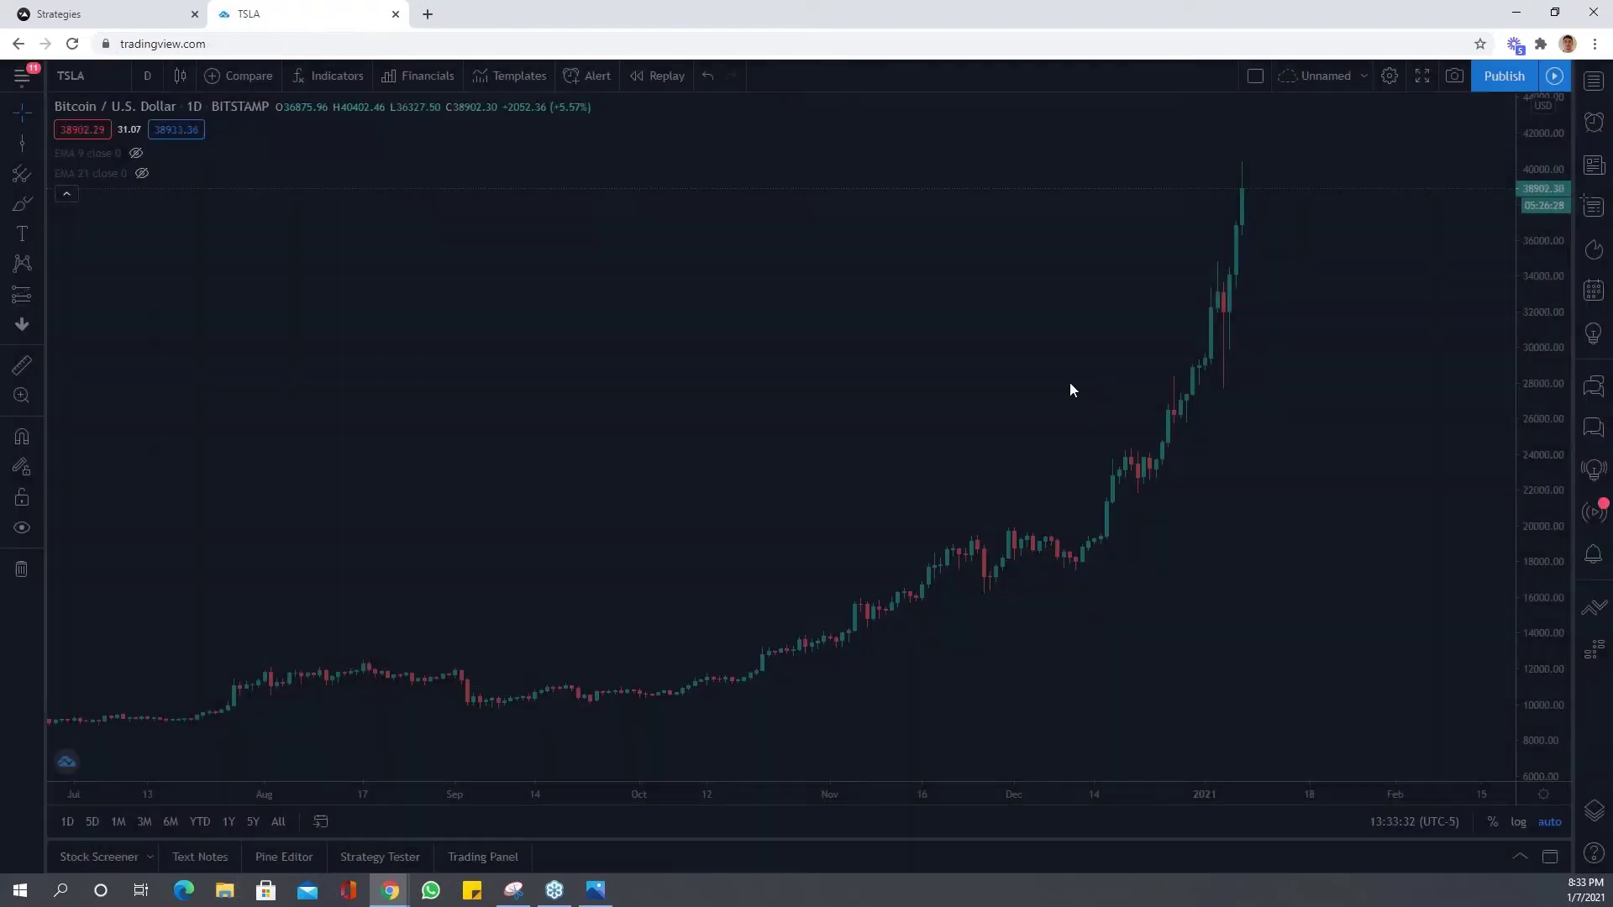
{"action": "left_click", "coordinate": [135, 154]}
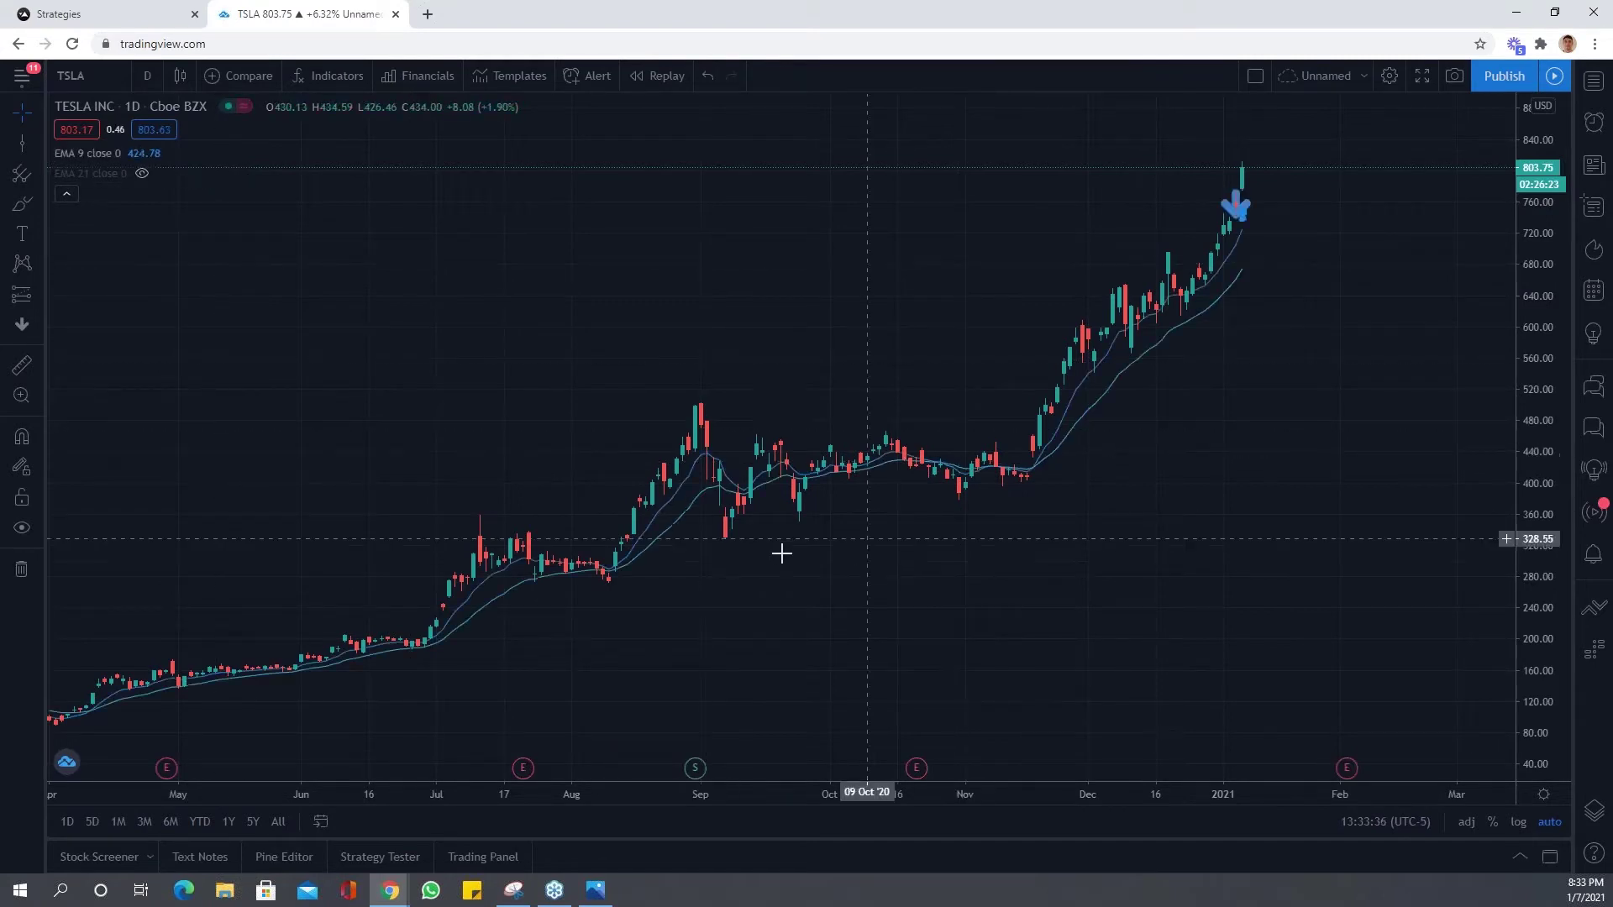
{"action": "scroll", "coordinate": [1118, 266], "scroll_direction": "up", "scroll_amount": 2}
{"action": "scroll", "coordinate": [1119, 267], "scroll_direction": "up", "scroll_amount": 1}
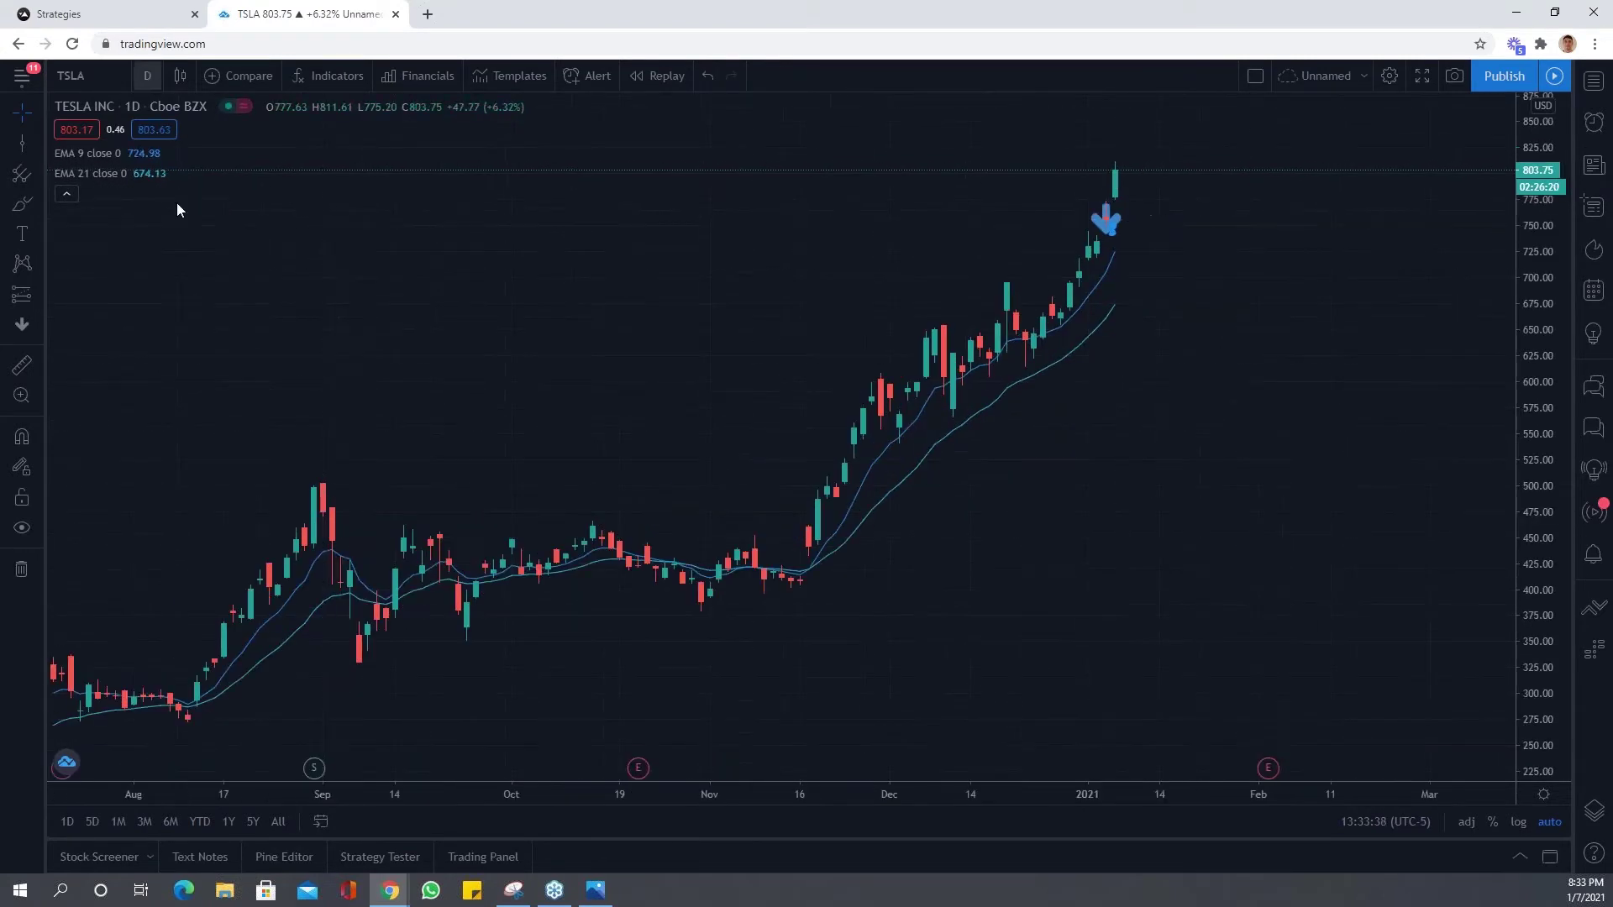
Switch to 1-minute candles and zoom in on the 6 Jan rise around 10:00.
{"action": "left_click", "coordinate": [147, 76]}
{"action": "key", "text": "1"}
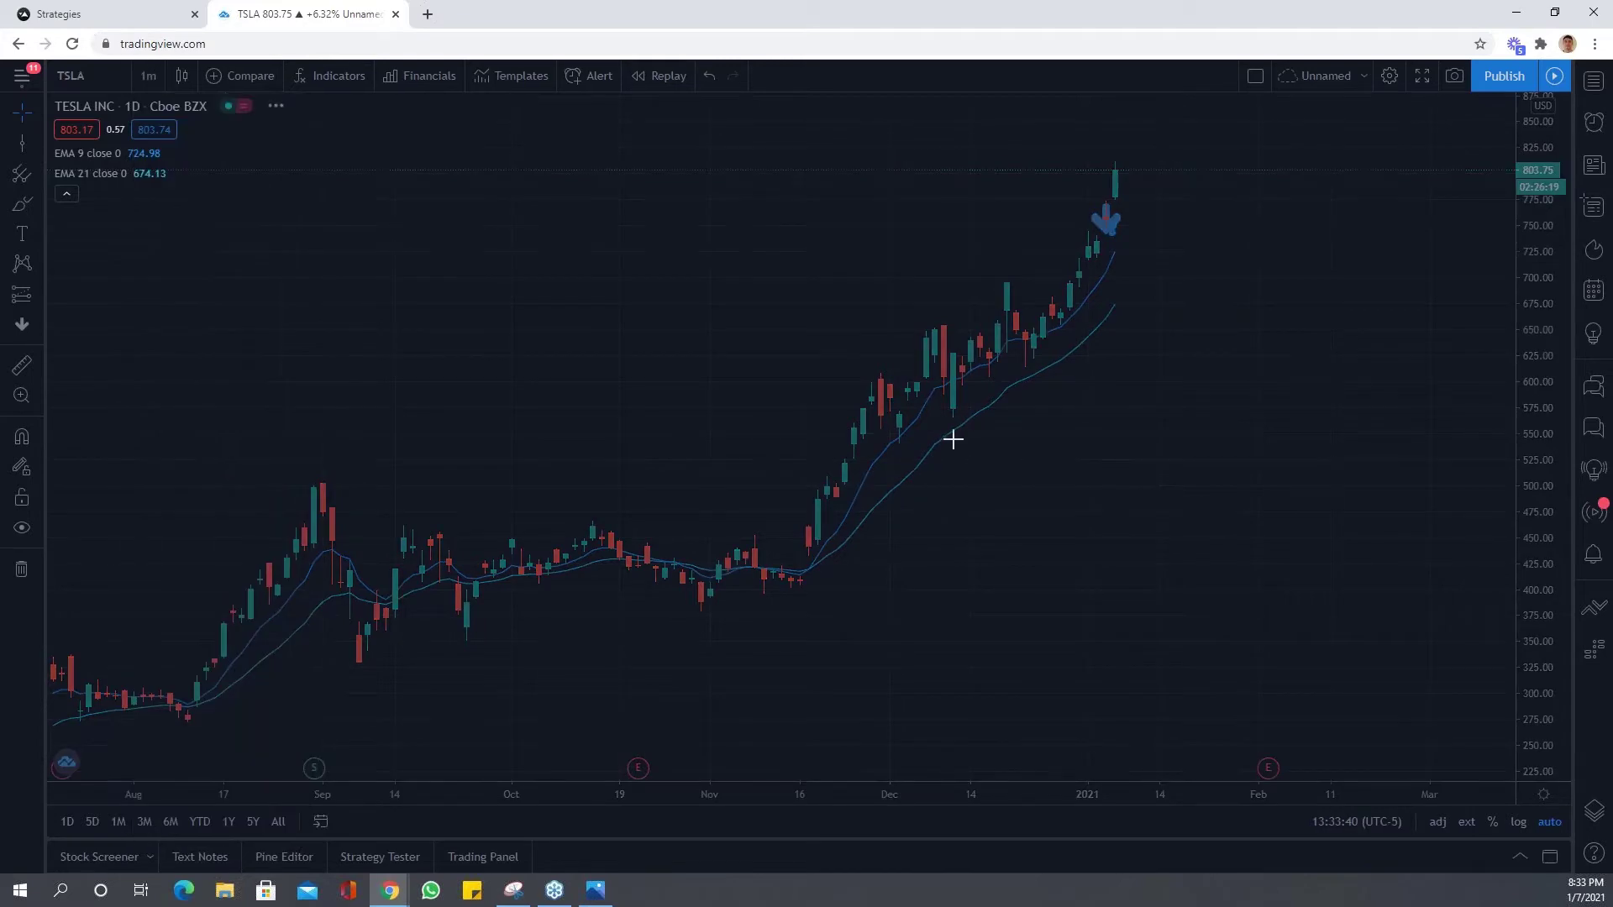
{"action": "key", "text": "Return"}
{"action": "scroll", "coordinate": [412, 529], "scroll_direction": "down", "scroll_amount": 5}
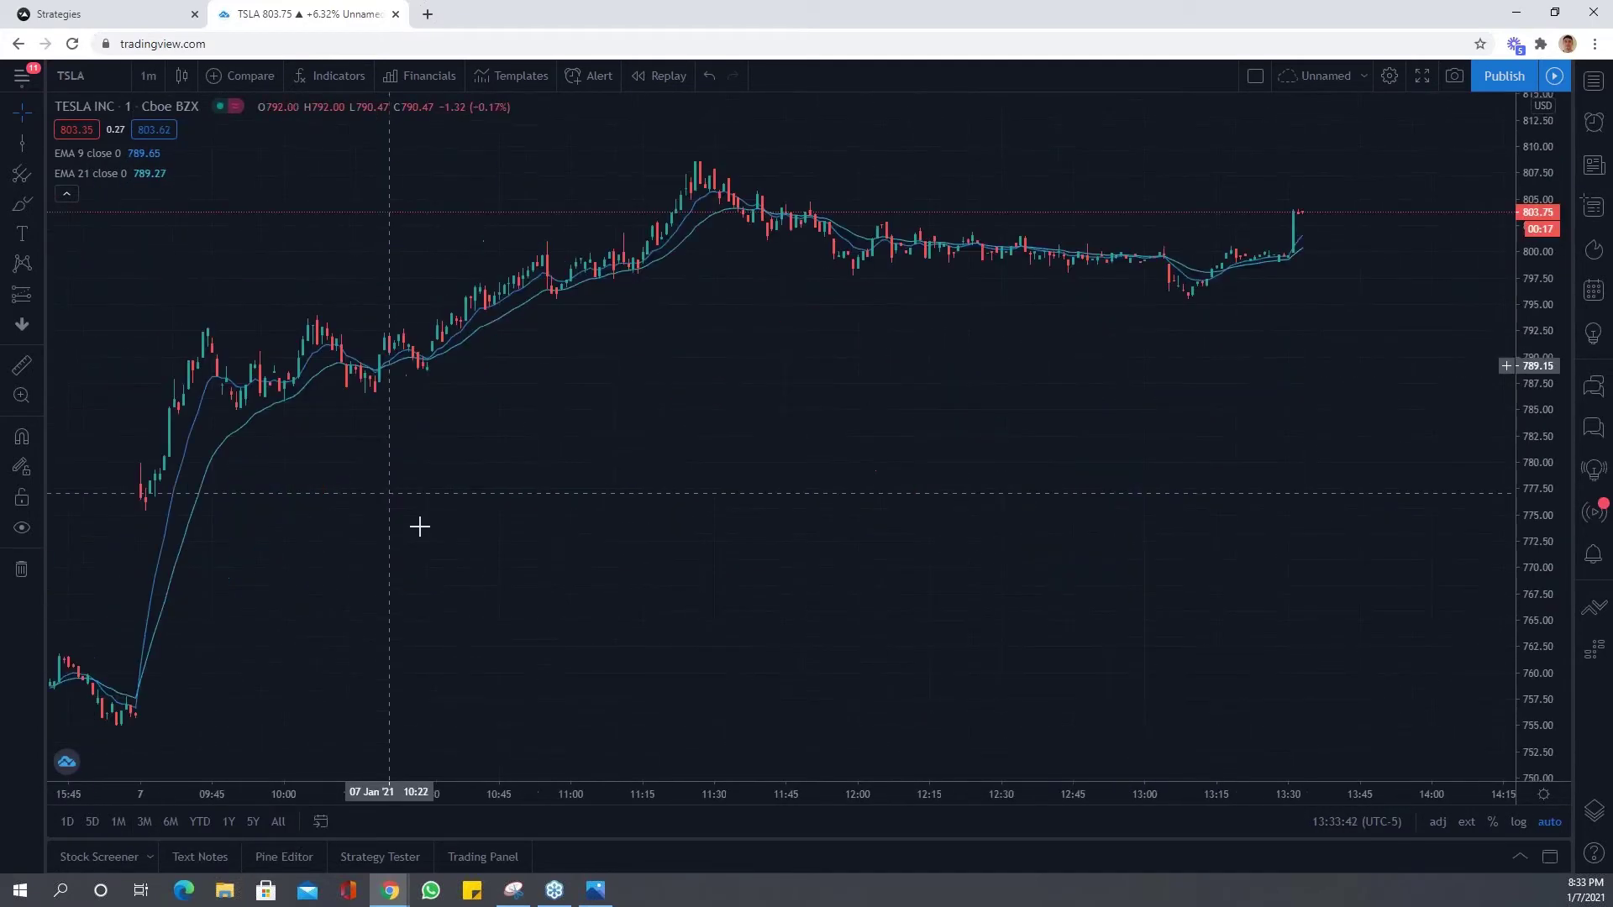
{"action": "scroll", "coordinate": [412, 536], "scroll_direction": "down", "scroll_amount": 2}
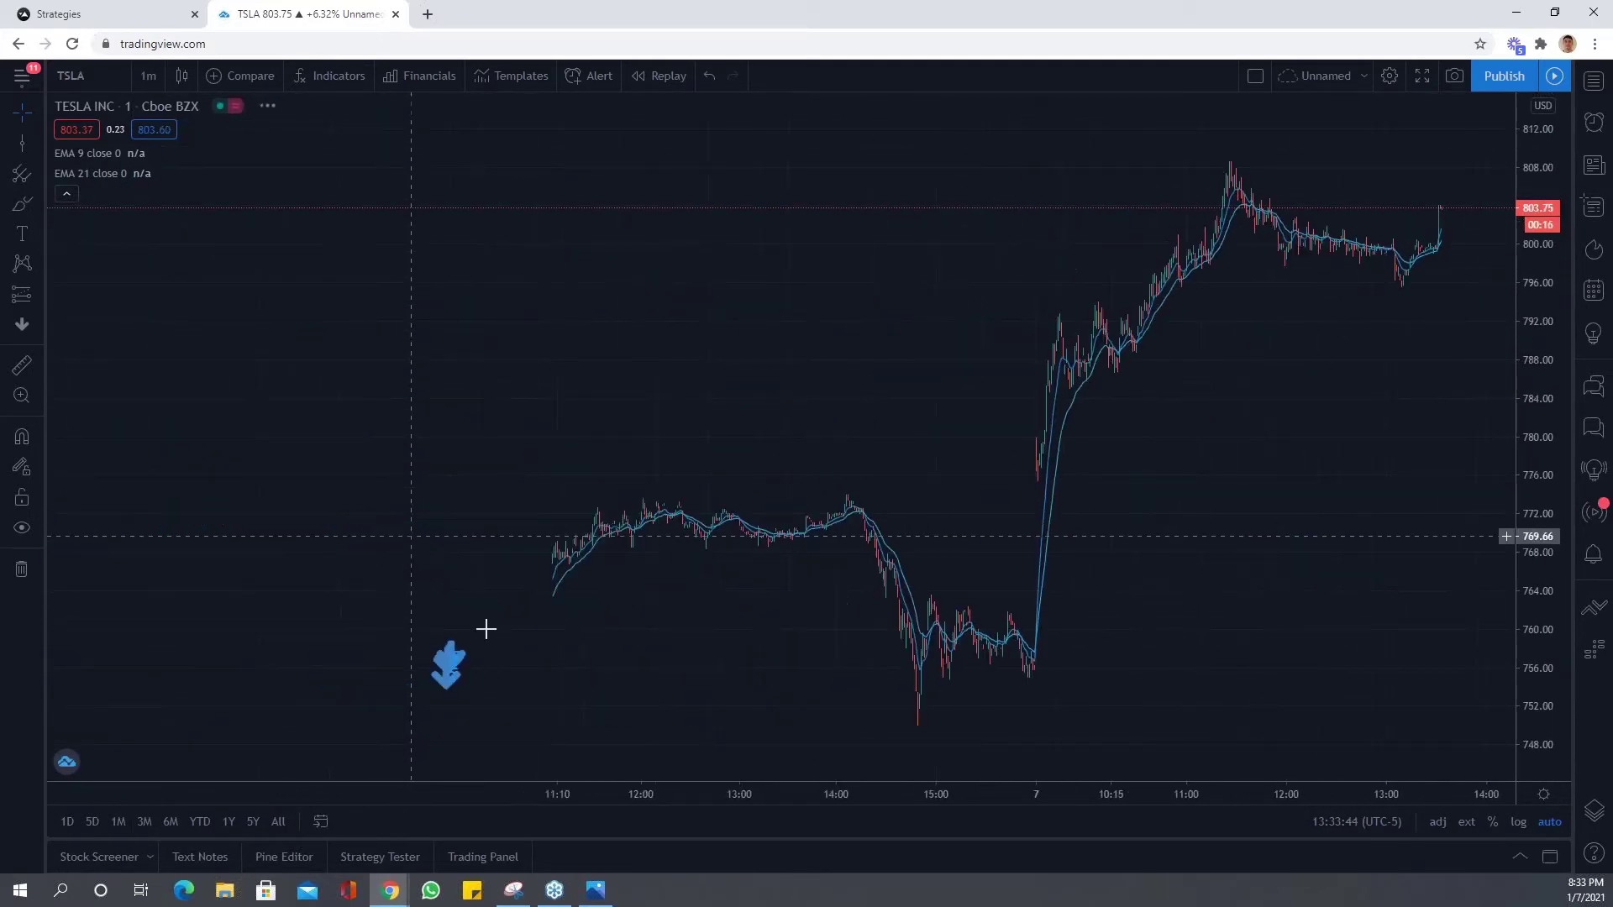
{"action": "scroll", "coordinate": [583, 583], "scroll_direction": "down", "scroll_amount": 2}
{"action": "scroll", "coordinate": [647, 569], "scroll_direction": "down", "scroll_amount": 2}
{"action": "scroll", "coordinate": [971, 495], "scroll_direction": "up", "scroll_amount": 4}
{"action": "scroll", "coordinate": [908, 541], "scroll_direction": "up", "scroll_amount": 6}
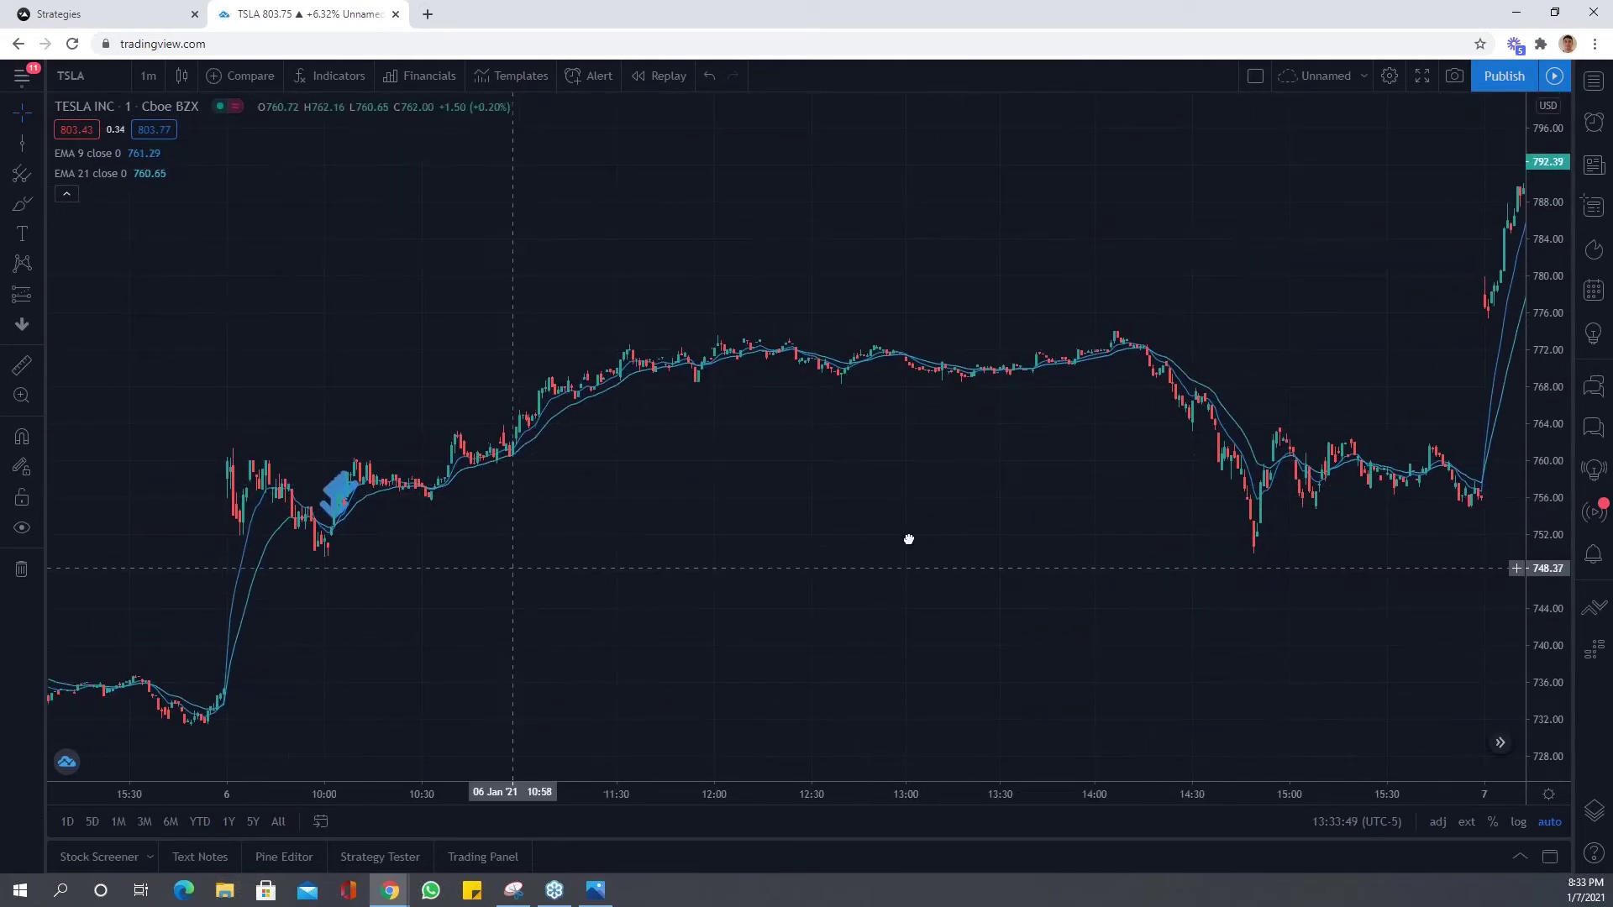
{"action": "scroll", "coordinate": [1268, 461], "scroll_direction": "down", "scroll_amount": 3}
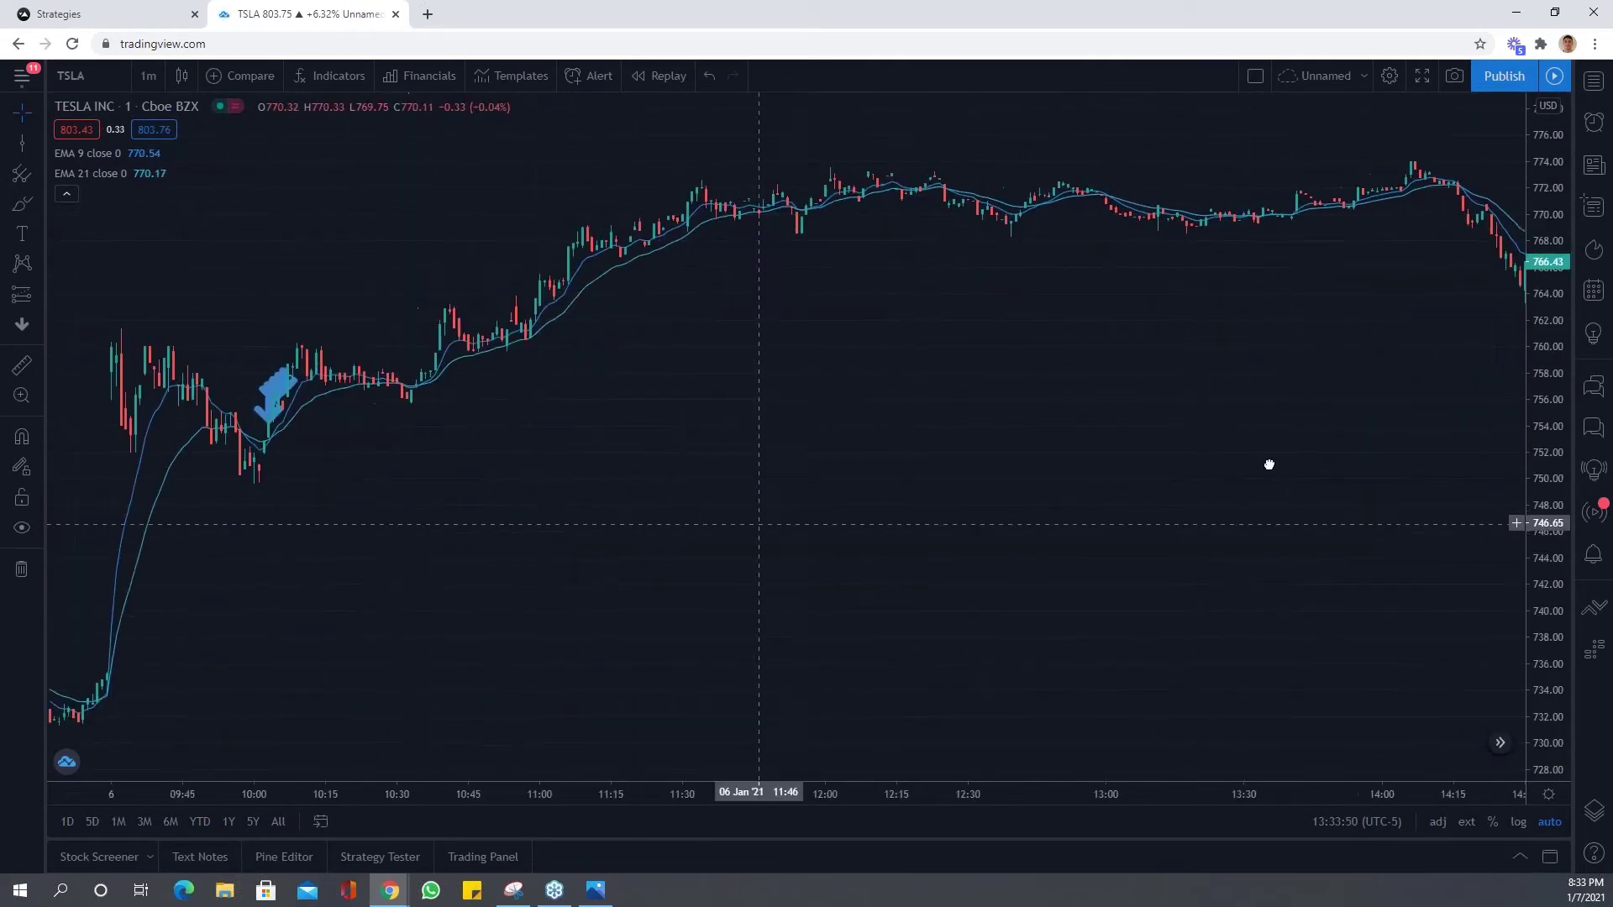
{"action": "scroll", "coordinate": [800, 554], "scroll_direction": "up", "scroll_amount": 3}
{"action": "scroll", "coordinate": [625, 525], "scroll_direction": "up", "scroll_amount": 5}
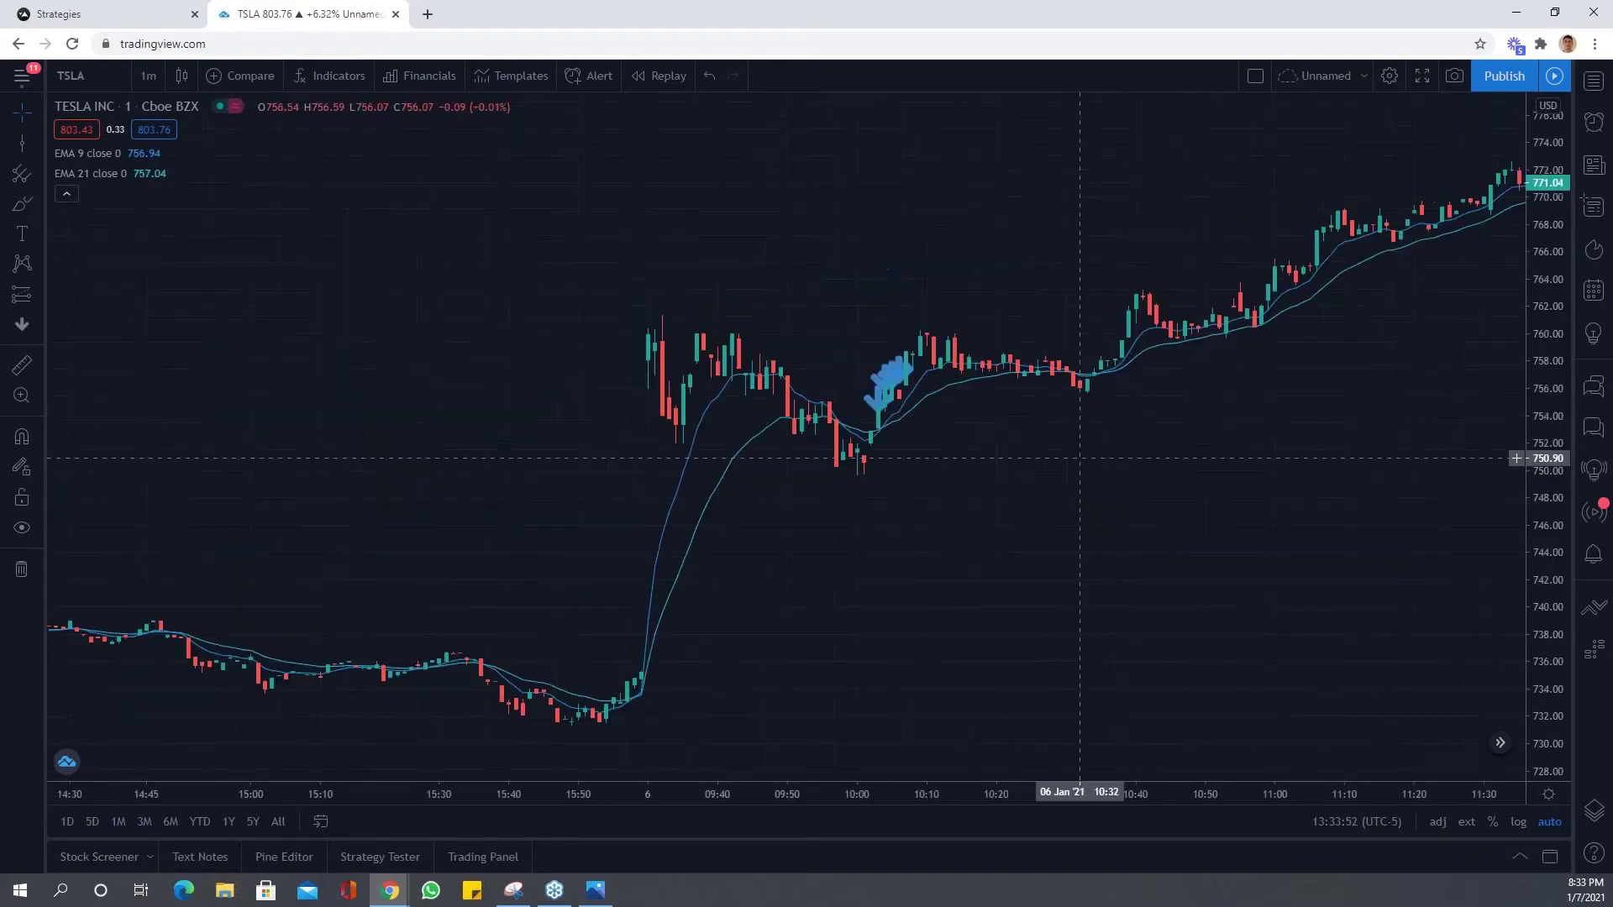
{"action": "scroll", "coordinate": [625, 555], "scroll_direction": "down", "scroll_amount": 2}
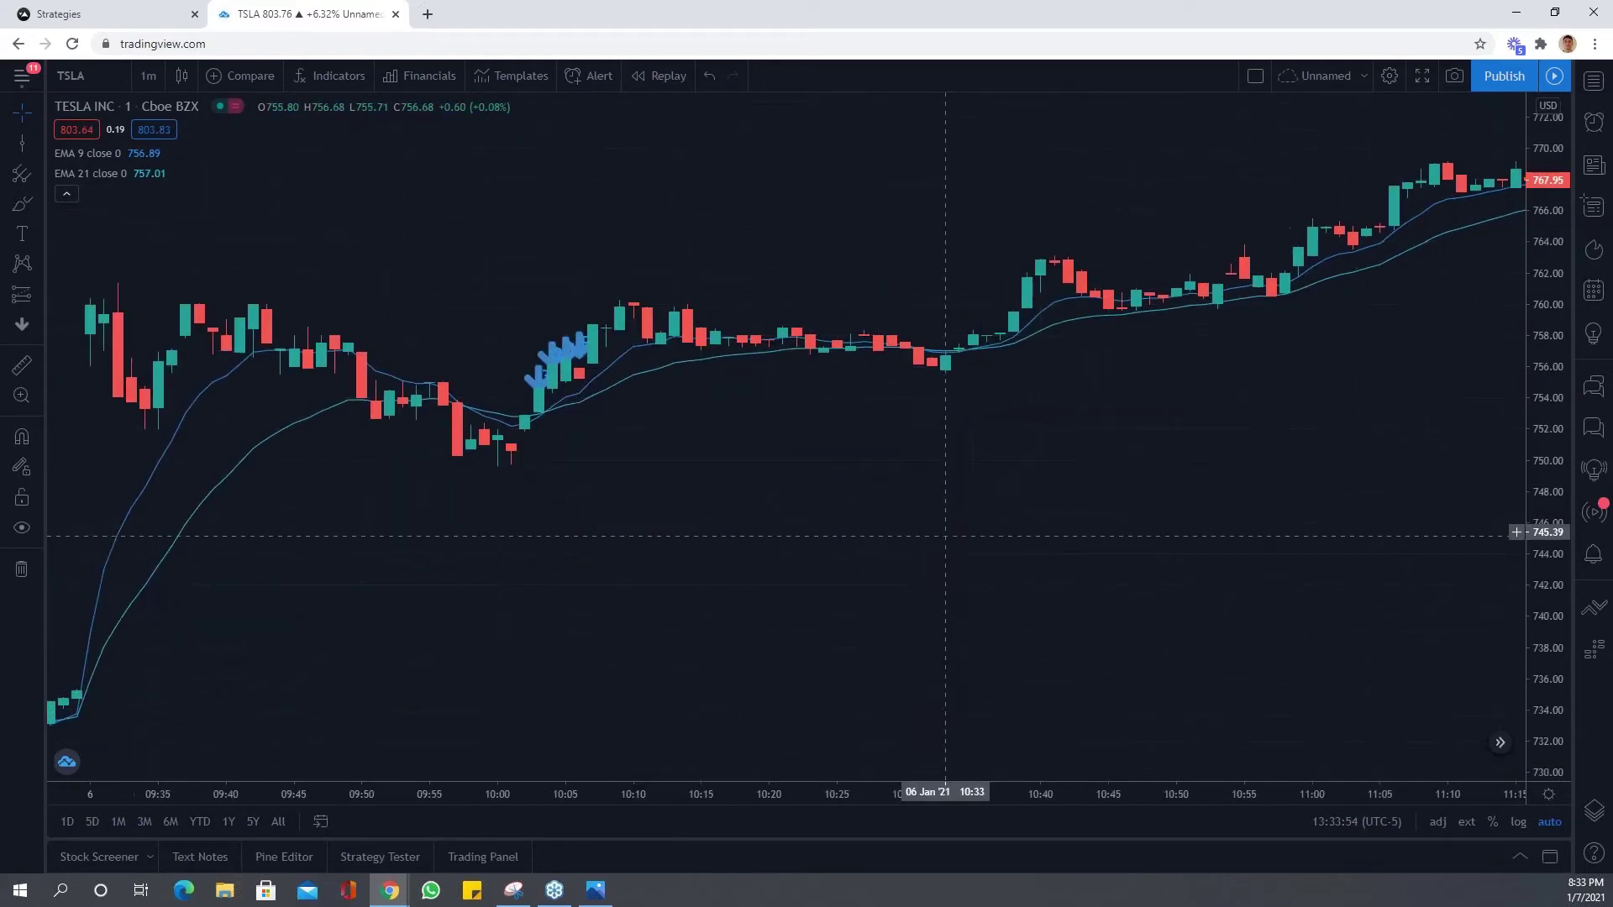
{"action": "scroll", "coordinate": [507, 540], "scroll_direction": "up", "scroll_amount": 3}
{"action": "scroll", "coordinate": [986, 339], "scroll_direction": "up", "scroll_amount": 2}
{"action": "scroll", "coordinate": [998, 489], "scroll_direction": "down", "scroll_amount": 3}
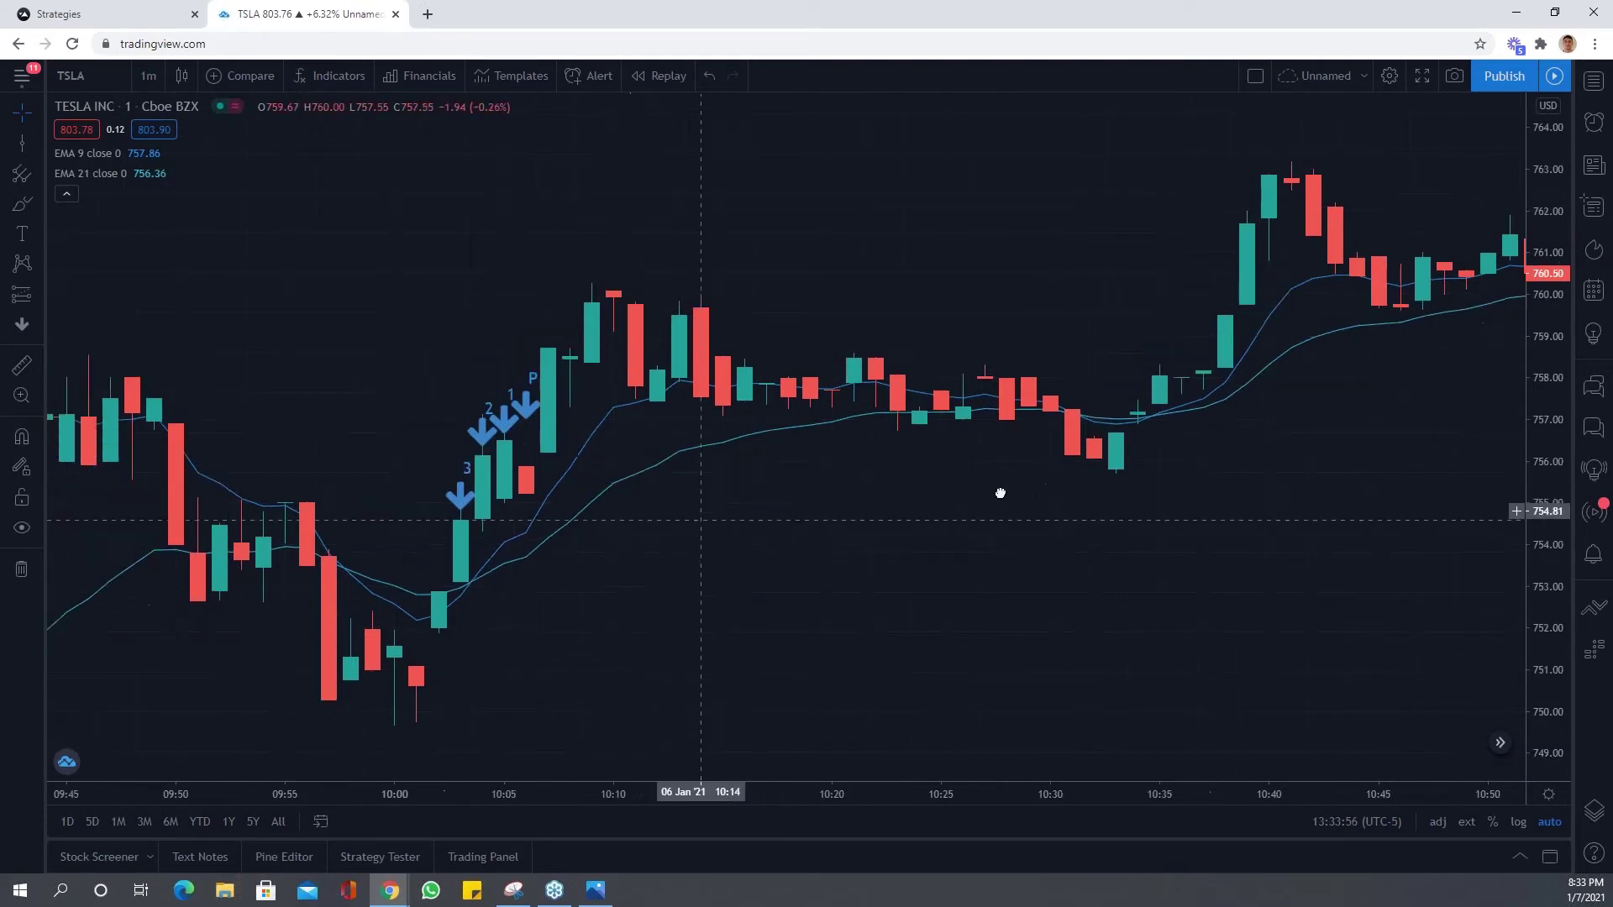
{"action": "scroll", "coordinate": [694, 529], "scroll_direction": "up", "scroll_amount": 4}
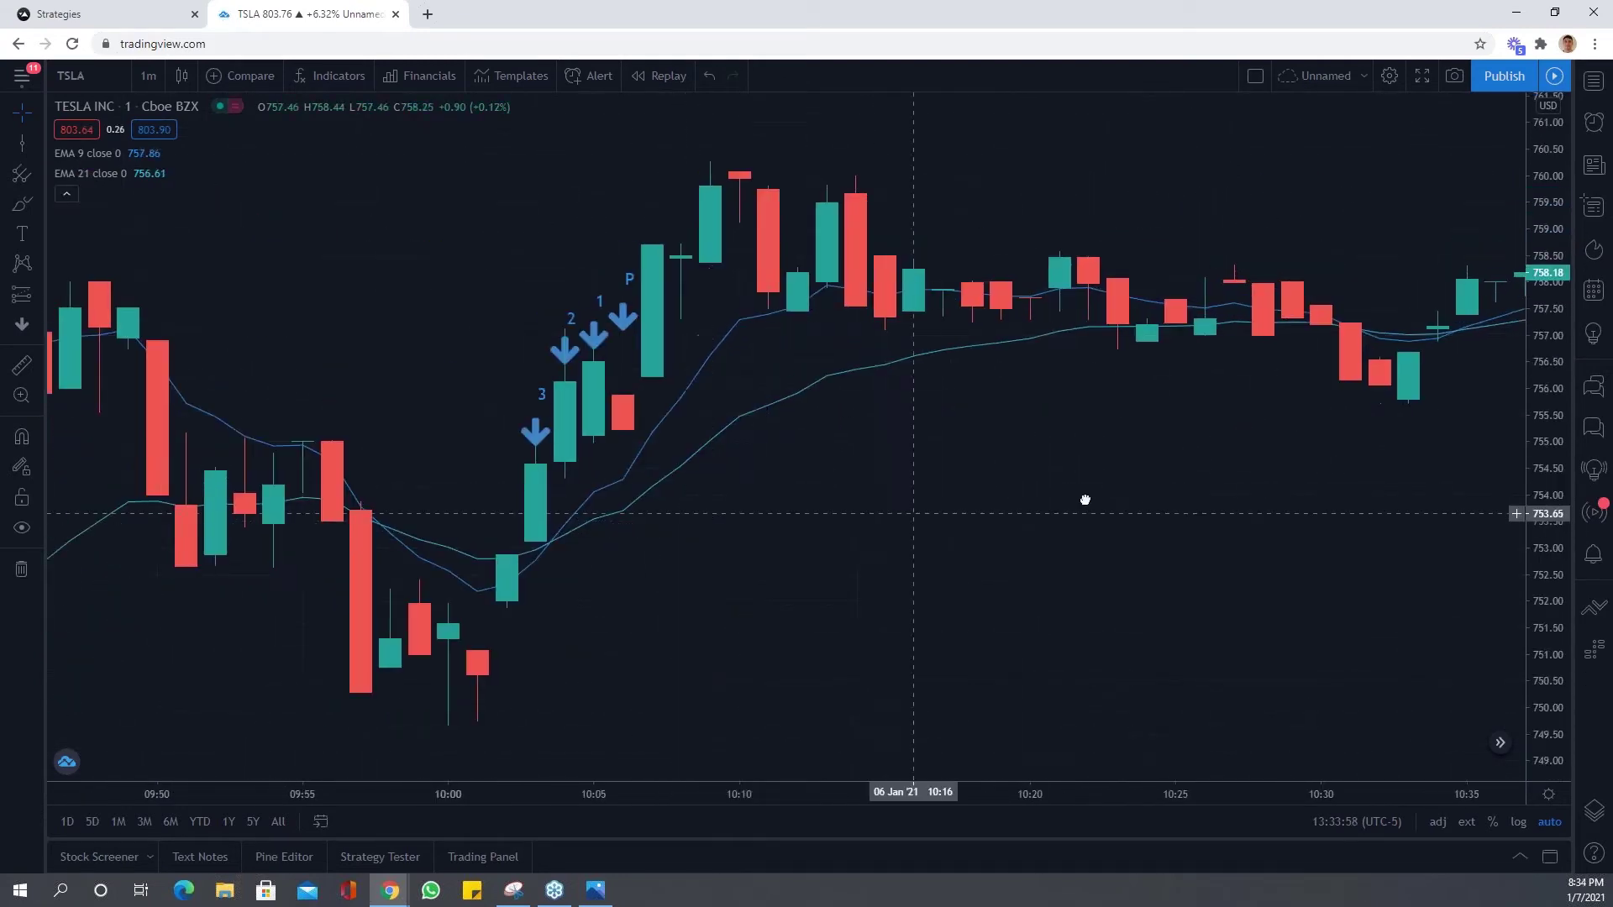
{"action": "scroll", "coordinate": [1084, 501], "scroll_direction": "left", "scroll_amount": 3}
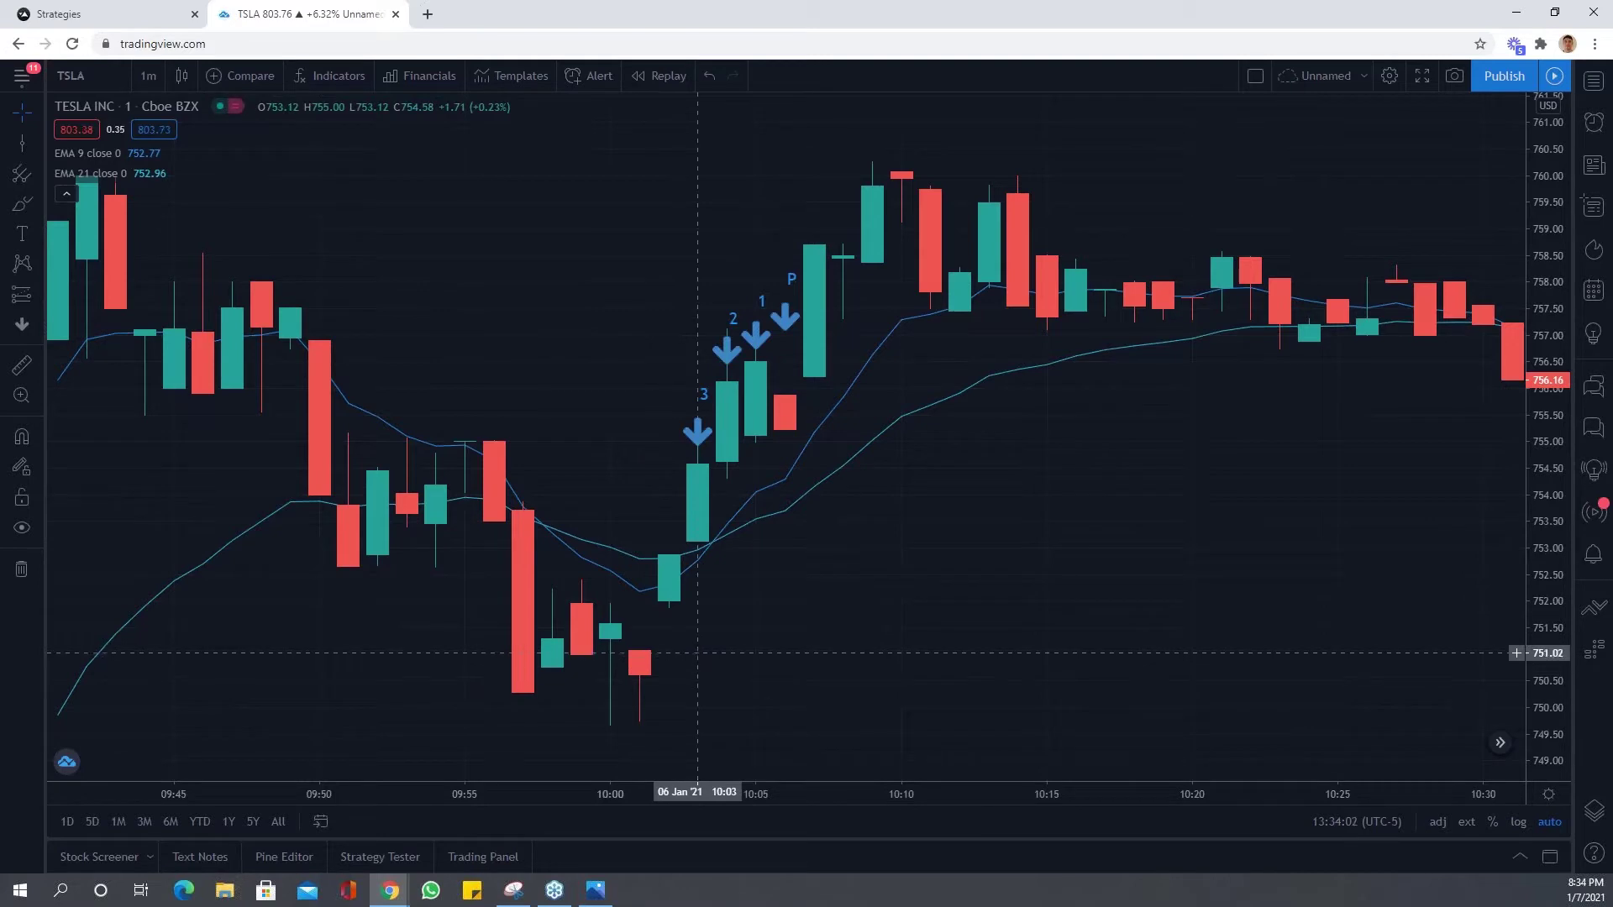
{"action": "mouse_move", "coordinate": [91, 175]}
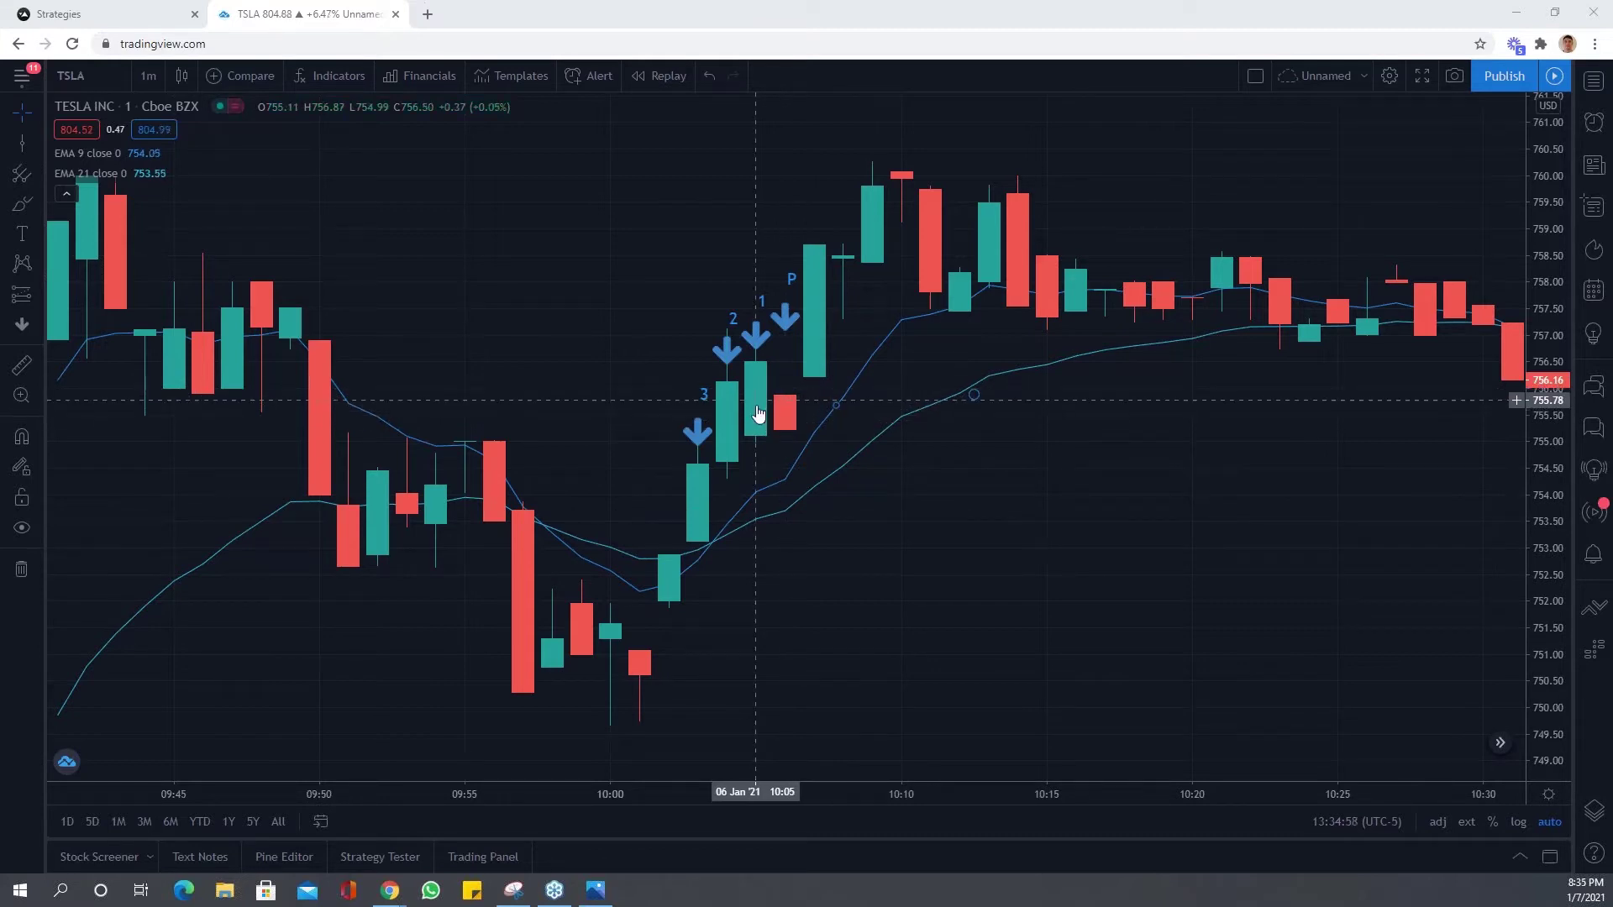
{"action": "scroll", "coordinate": [748, 476], "scroll_direction": "up", "scroll_amount": 3}
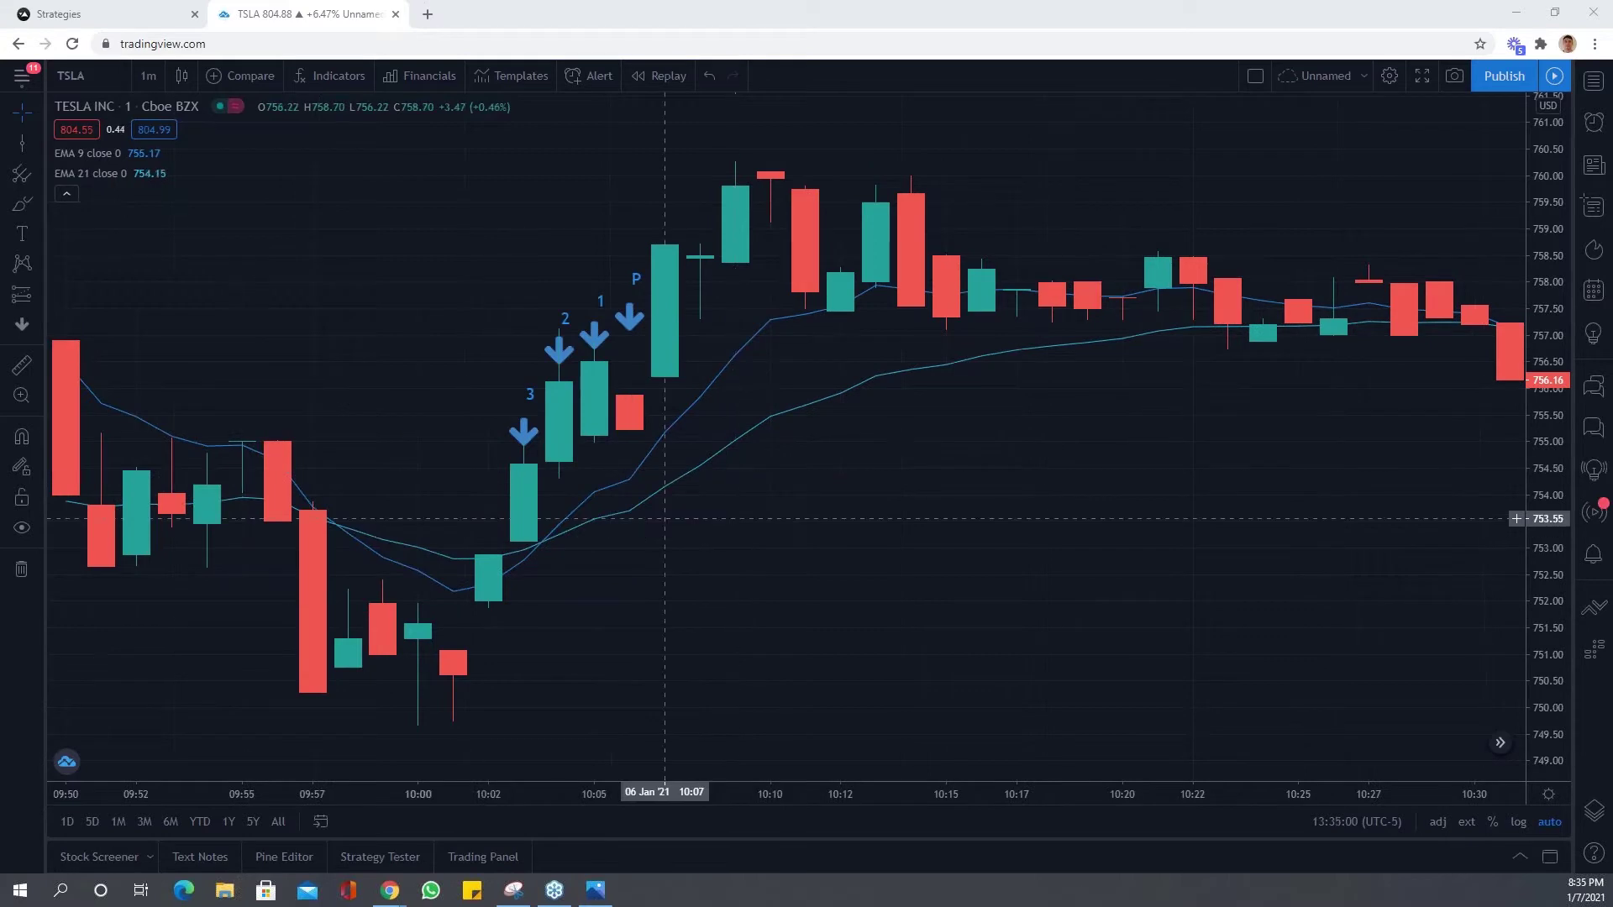
{"action": "left_click_drag", "start_coordinate": [598, 489], "coordinate": [797, 489]}
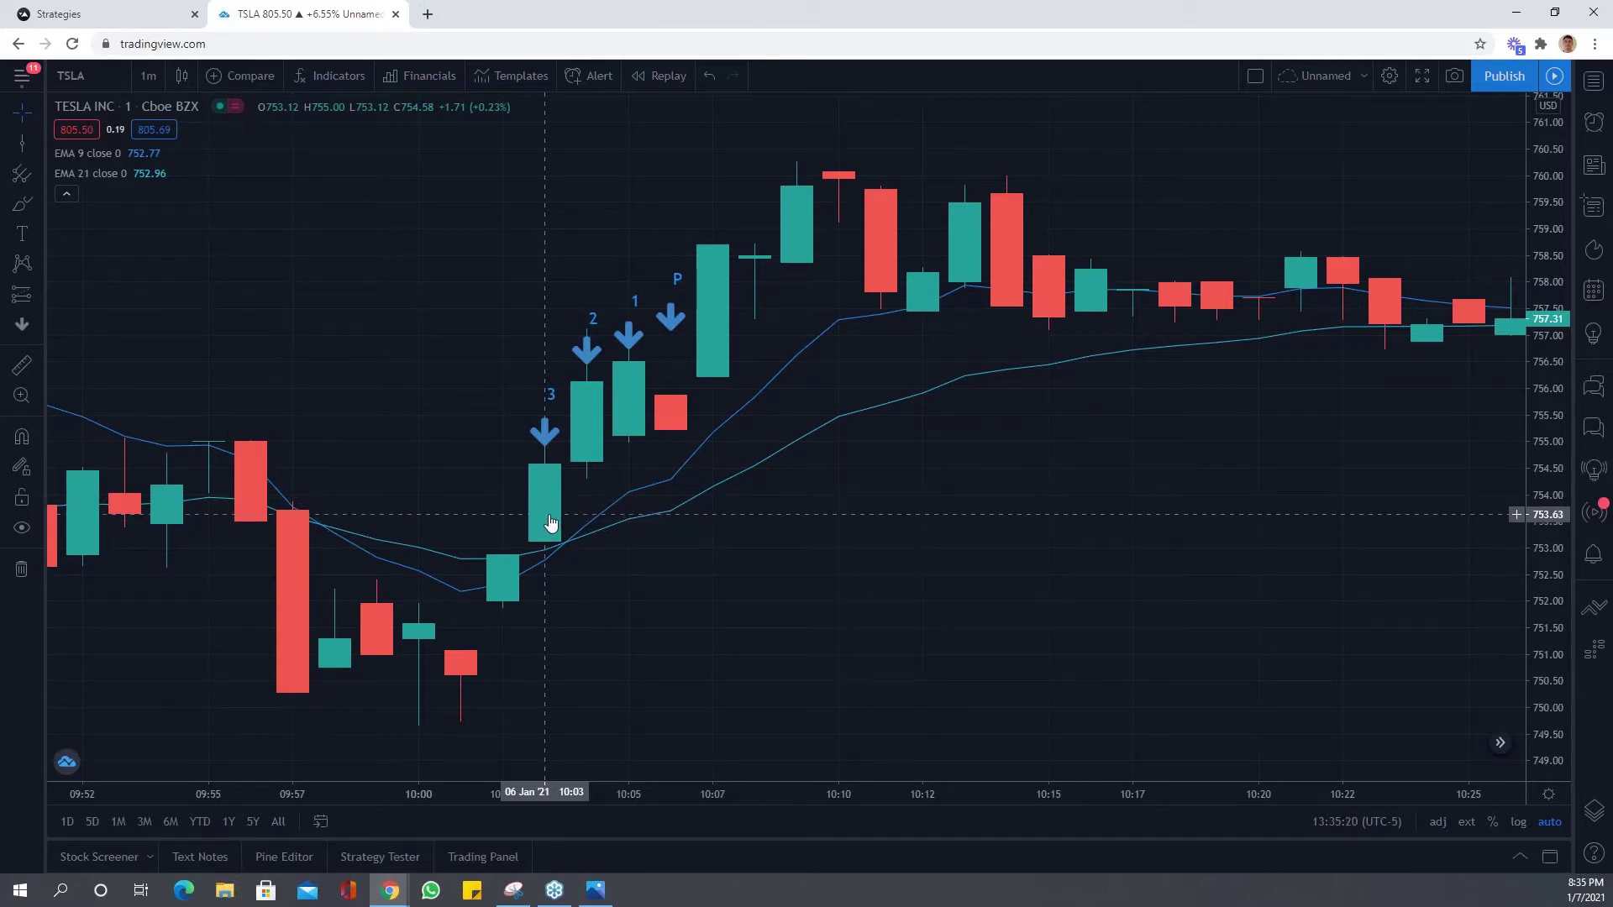
Start a new strategy whose entry rule begins 'If TSLA'.
{"action": "left_click", "coordinate": [138, 11]}
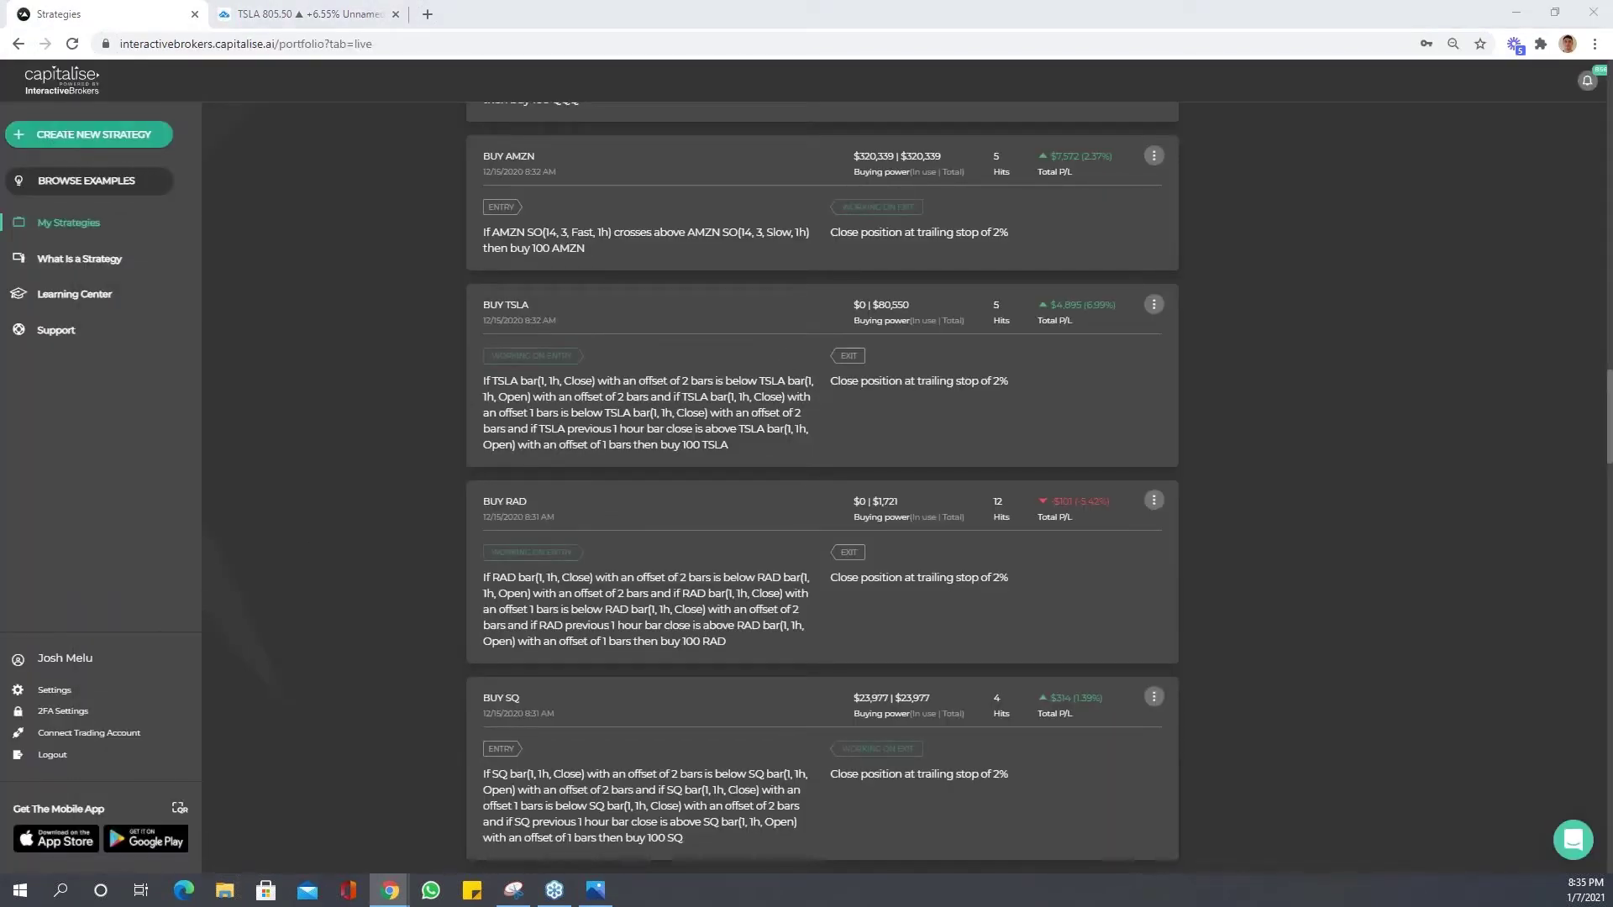
{"action": "left_click", "coordinate": [84, 137]}
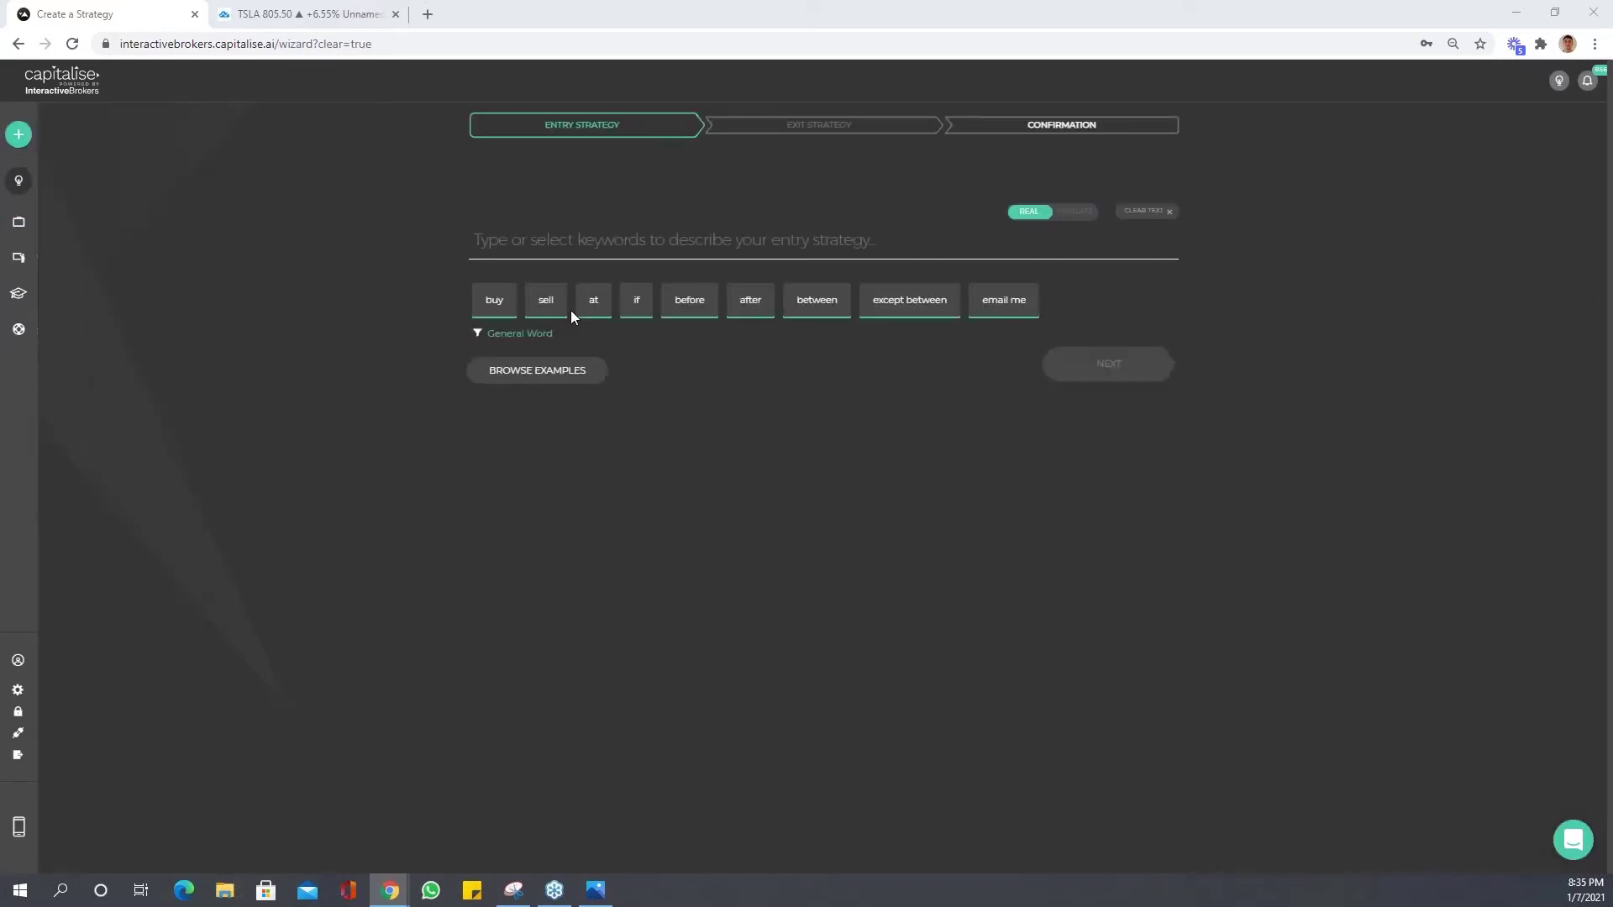
{"action": "left_click", "coordinate": [661, 246]}
{"action": "type", "text": "If tsla"}
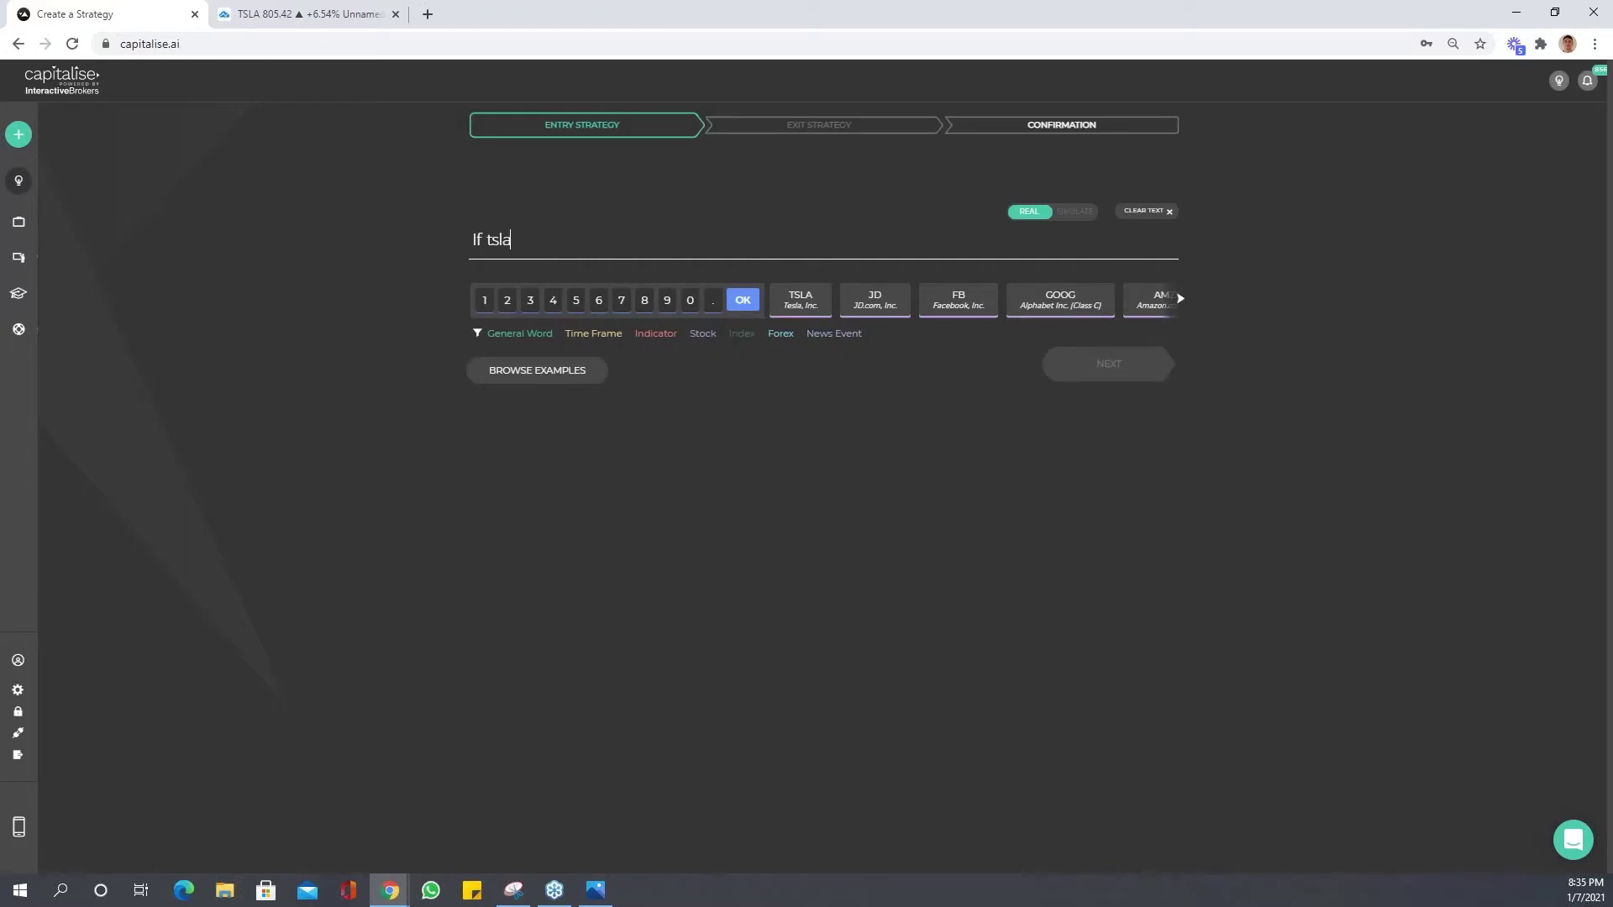
{"action": "key", "text": "Return"}
Add an EMA of 9 one-minute closes as the first indicator.
{"action": "type", "text": "EMA"}
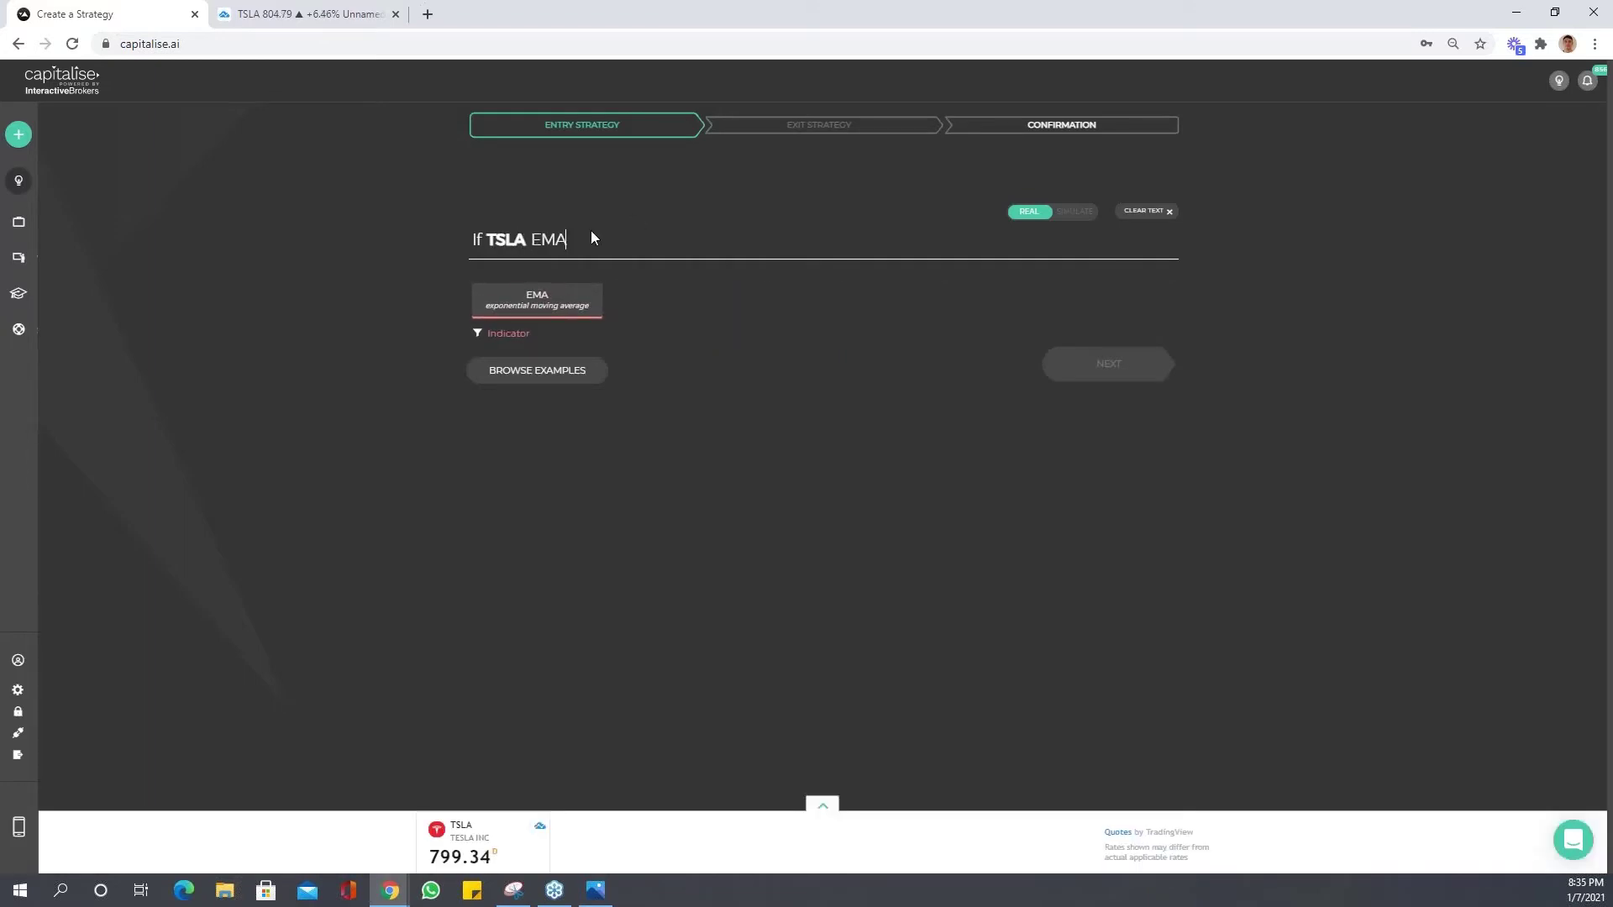
{"action": "key", "text": "Return"}
{"action": "type", "text": "9"}
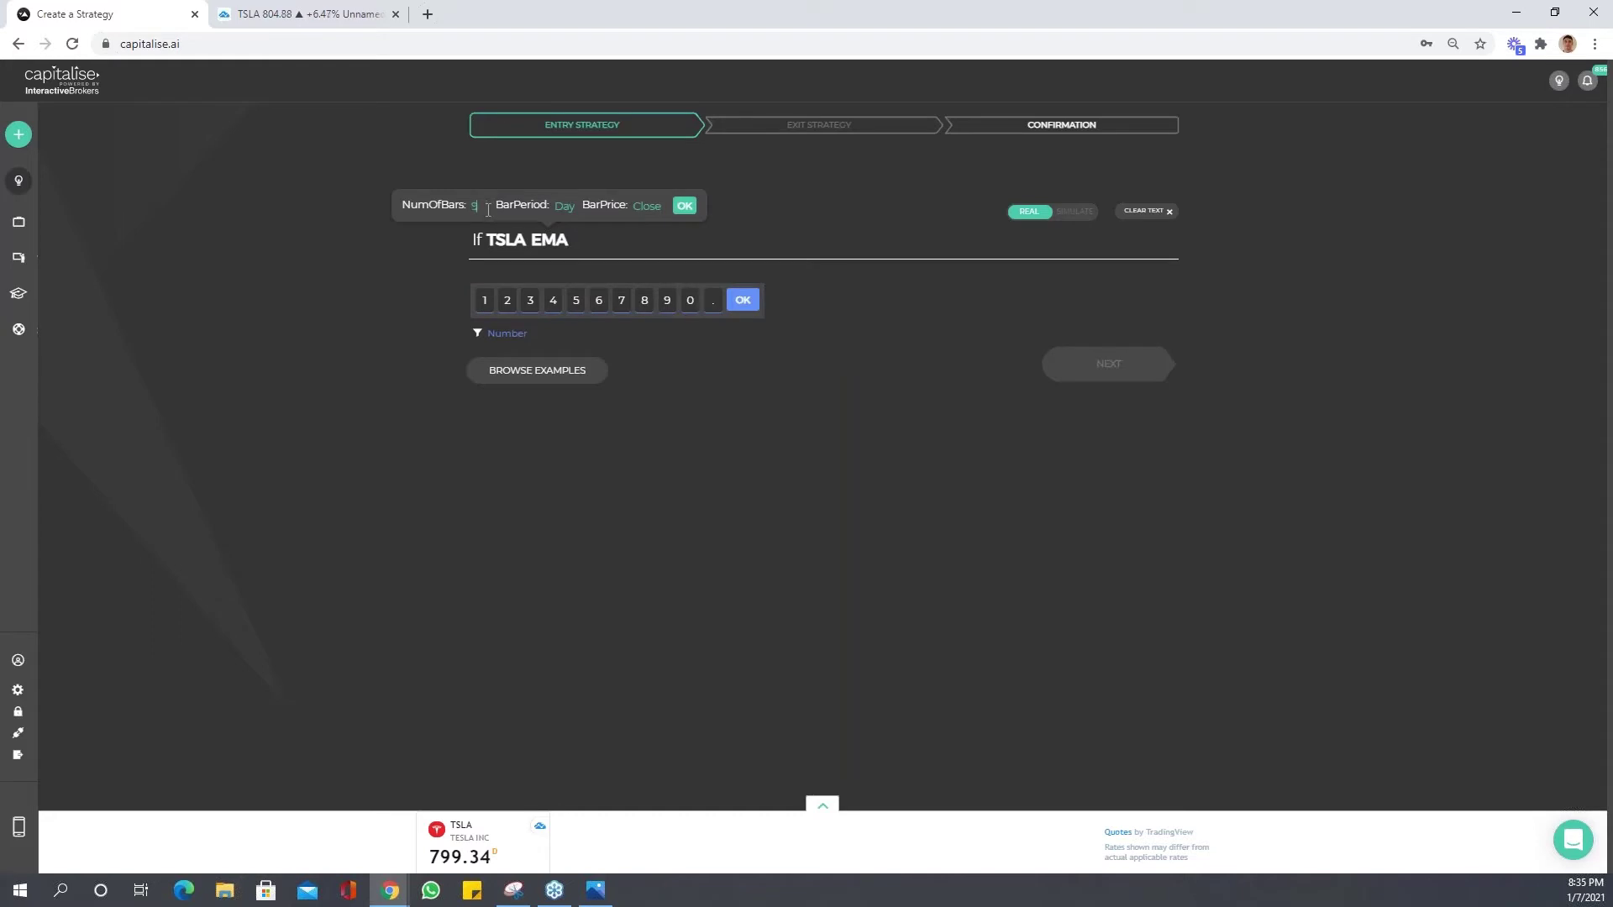
{"action": "key", "text": "Return"}
{"action": "key", "text": "Return"}
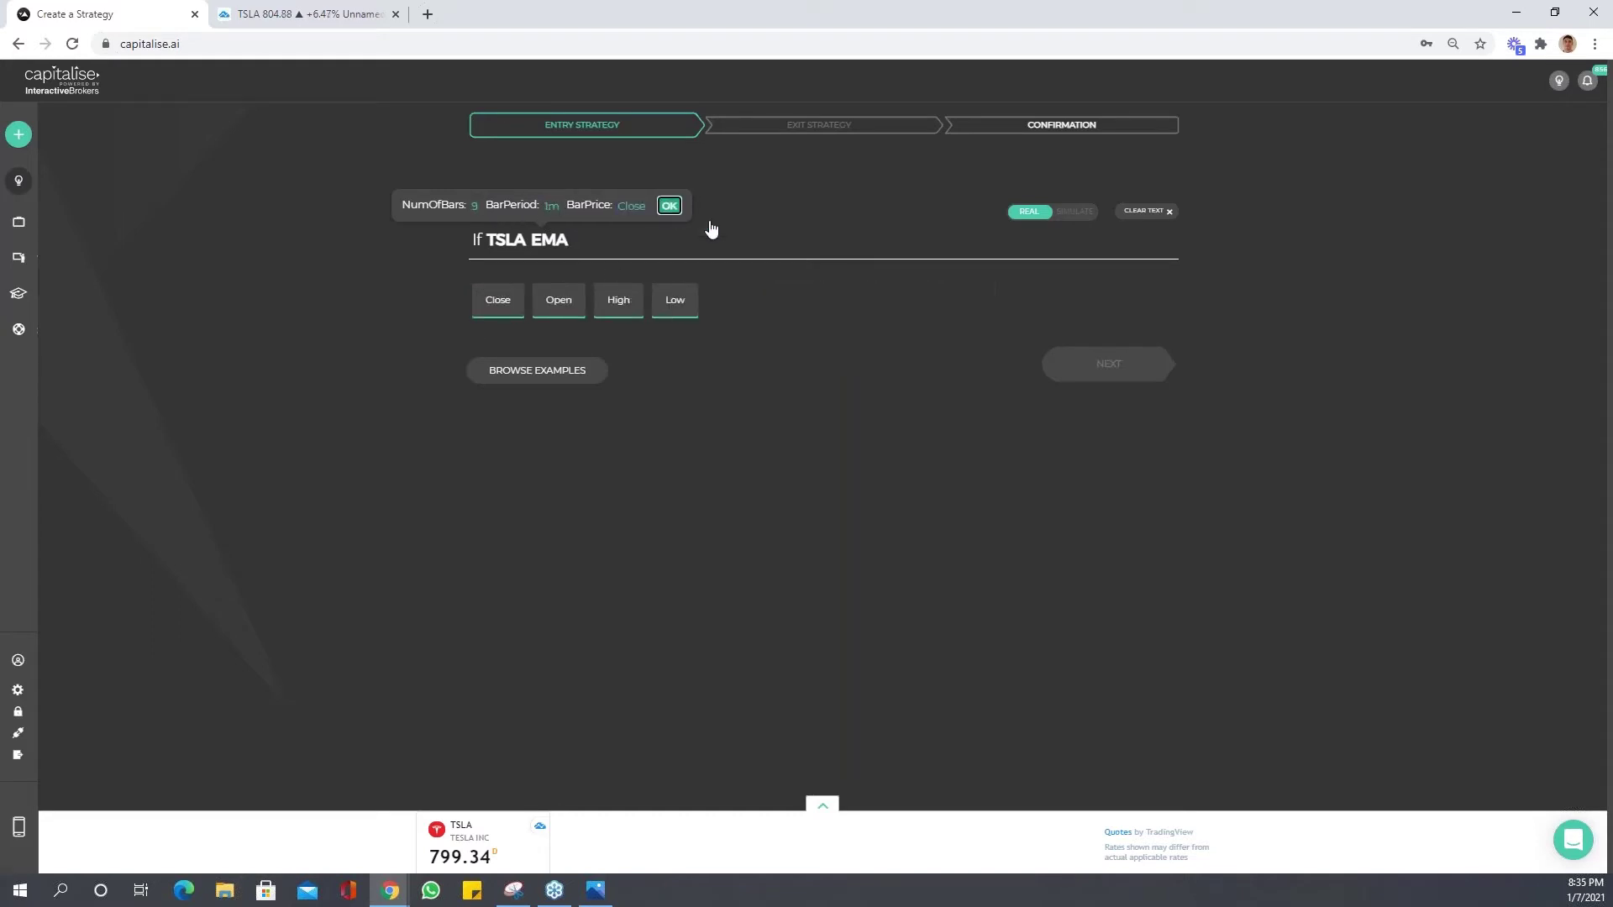
{"action": "key", "text": "Return"}
Add 'with an offset of 3 bars is below' a TSLA EMA of 21 one-minute bars.
{"action": "mouse_move", "coordinate": [1059, 373]}
{"action": "type", "text": "with an offset"}
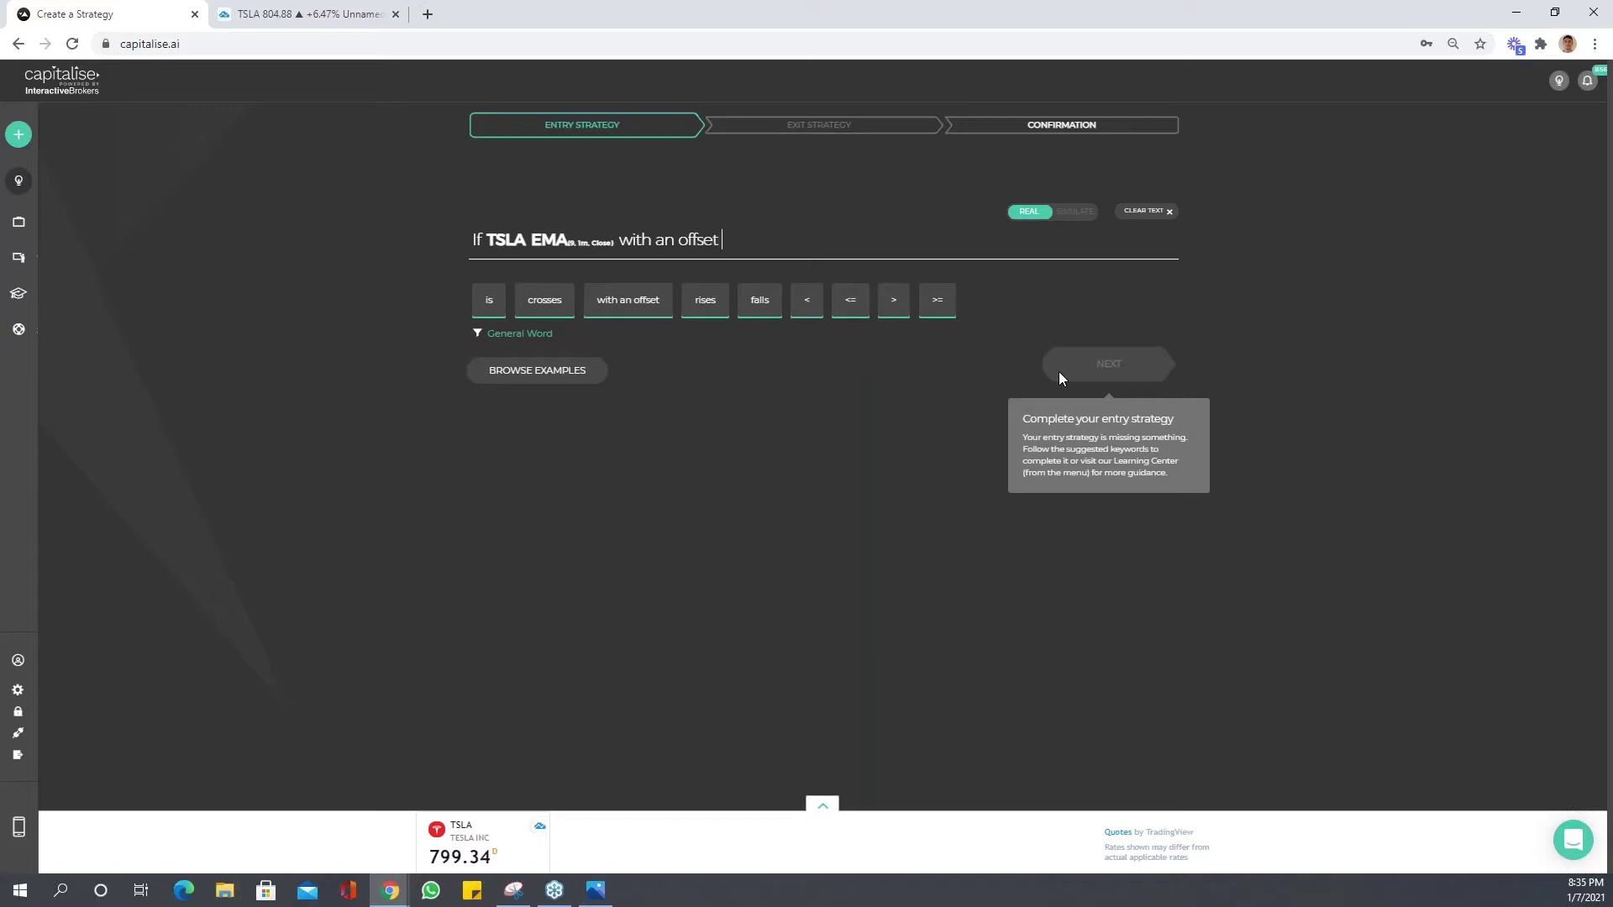
{"action": "type", "text": " of 3 bars is below"}
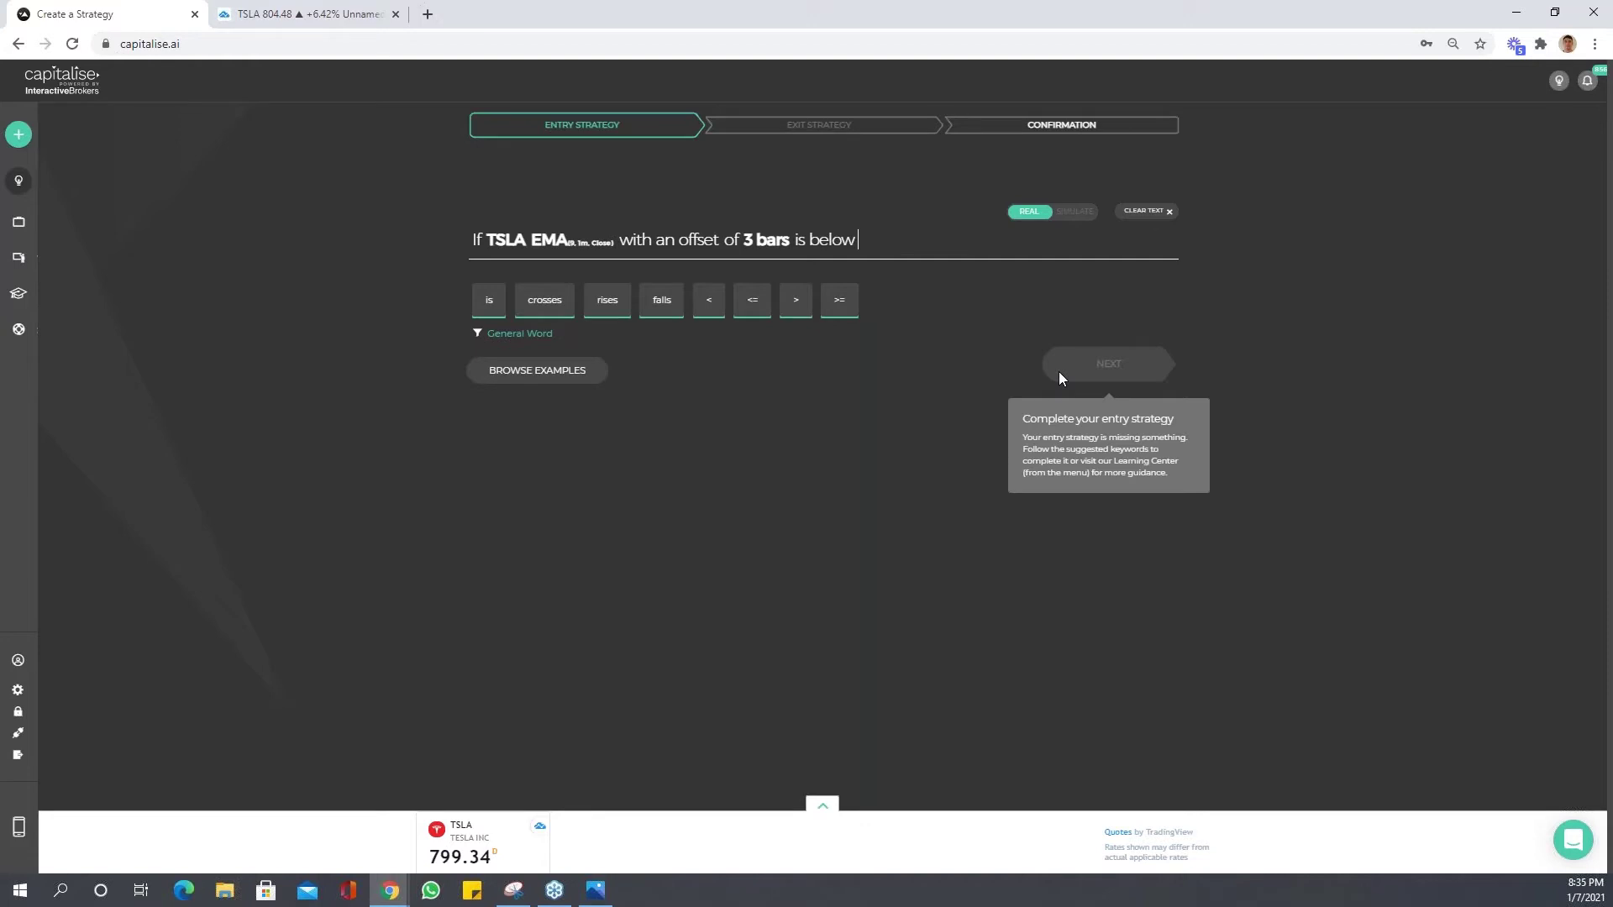
{"action": "type", "text": " tsla EMA"}
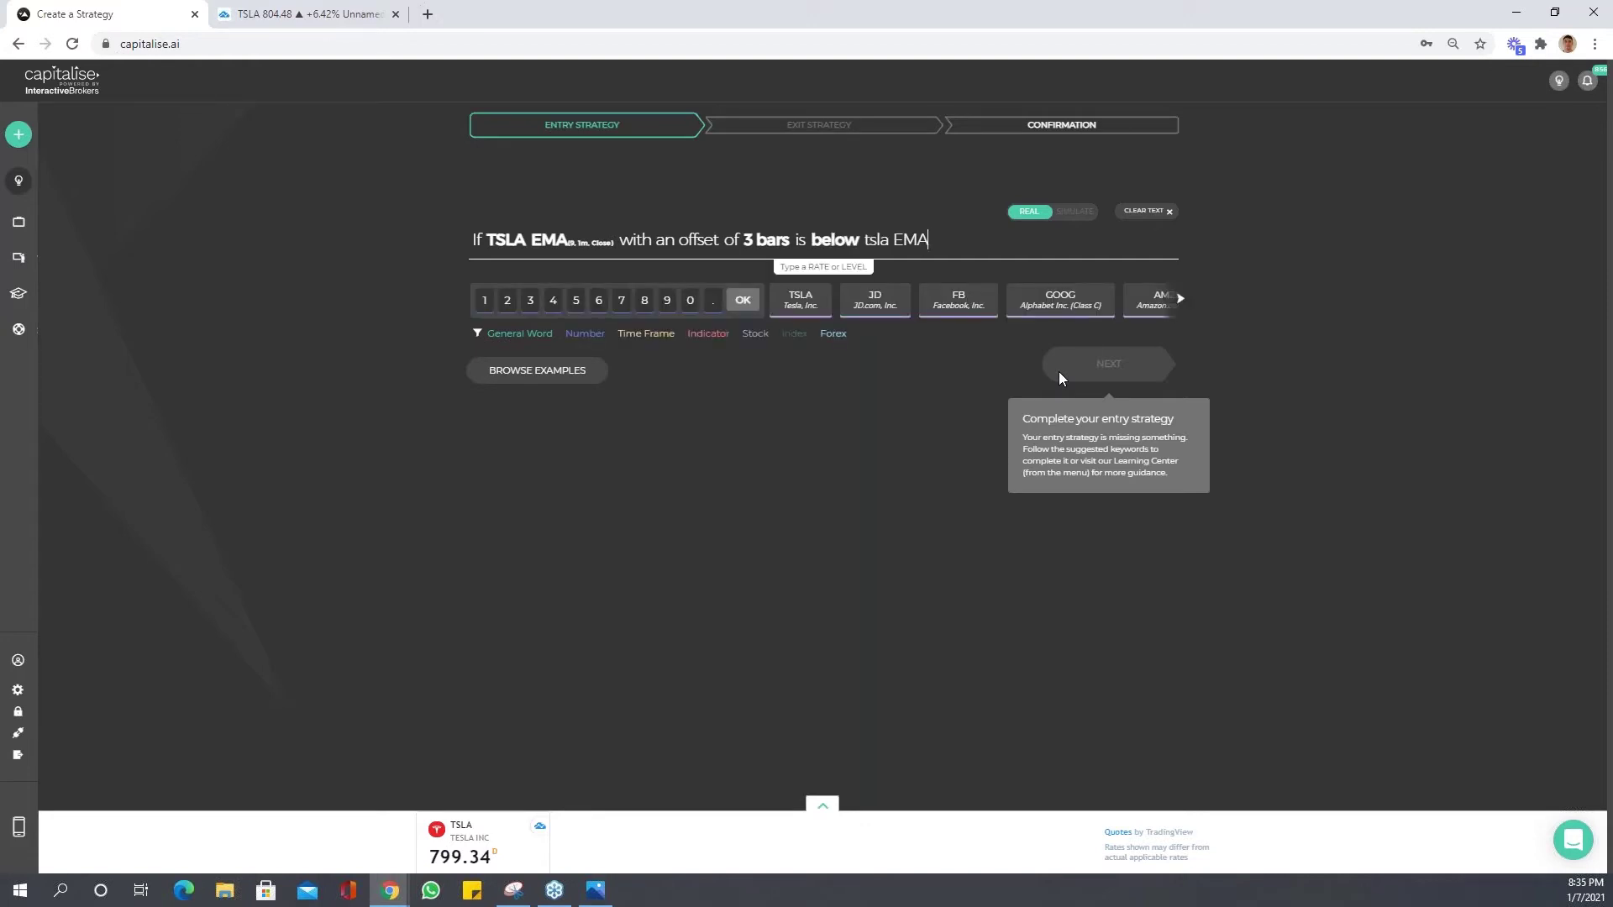
{"action": "left_click", "coordinate": [747, 300]}
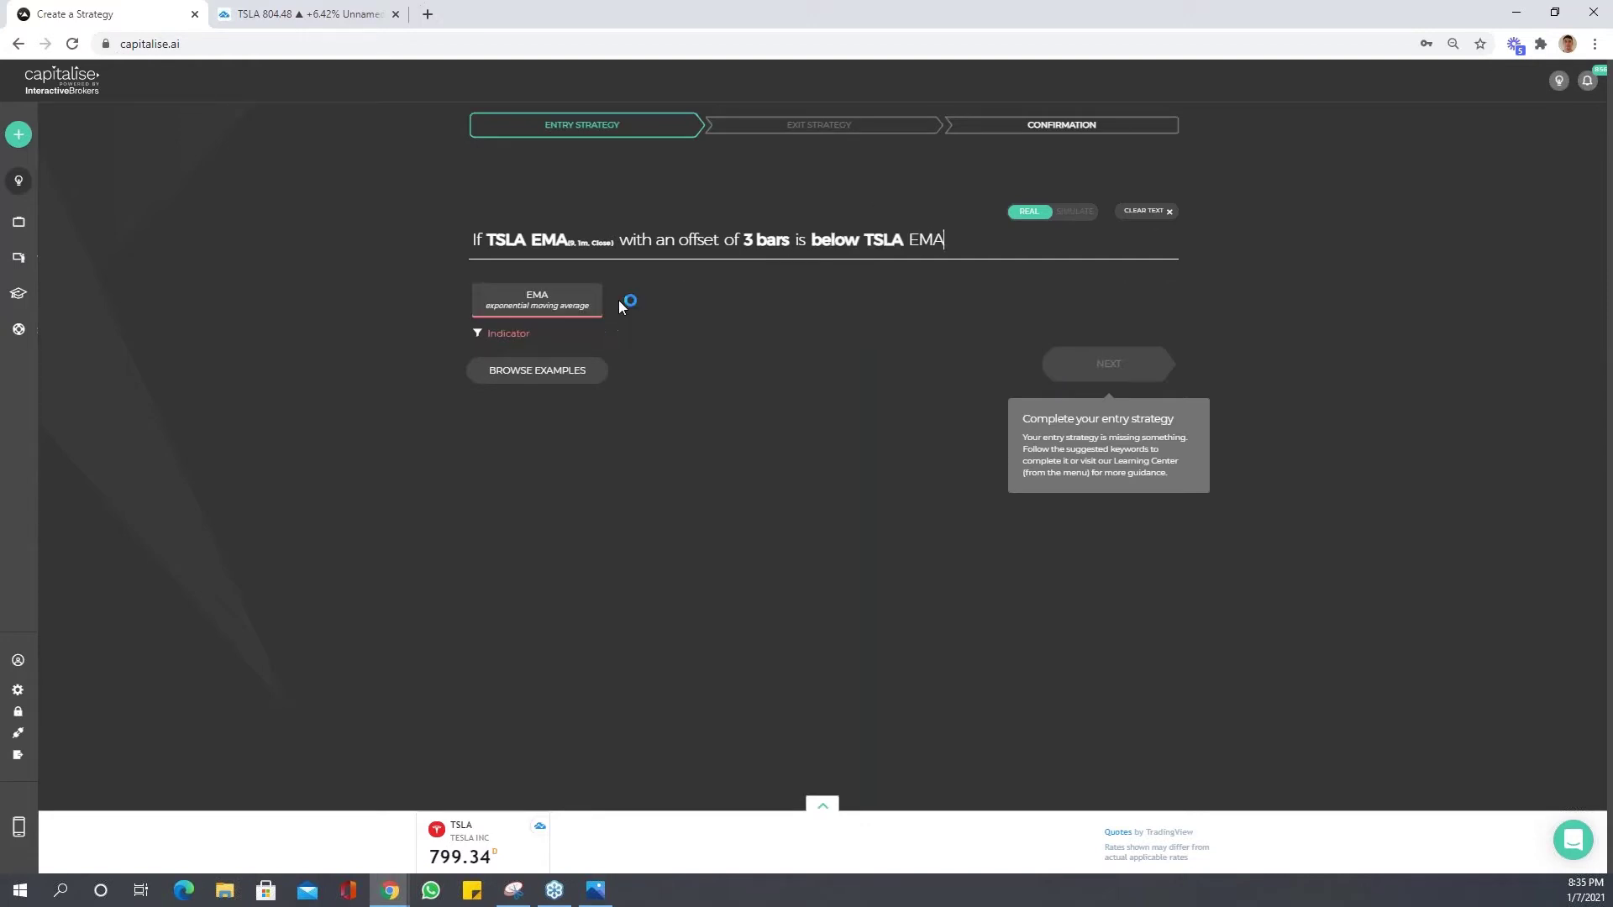
{"action": "left_click", "coordinate": [916, 217]}
{"action": "type", "text": "21"}
{"action": "key", "text": "Tab"}
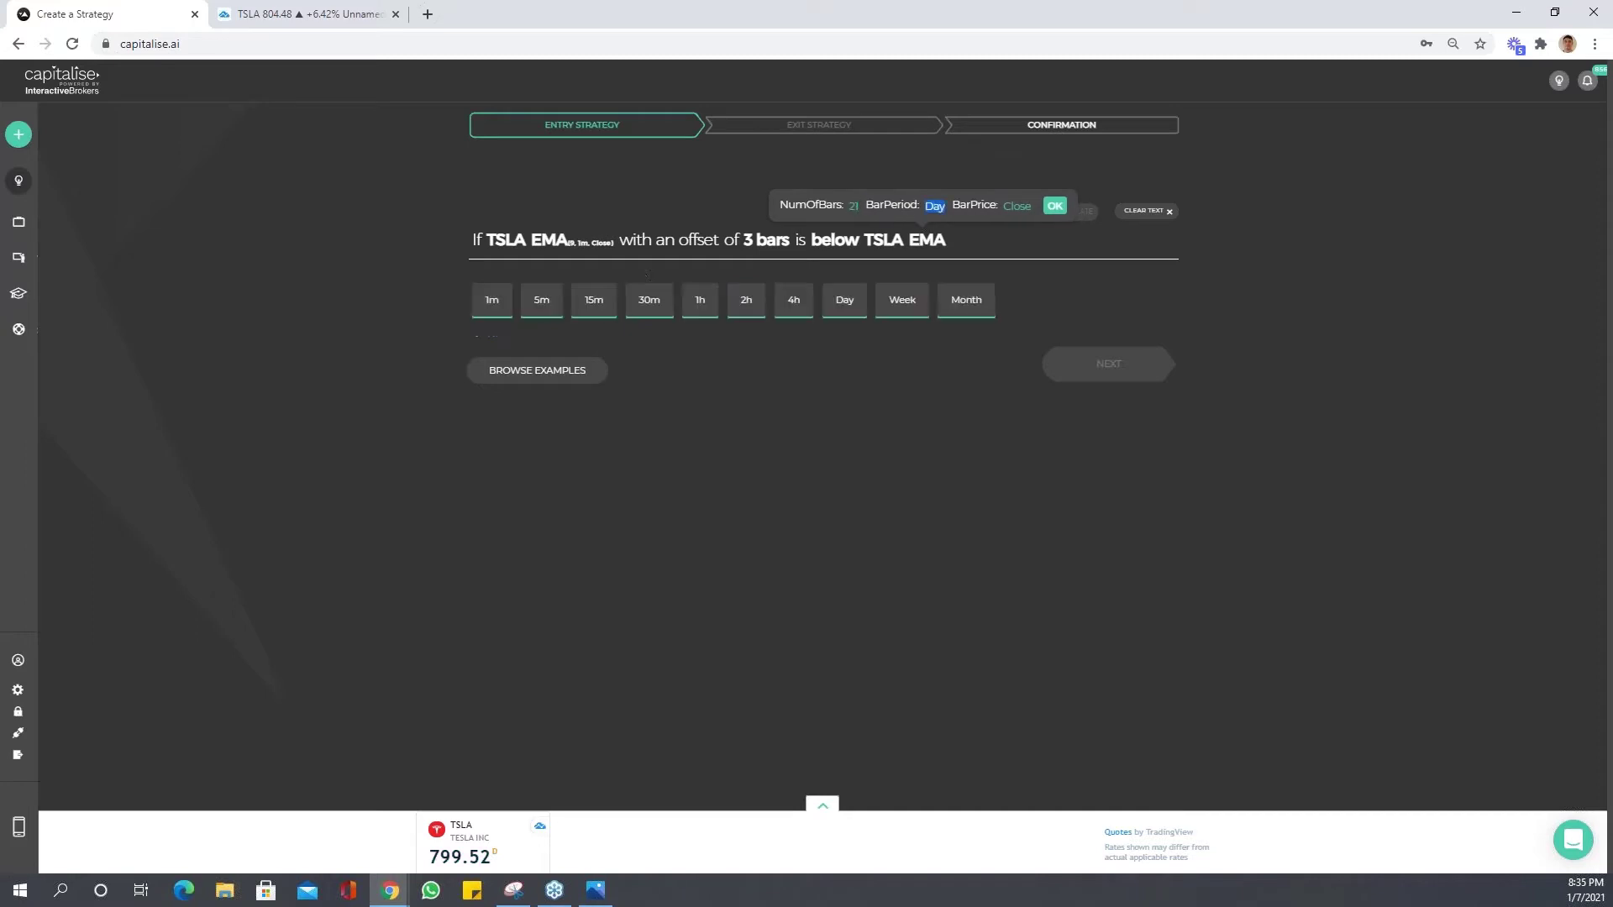
{"action": "type", "text": "1m"}
{"action": "key", "text": "Tab"}
{"action": "key", "text": "Return"}
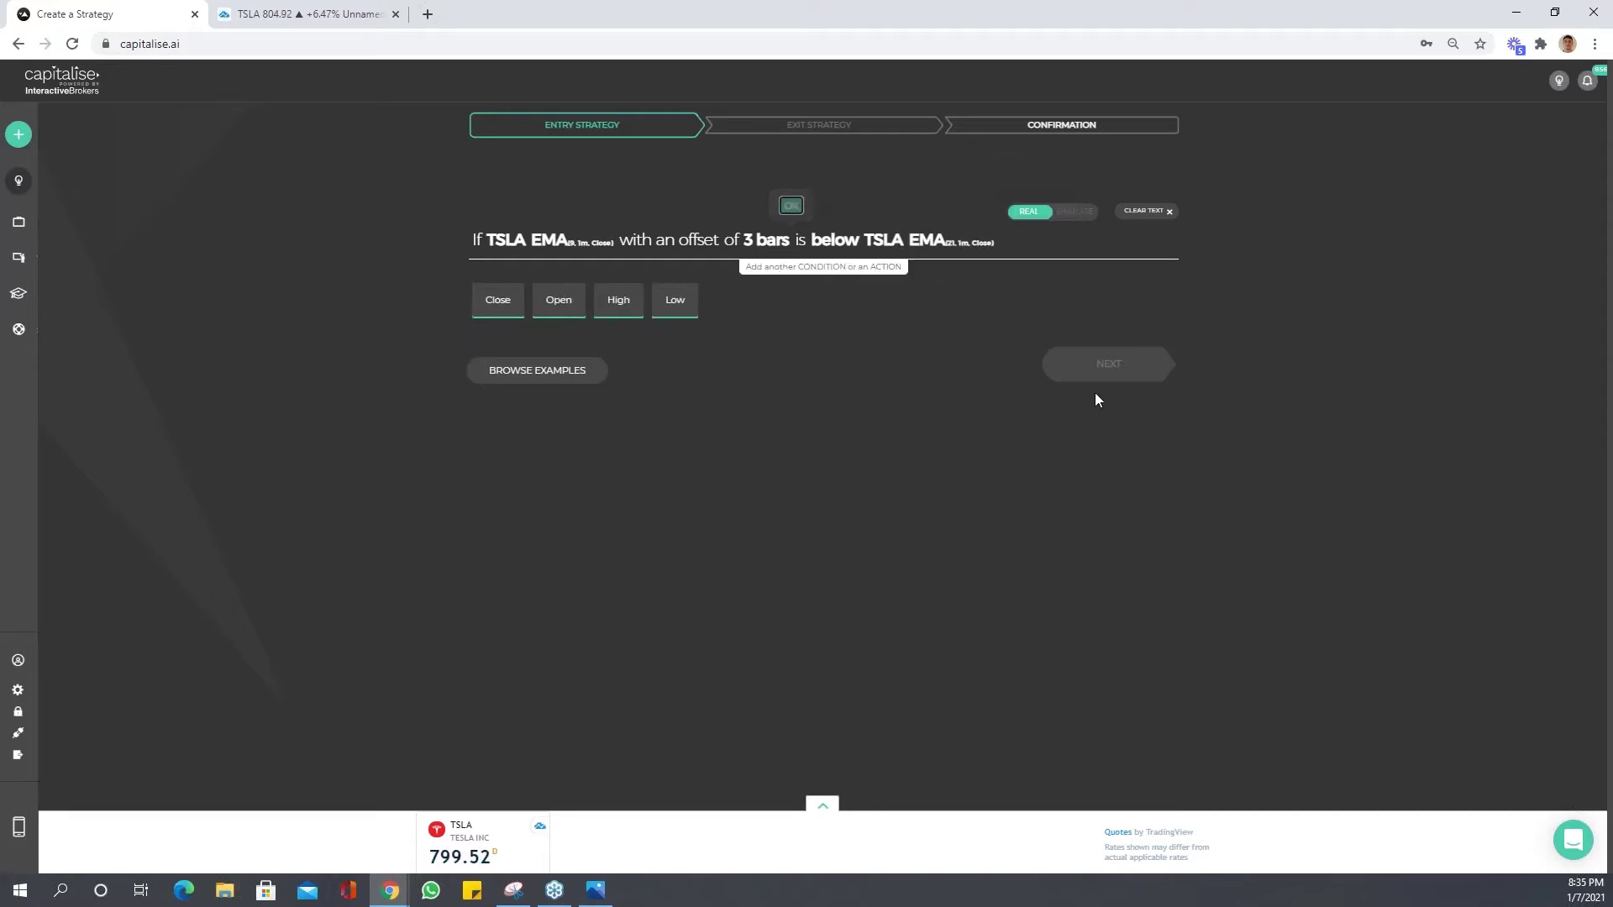
Append a 3-bar offset to the EMA 21 comparison.
{"action": "type", "text": "wi"}
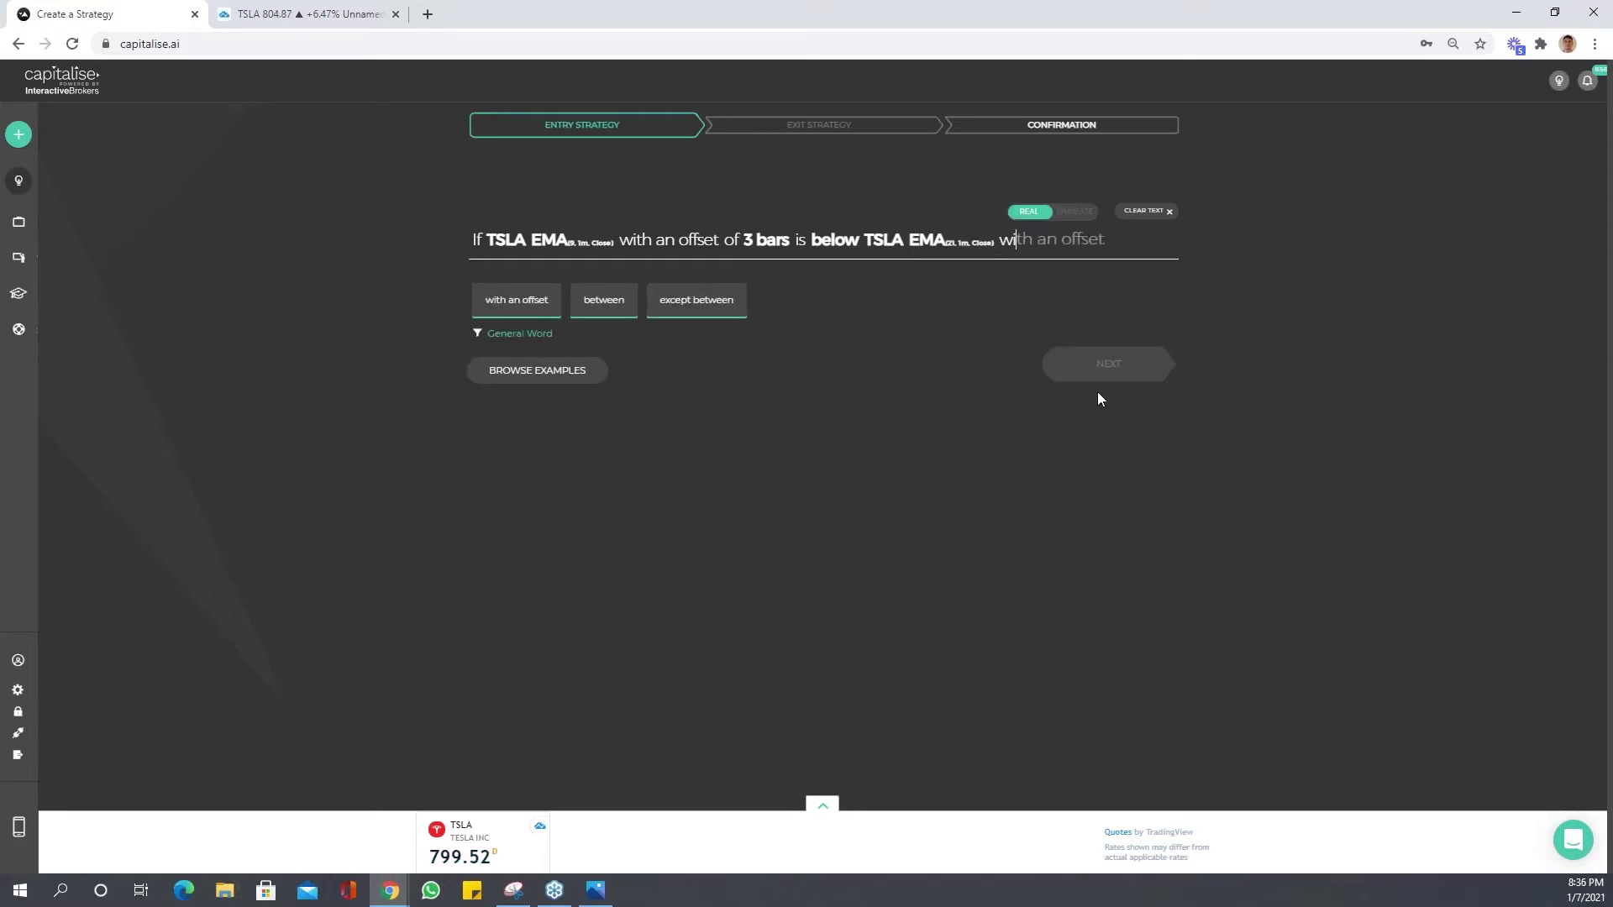
{"action": "type", "text": "th an offset of"}
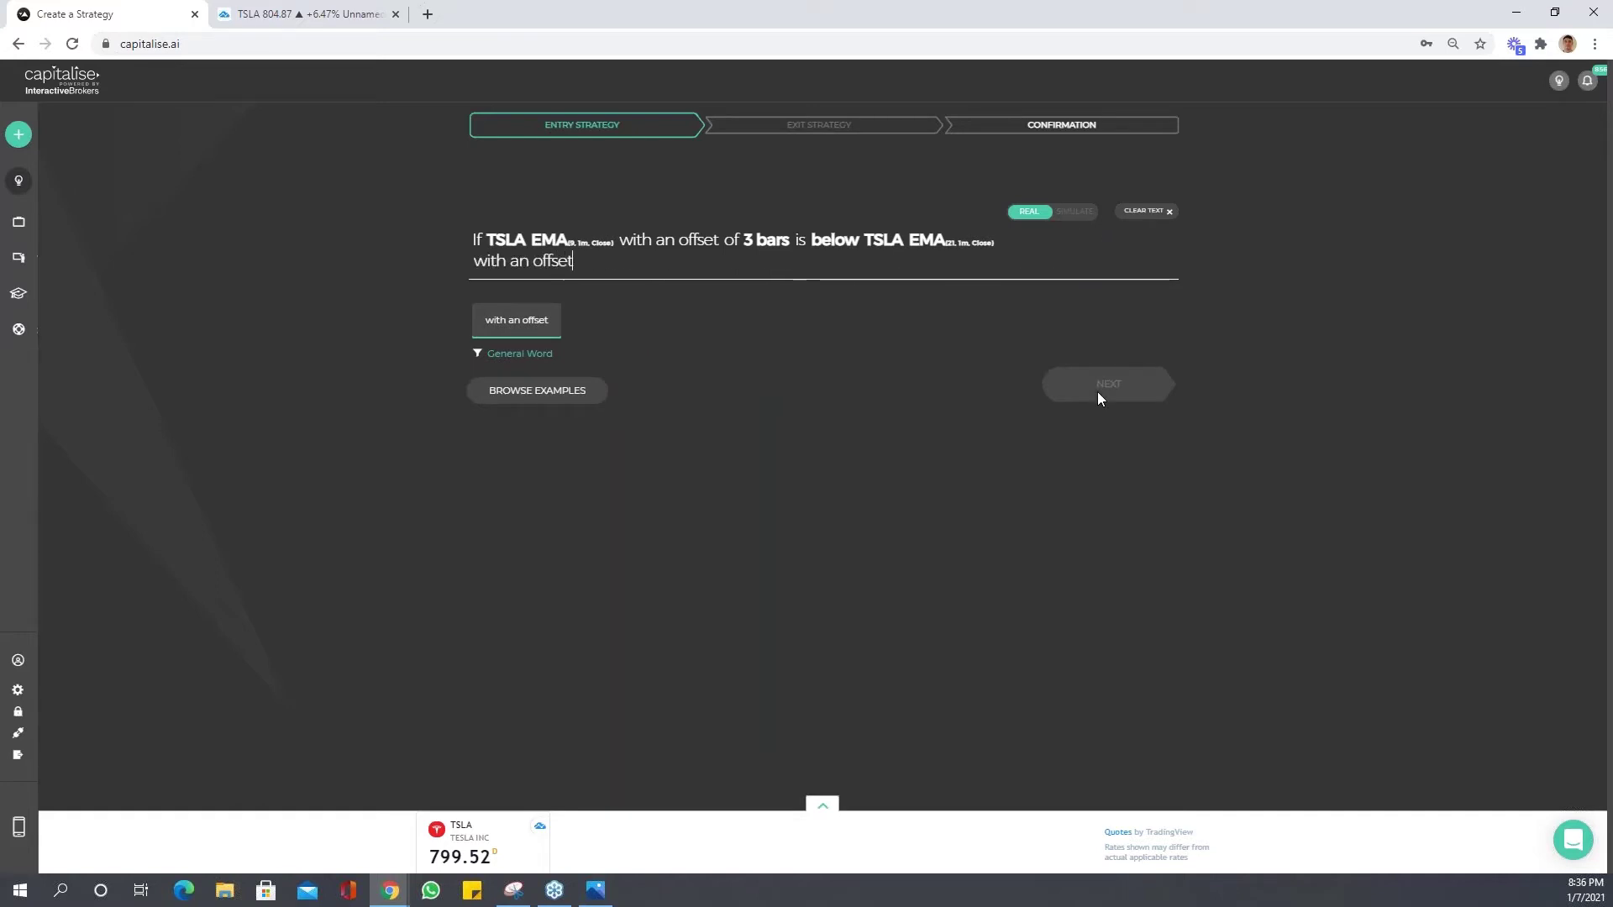
{"action": "type", "text": " 3 bars"}
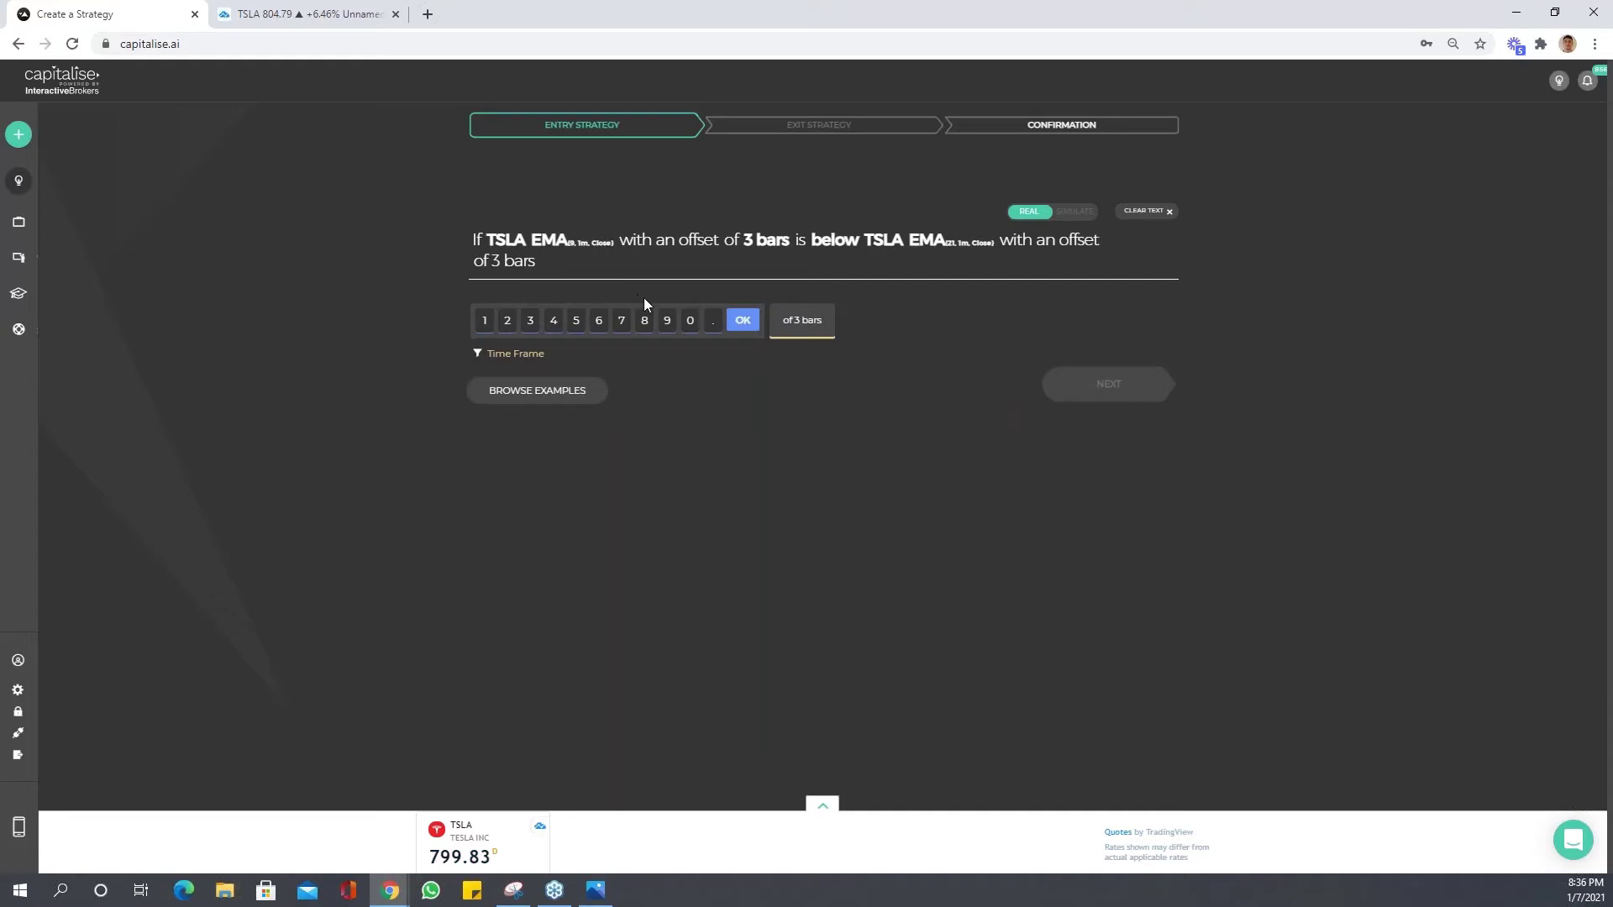
{"action": "key", "text": "Return"}
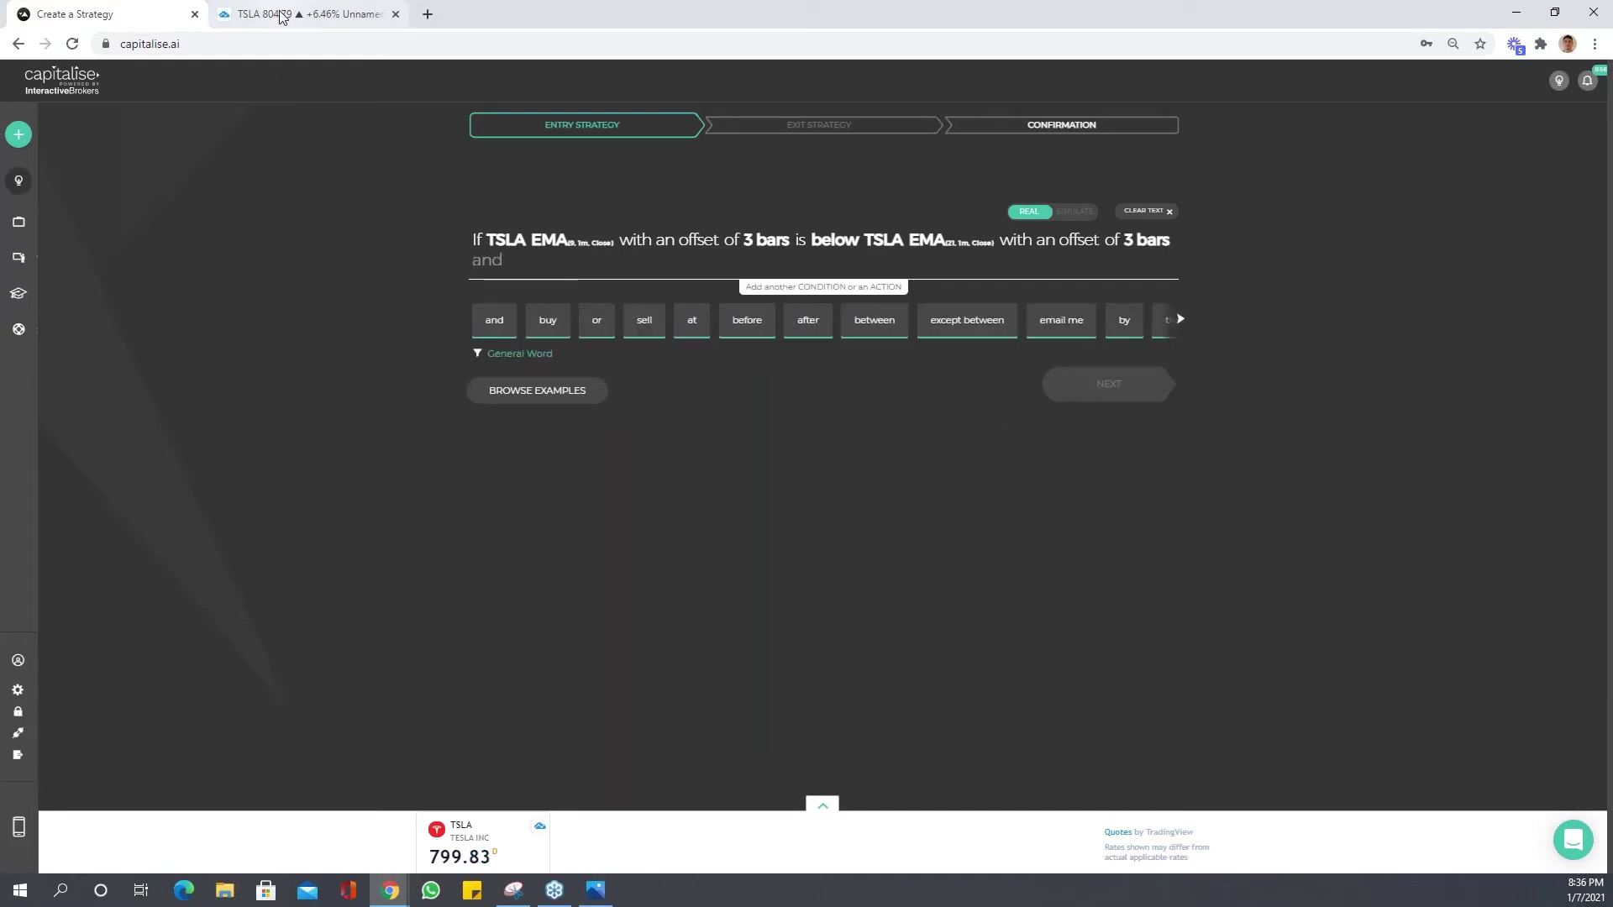
{"action": "left_click", "coordinate": [279, 15]}
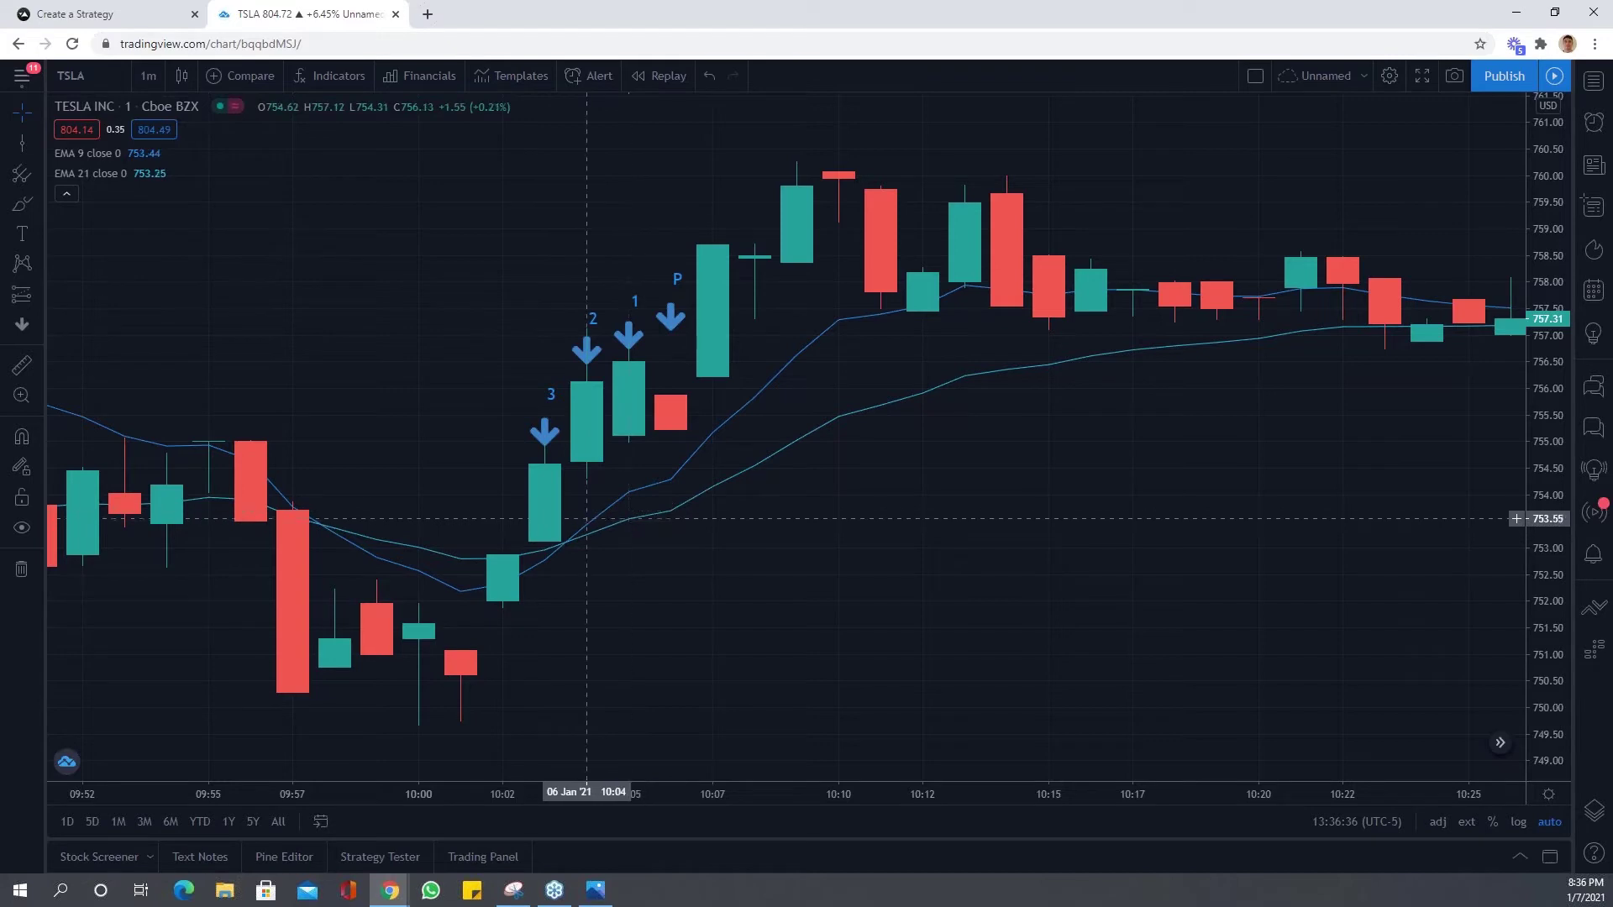
Add an 'and if TSLA EMA' condition with 9 one-minute bars.
{"action": "left_click", "coordinate": [124, 15]}
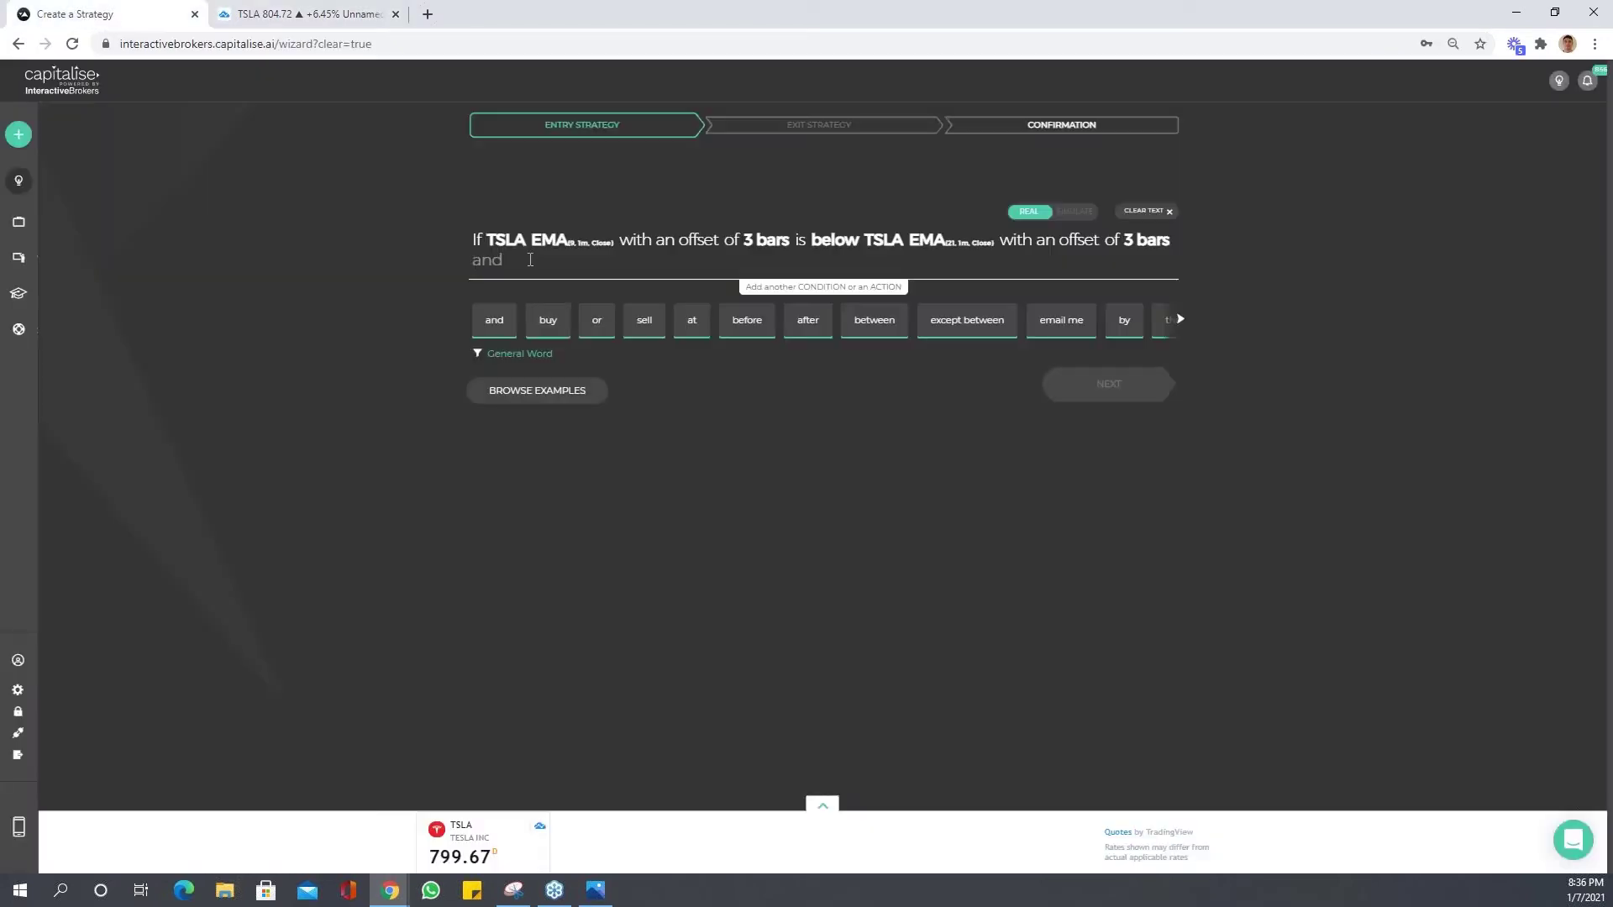
{"action": "type", "text": "and if"}
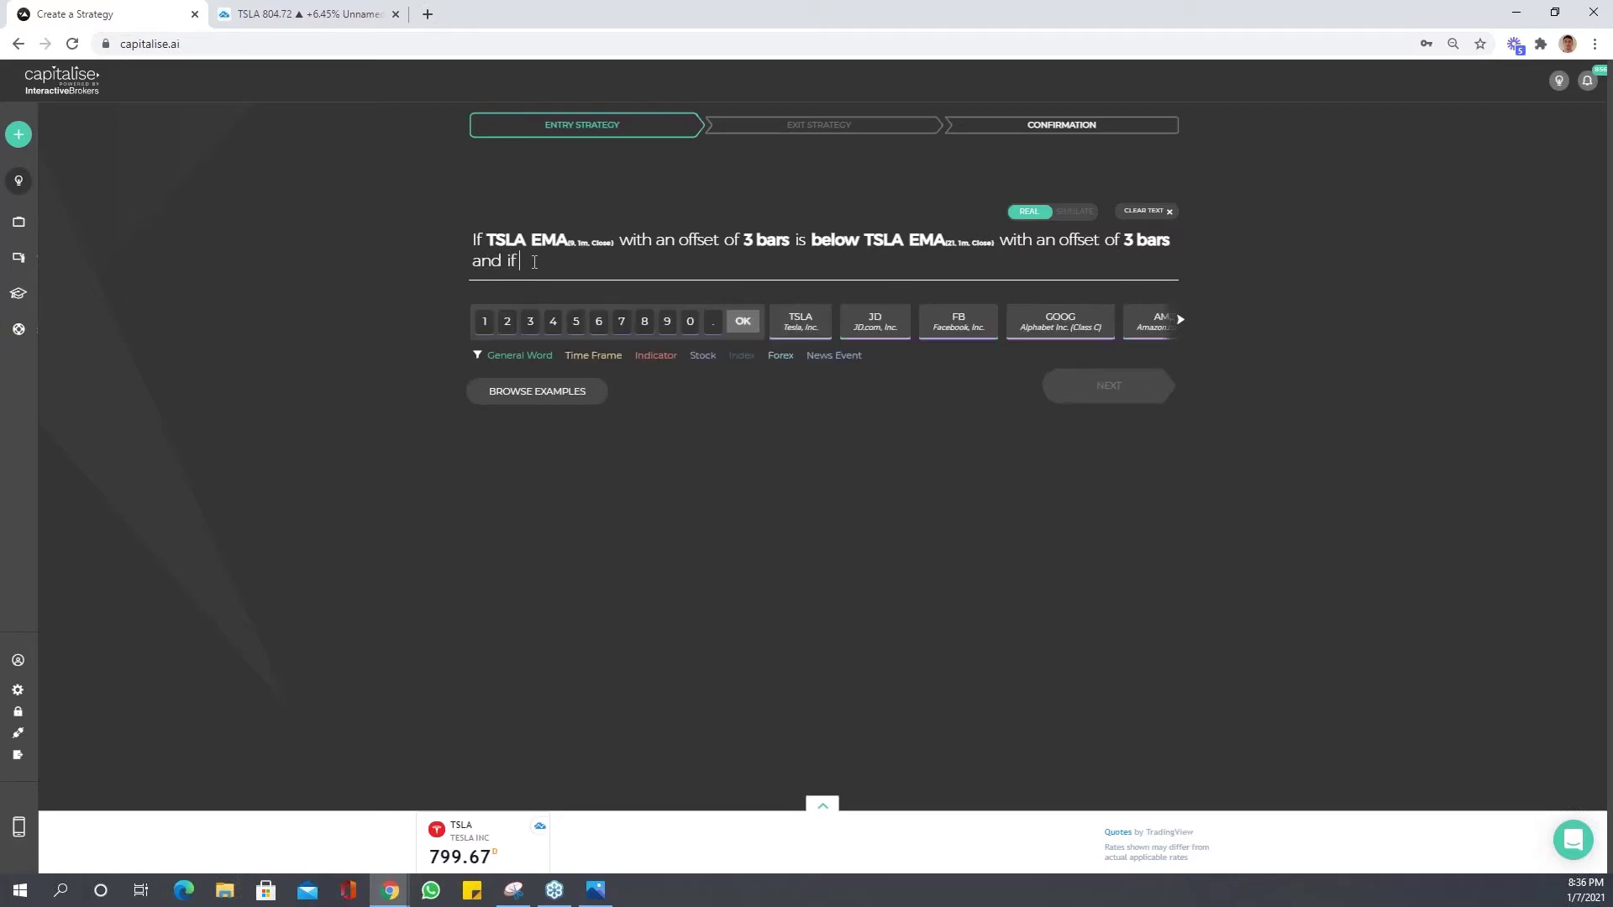
{"action": "type", "text": "tsla"}
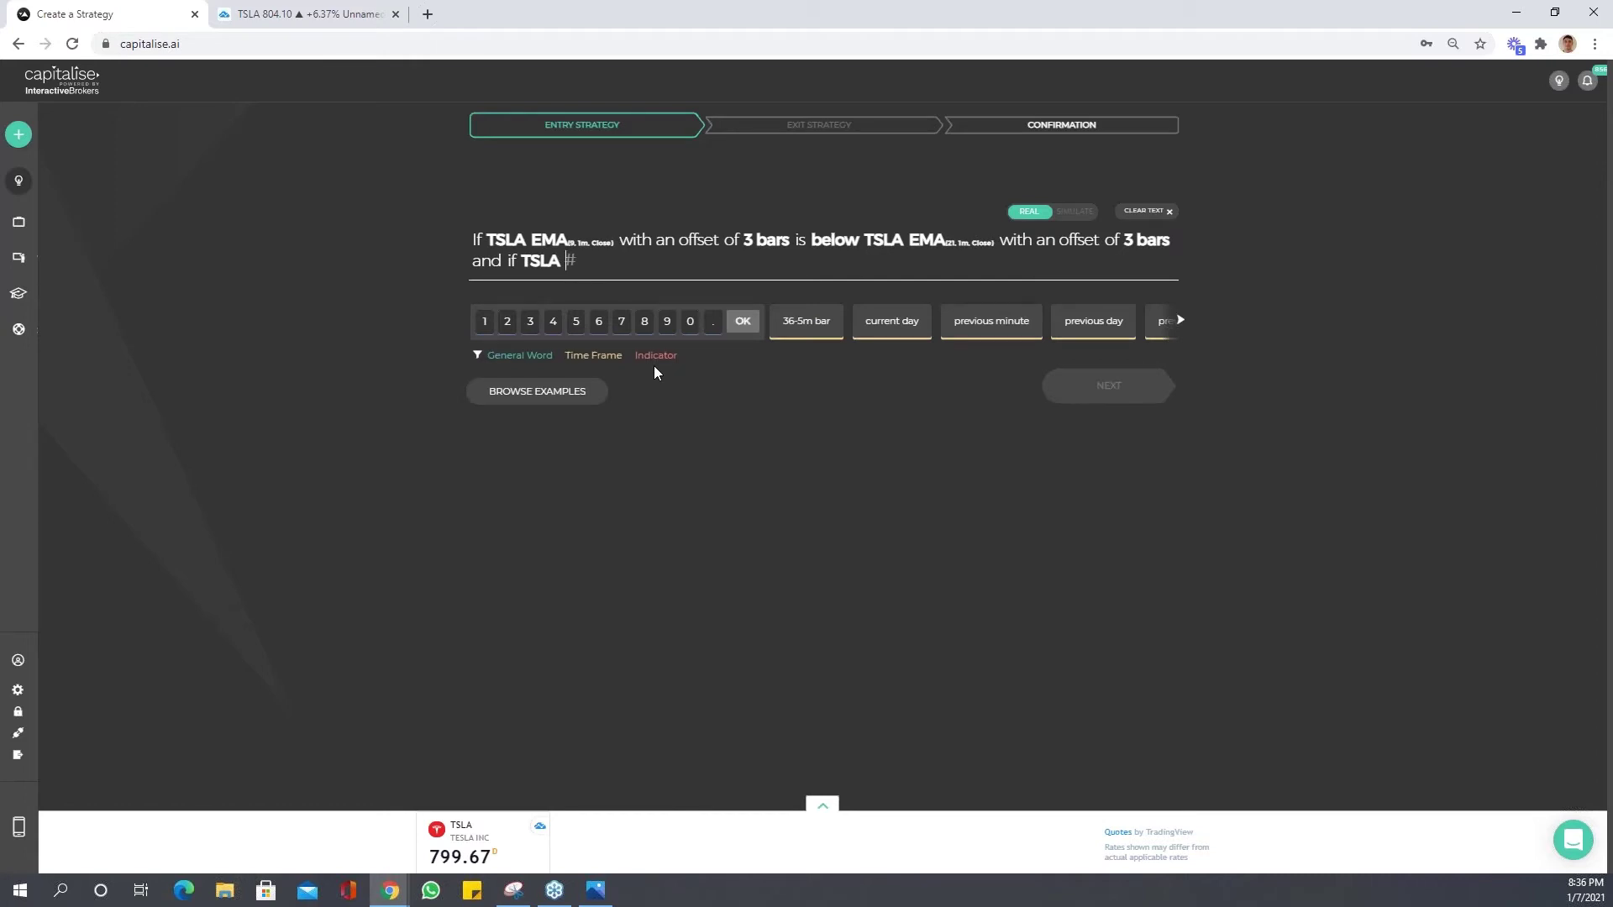
{"action": "type", "text": " EMA"}
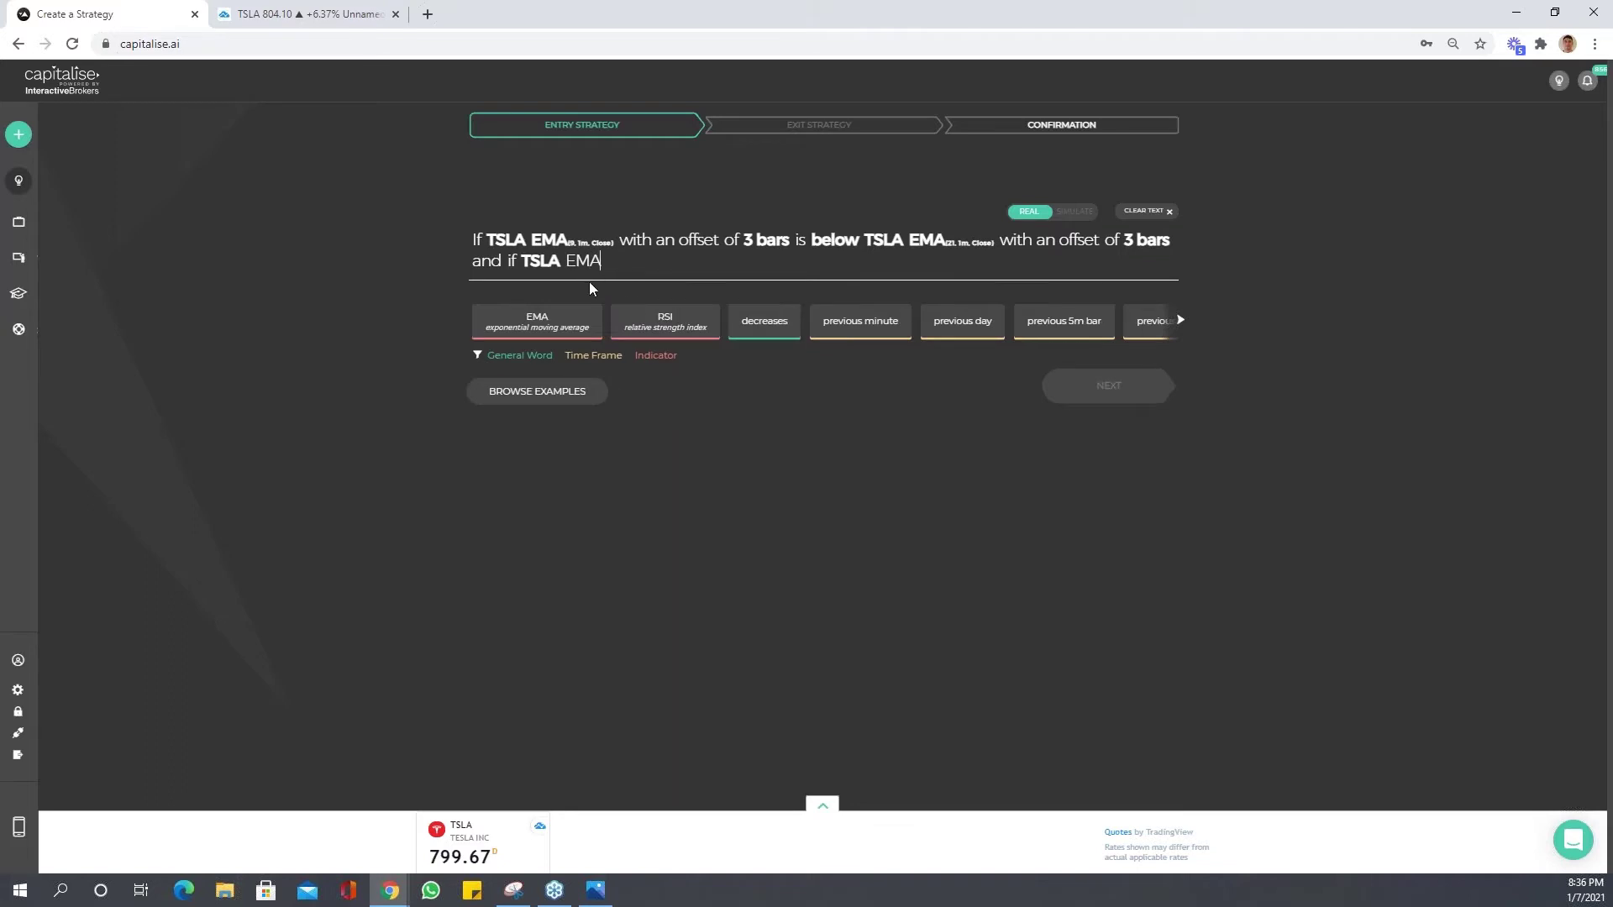
{"action": "left_click", "coordinate": [576, 315]}
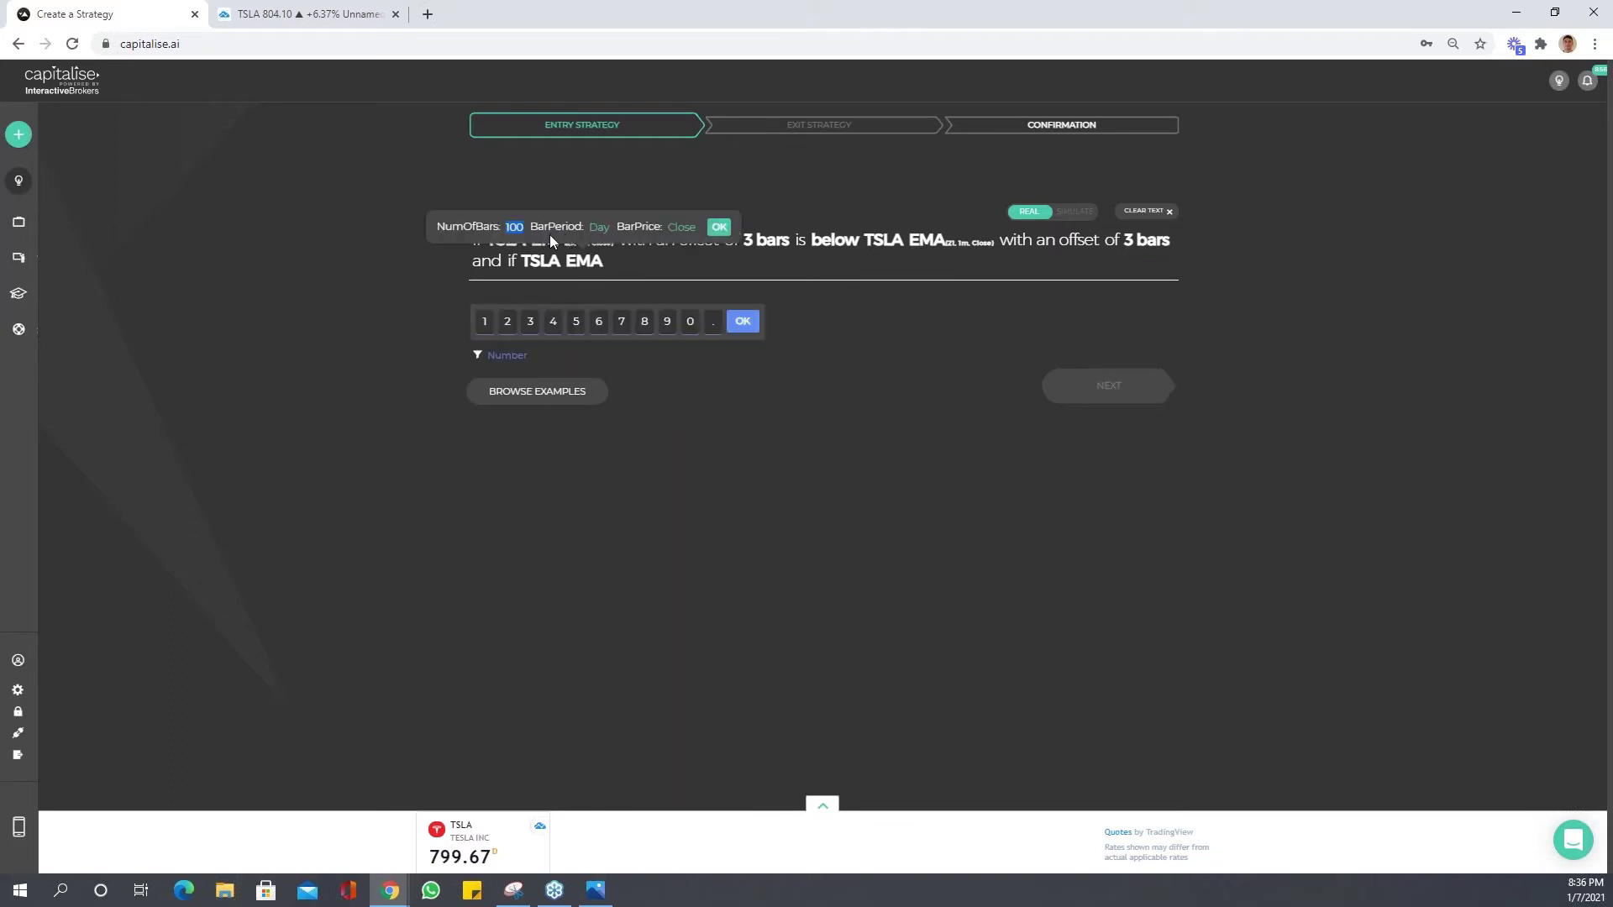
{"action": "type", "text": "9"}
{"action": "key", "text": "Tab"}
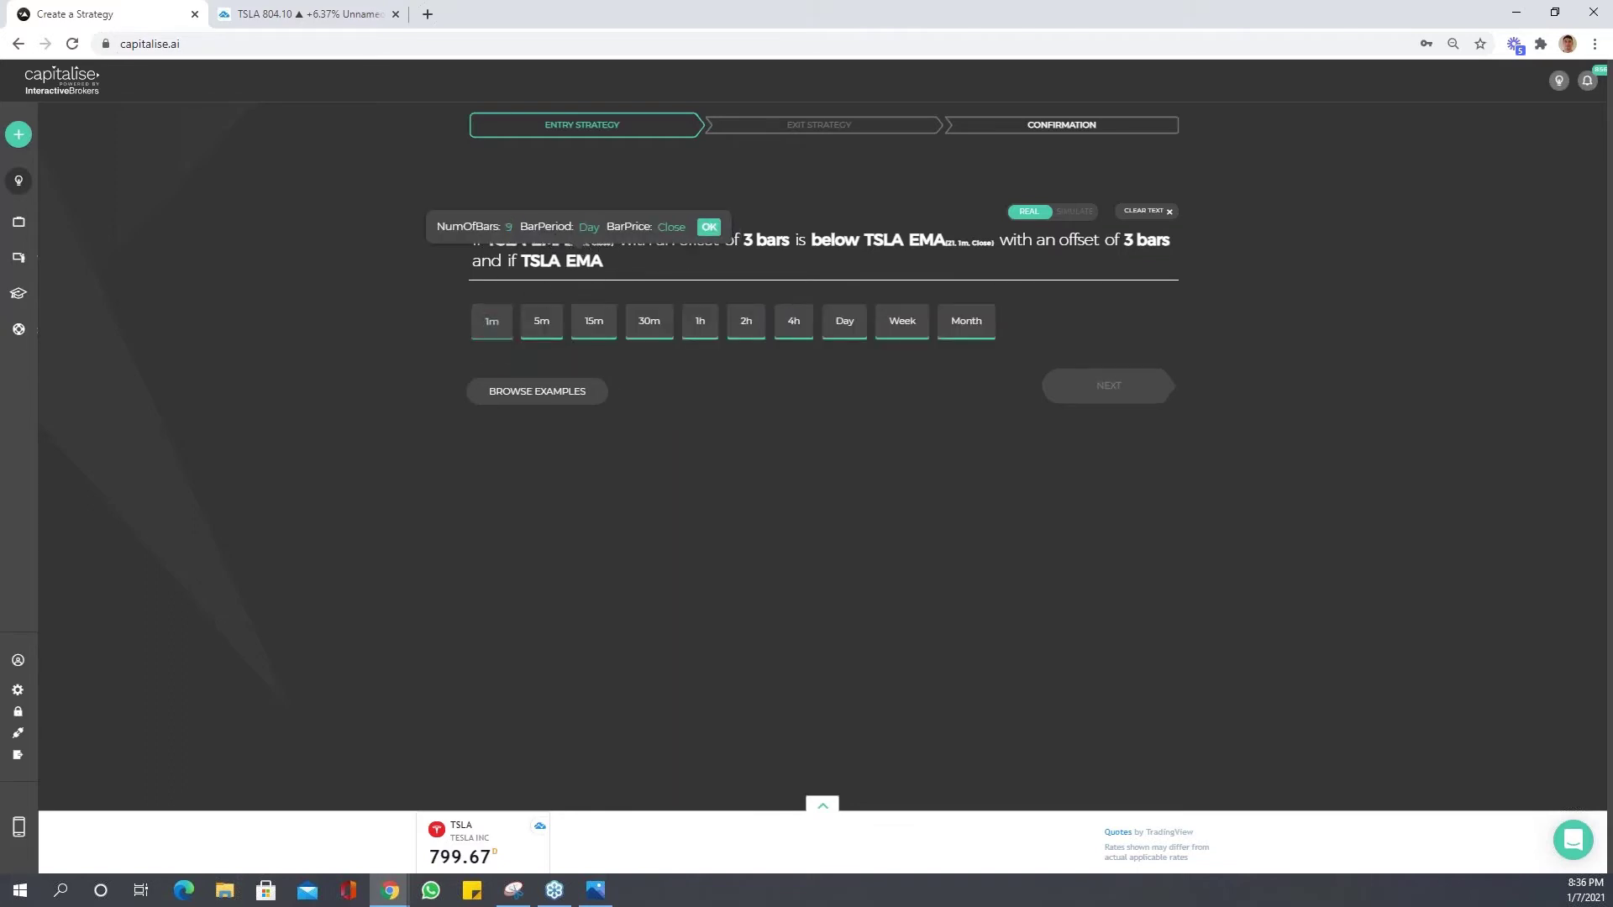
{"action": "type", "text": "1m"}
{"action": "key", "text": "Tab"}
{"action": "key", "text": "Return"}
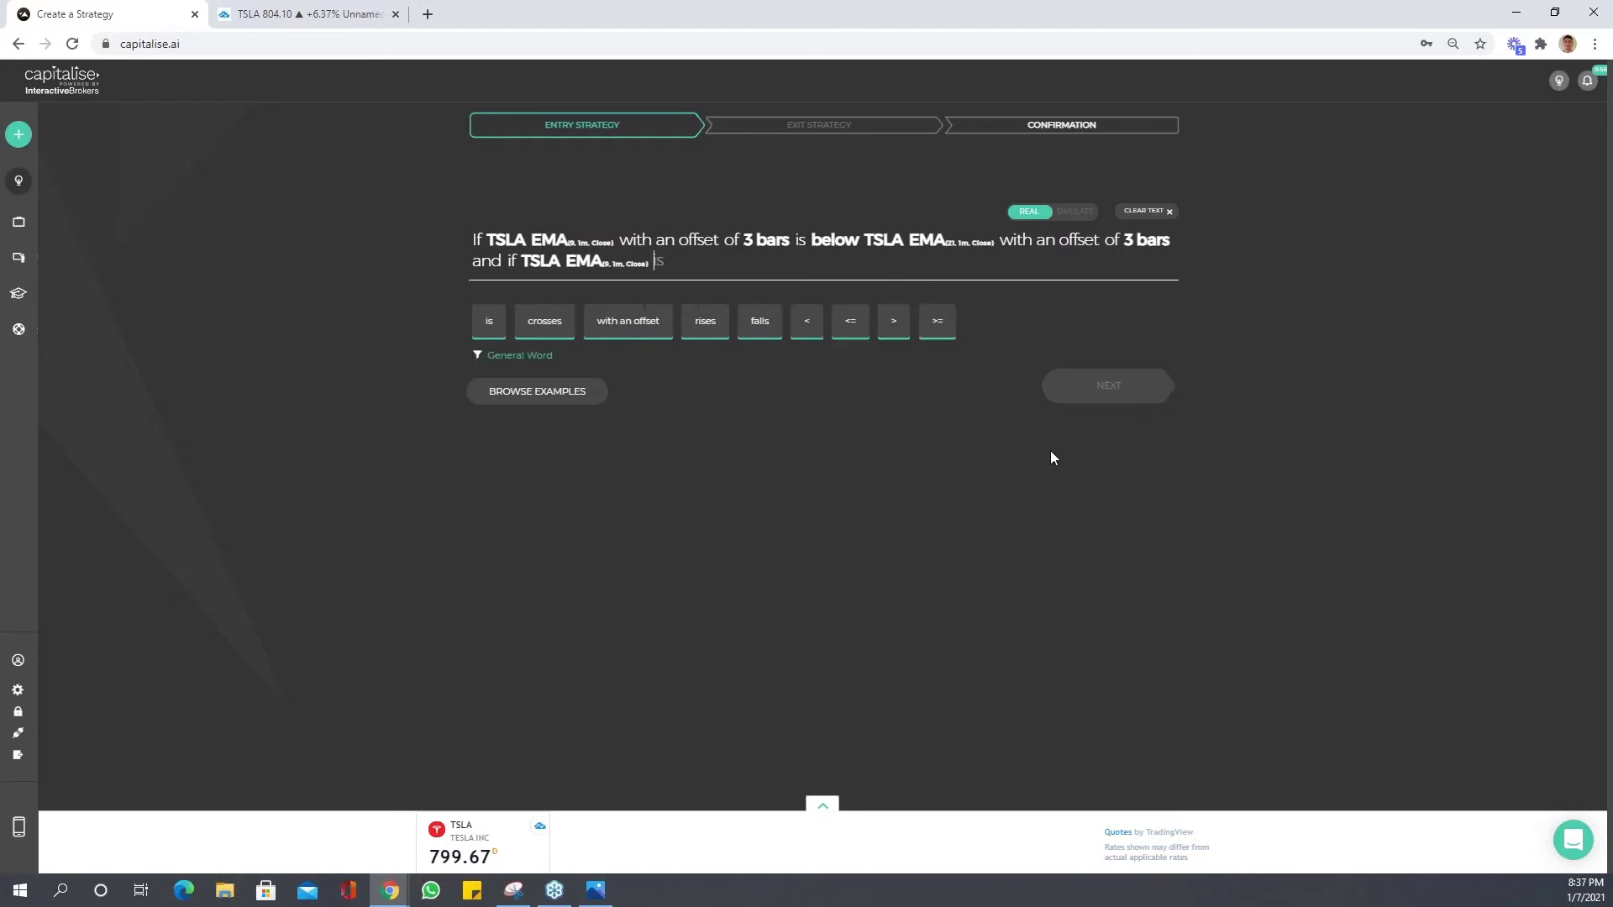
Require it to be above TSLA EMA with 21 bars on one-minute periods.
{"action": "type", "text": "is above TSLA"}
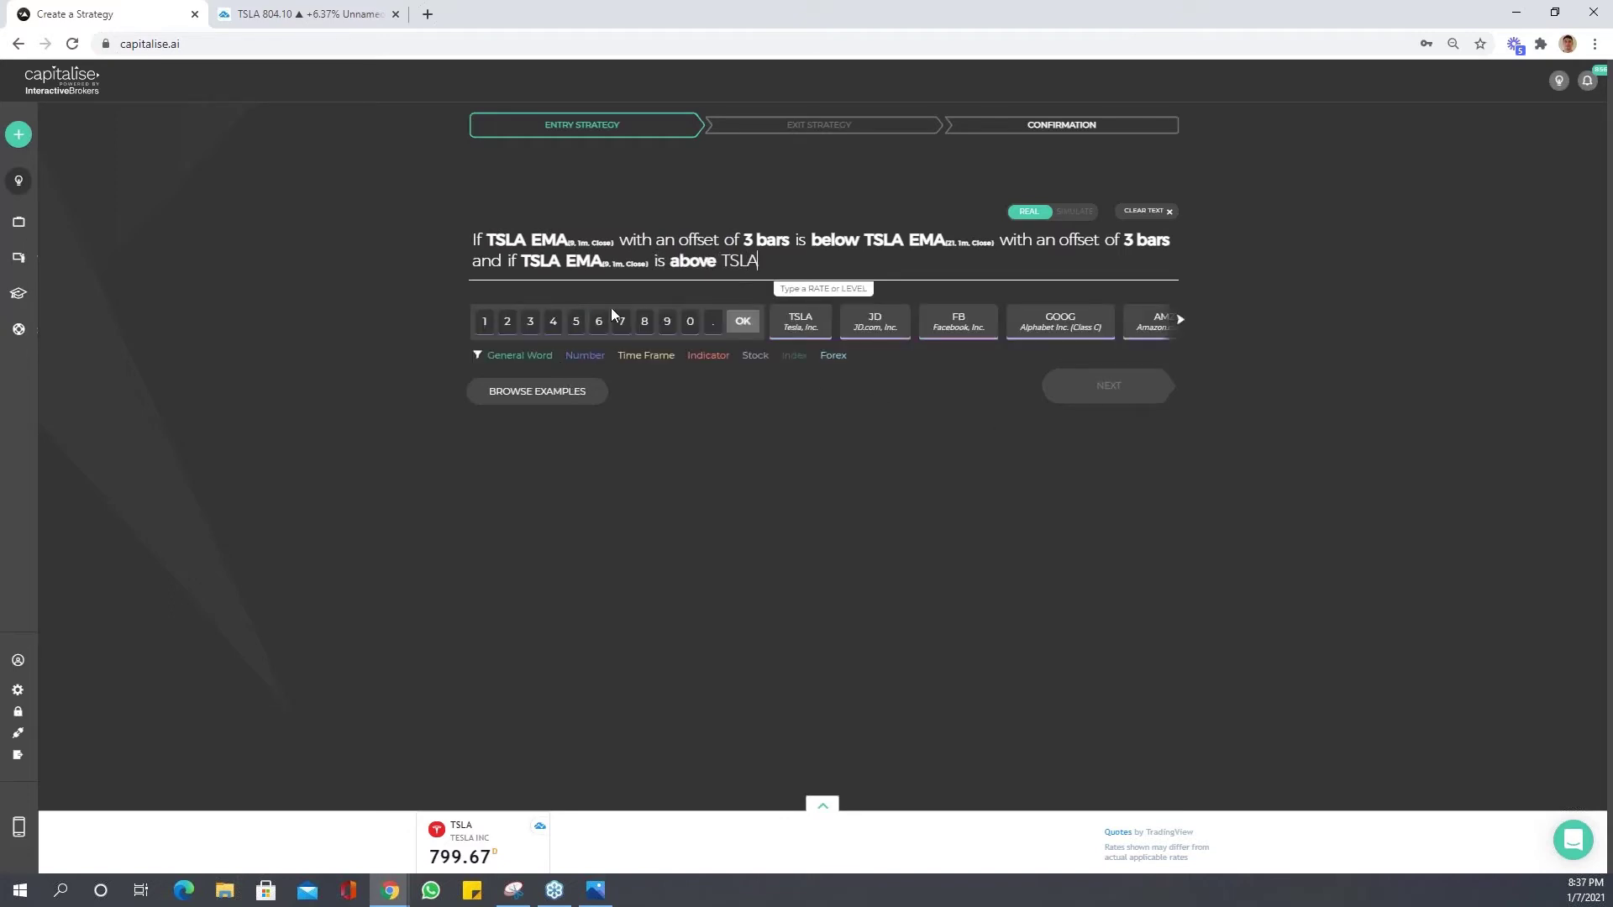
{"action": "left_click", "coordinate": [513, 326]}
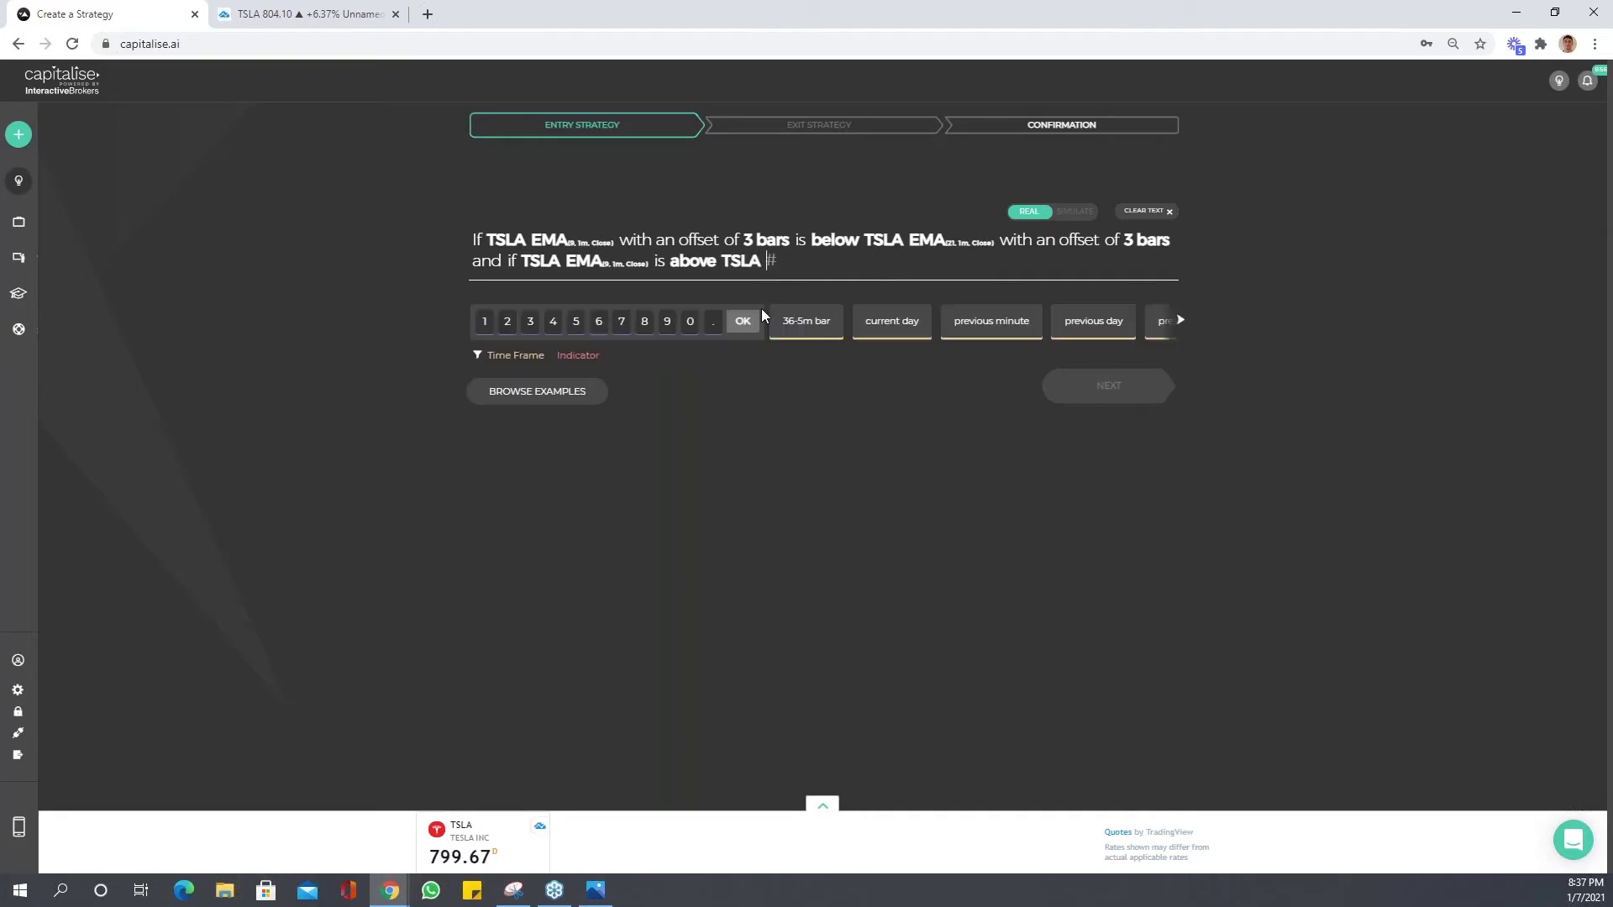
{"action": "type", "text": "EMA"}
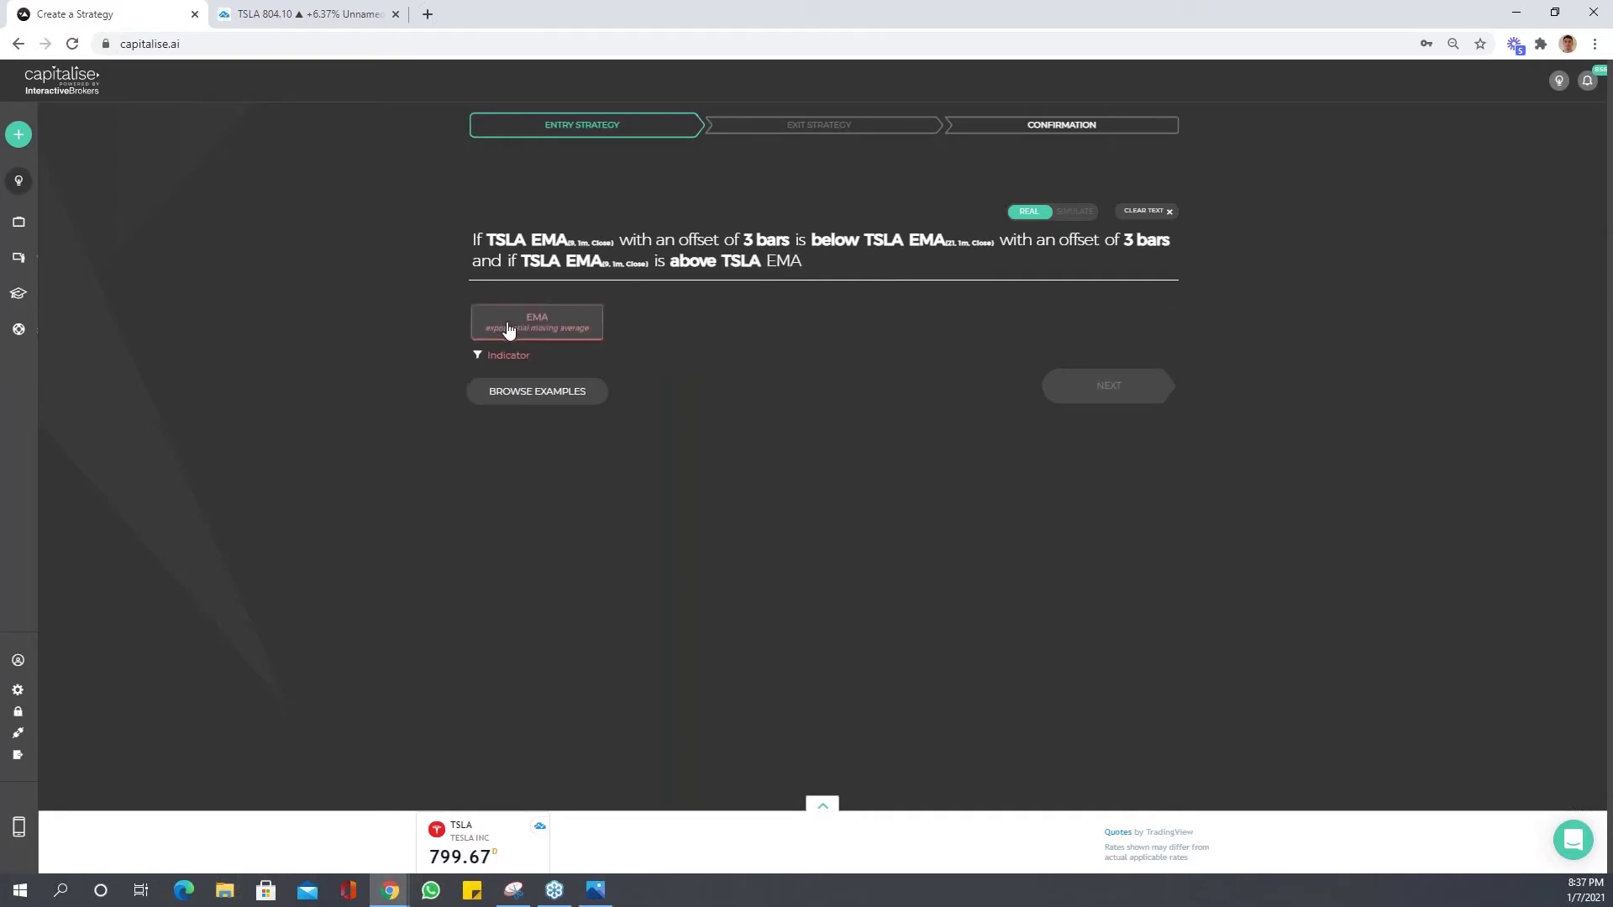
{"action": "key", "text": "Return"}
{"action": "key", "text": "BackSpace"}
{"action": "type", "text": "1"}
{"action": "key", "text": "Tab"}
{"action": "key", "text": "Return"}
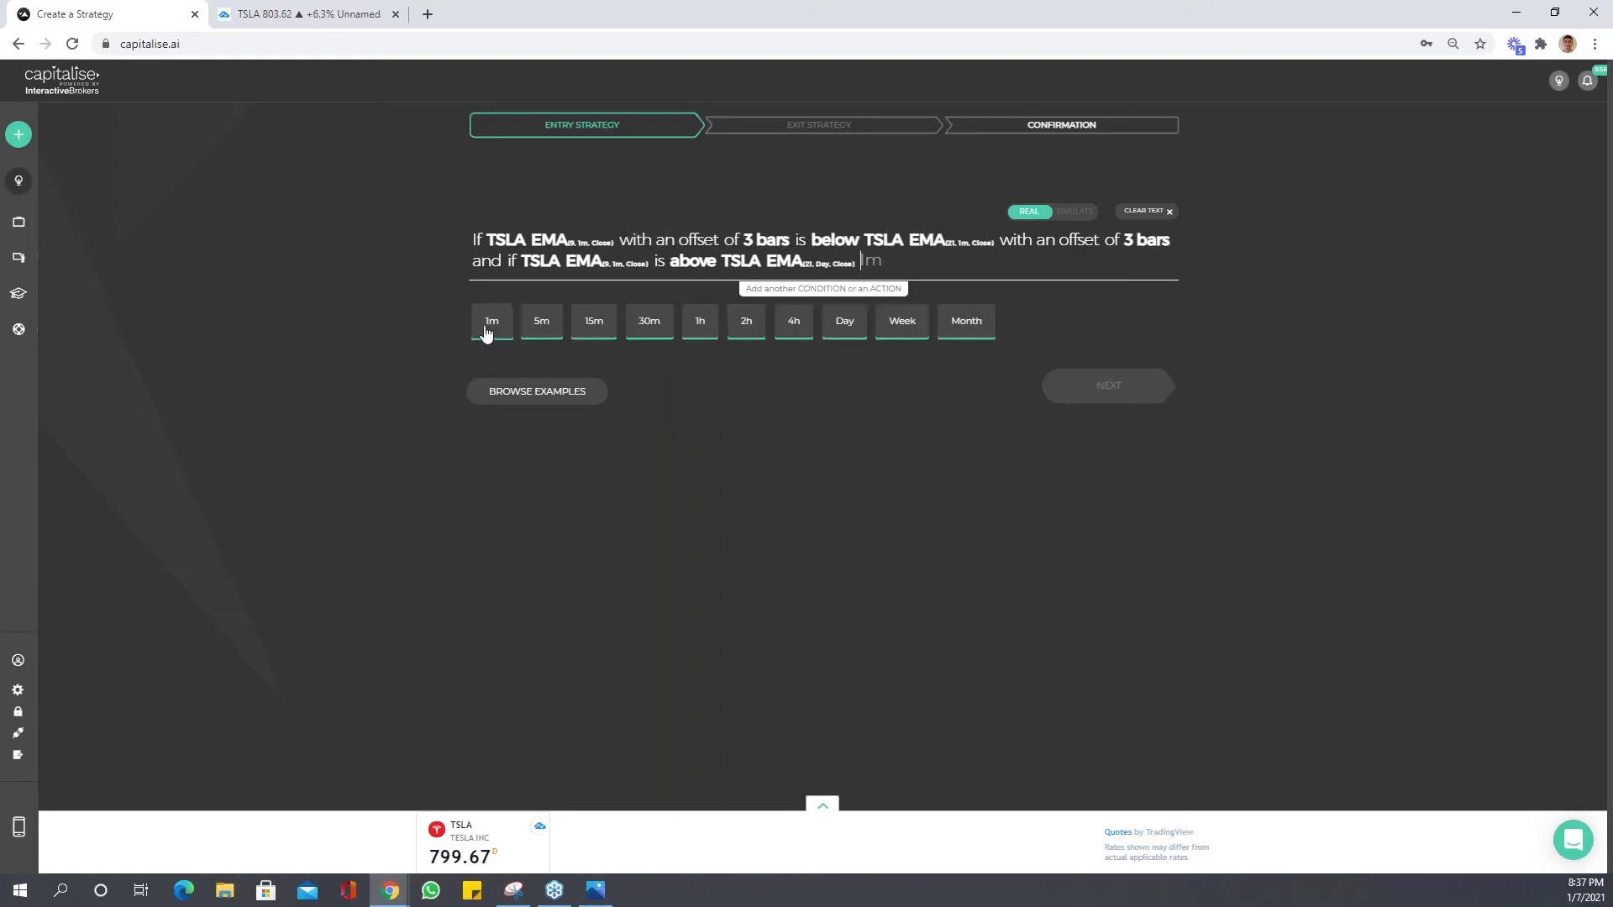
{"action": "key", "text": "BackSpace"}
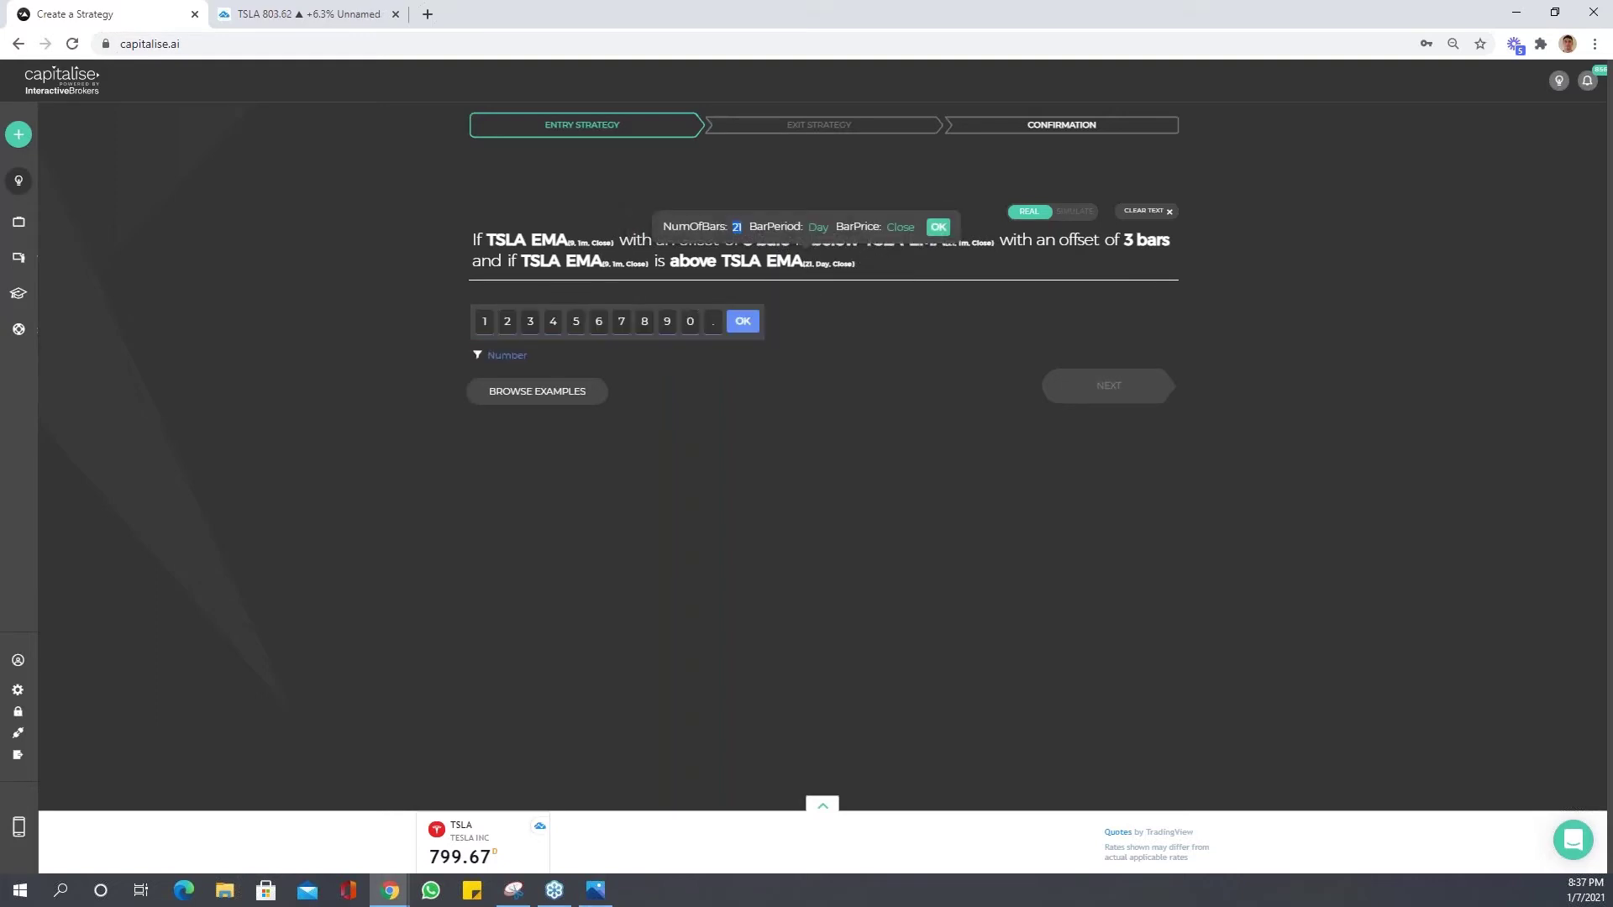
{"action": "left_click", "coordinate": [819, 228]}
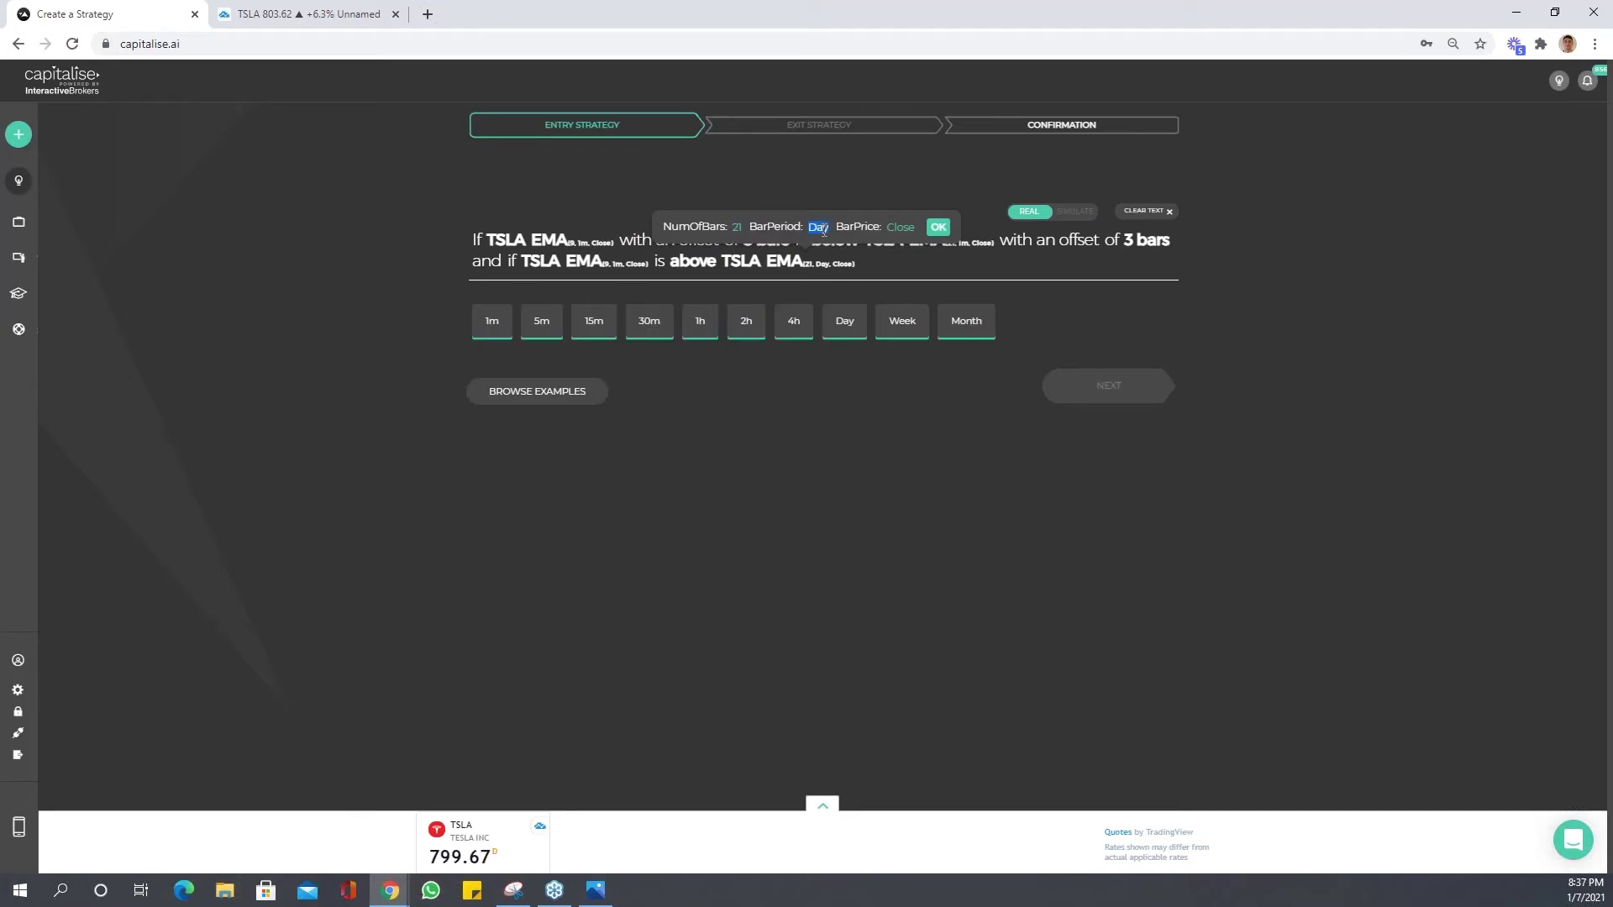
{"action": "left_click", "coordinate": [494, 323]}
{"action": "key", "text": "Return"}
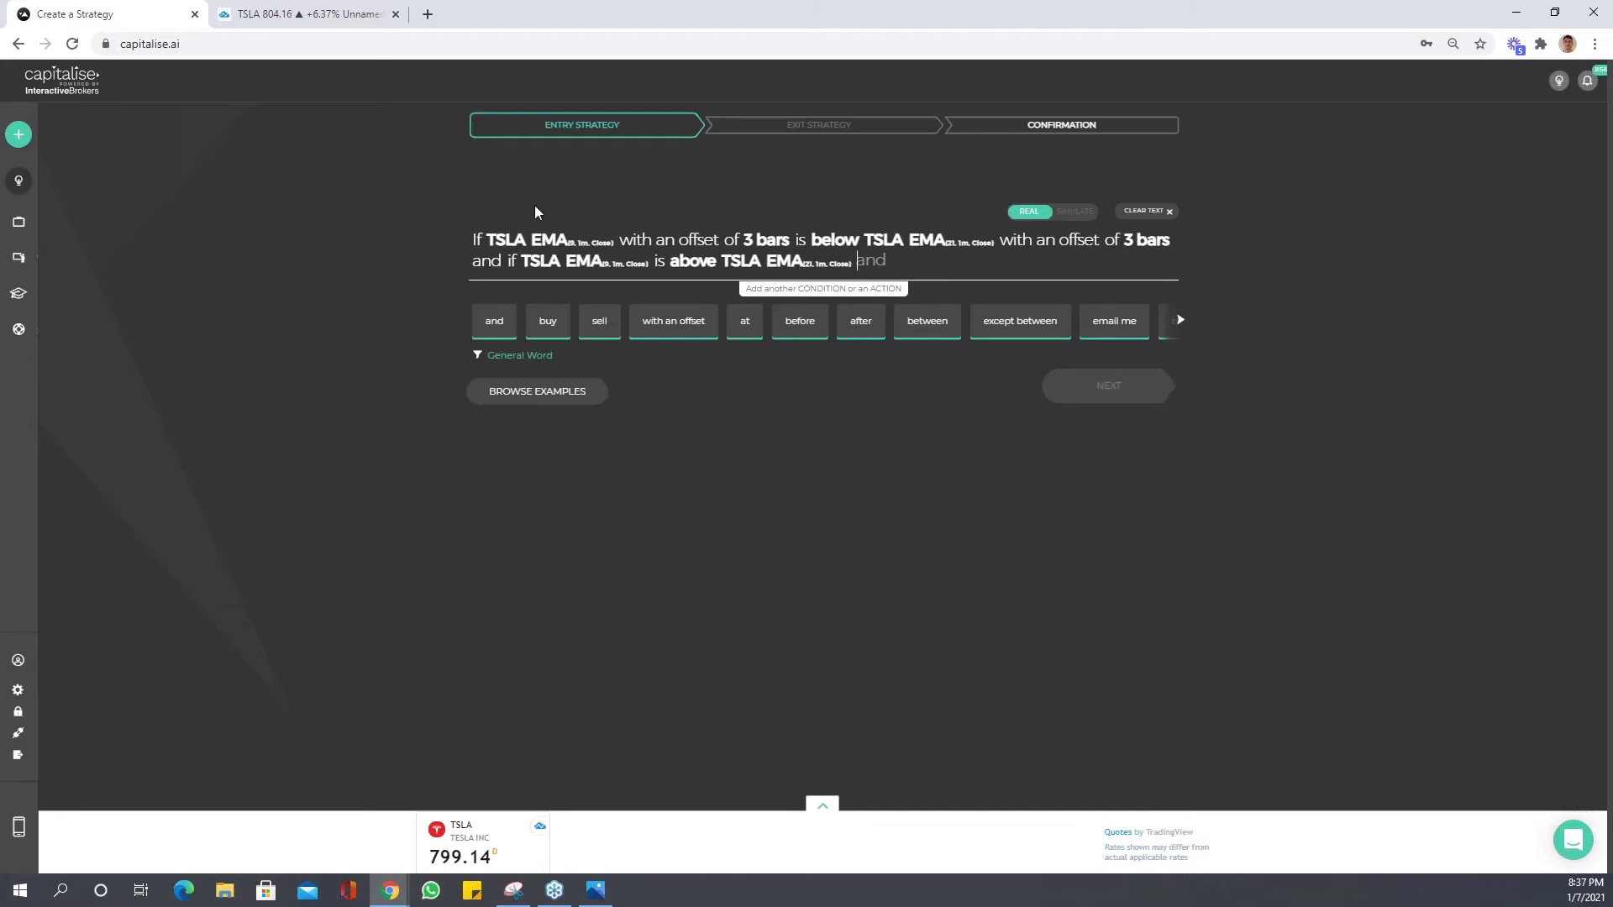
{"action": "left_click", "coordinate": [311, 14]}
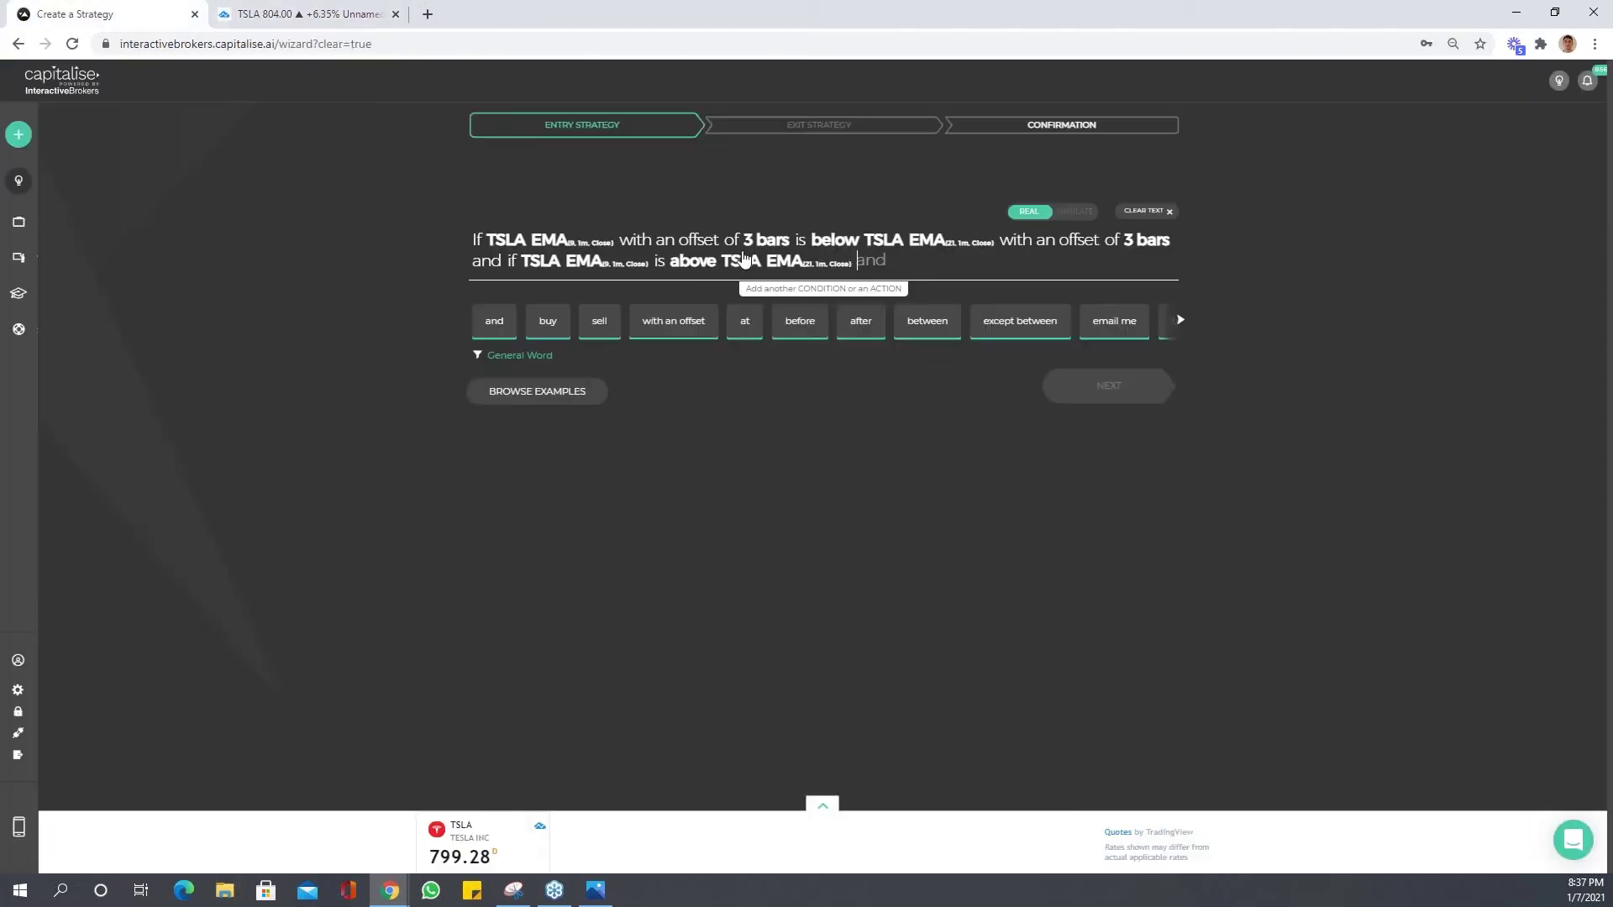
Switch back to the 'Create a Strategy' tab in Capitalise.ai.
{"action": "left_click", "coordinate": [92, 13]}
Add another 'and if TSLA EMA' condition set to 21 one-minute bars.
{"action": "type", "text": "and"}
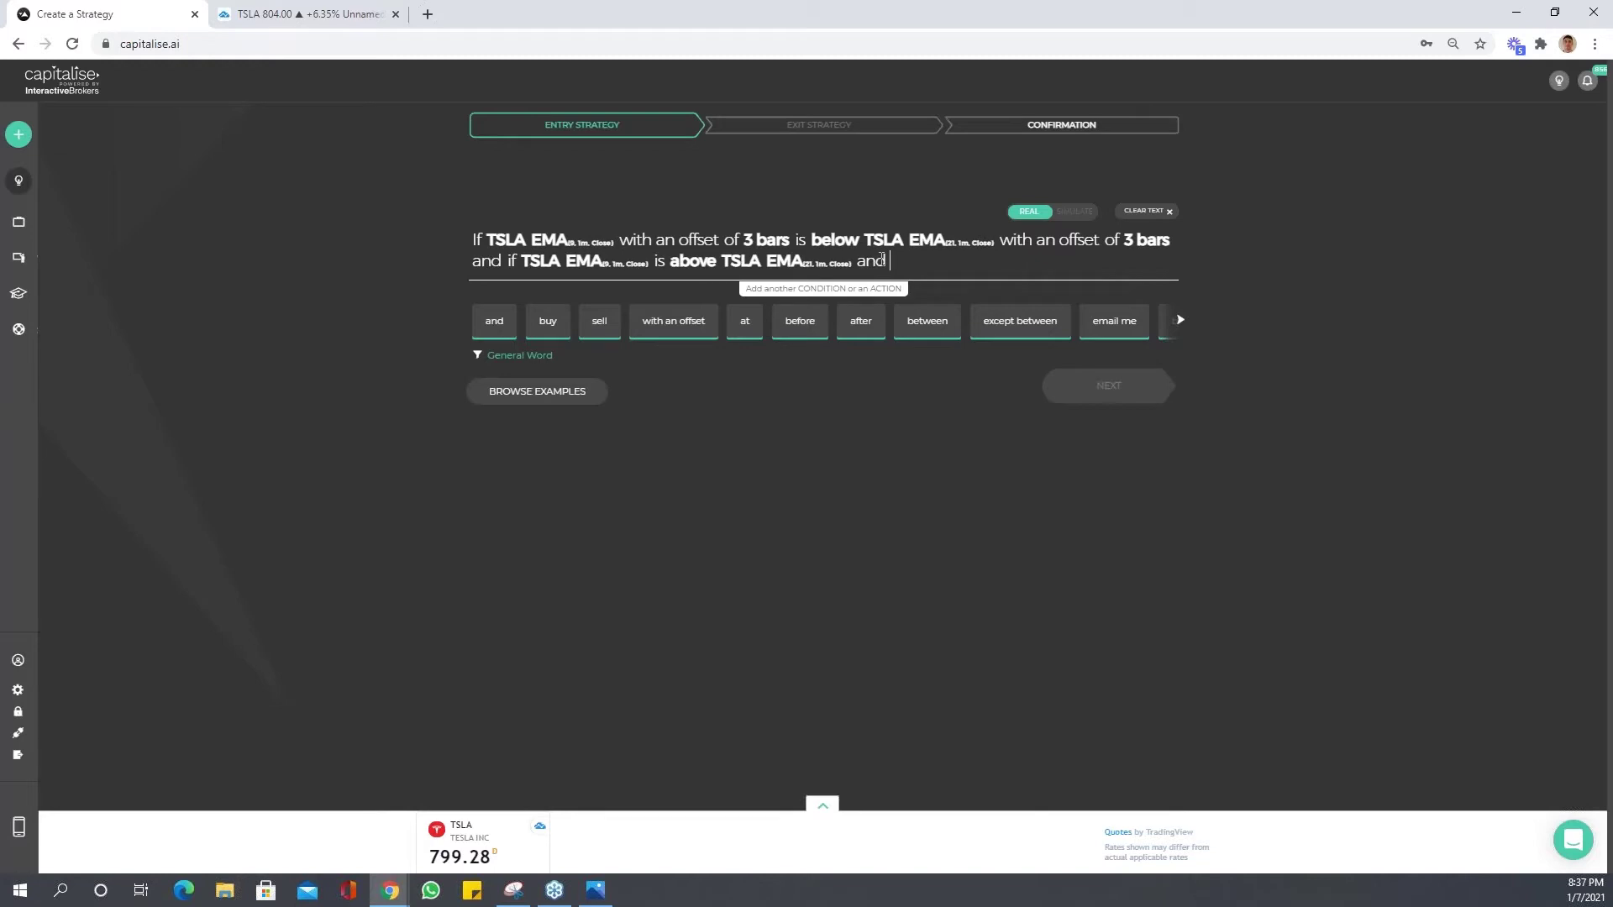
{"action": "type", "text": "if t"}
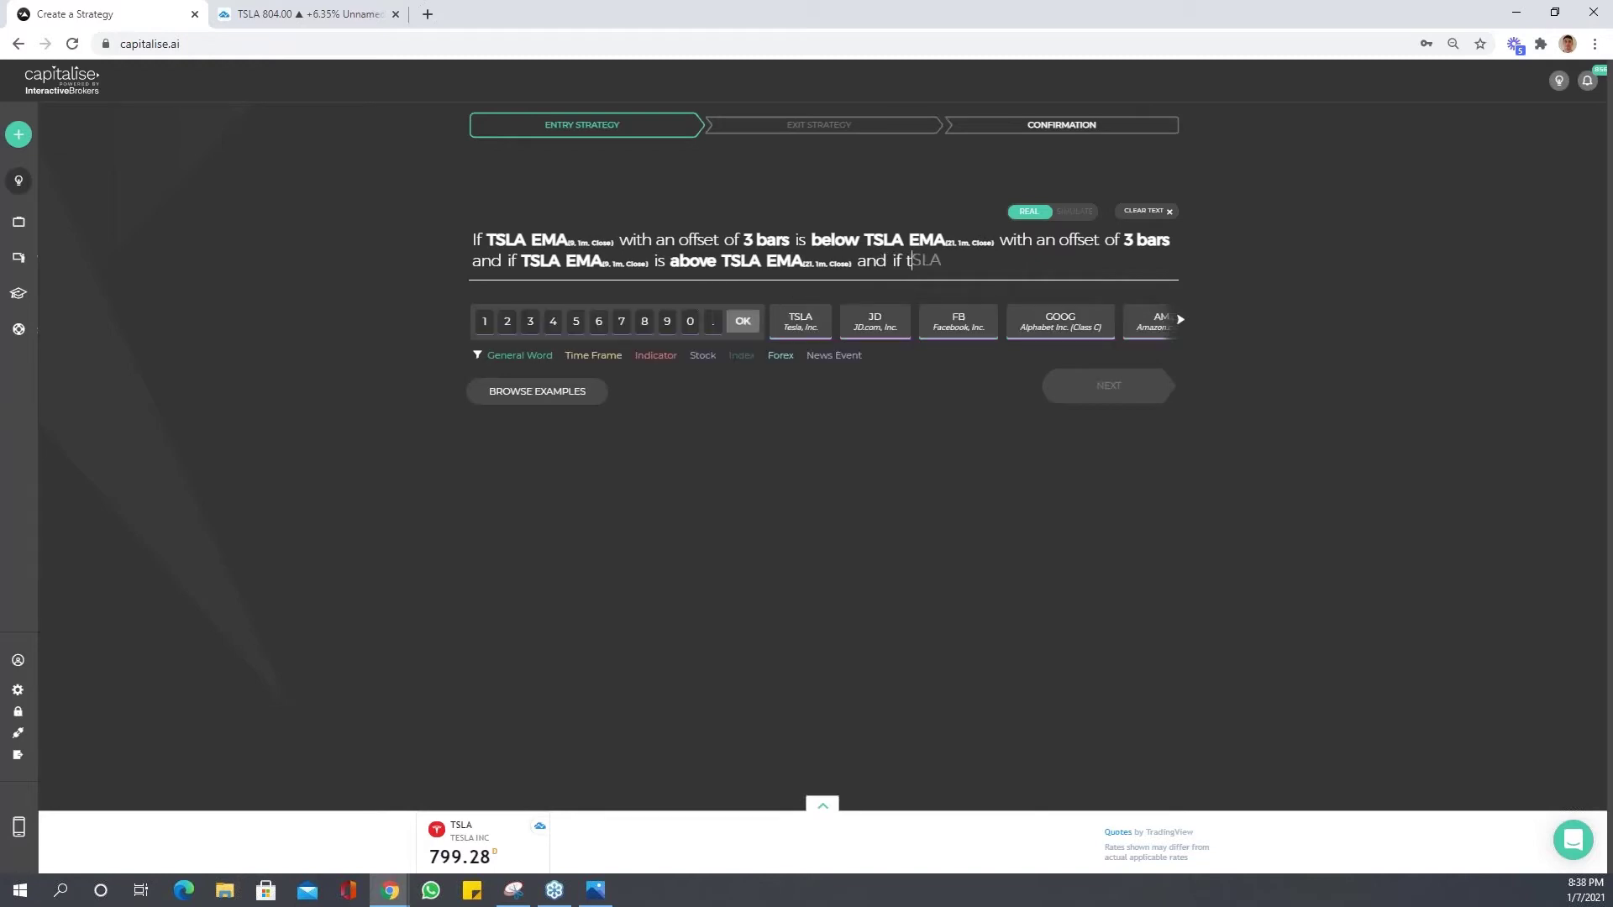
{"action": "type", "text": "slaema"}
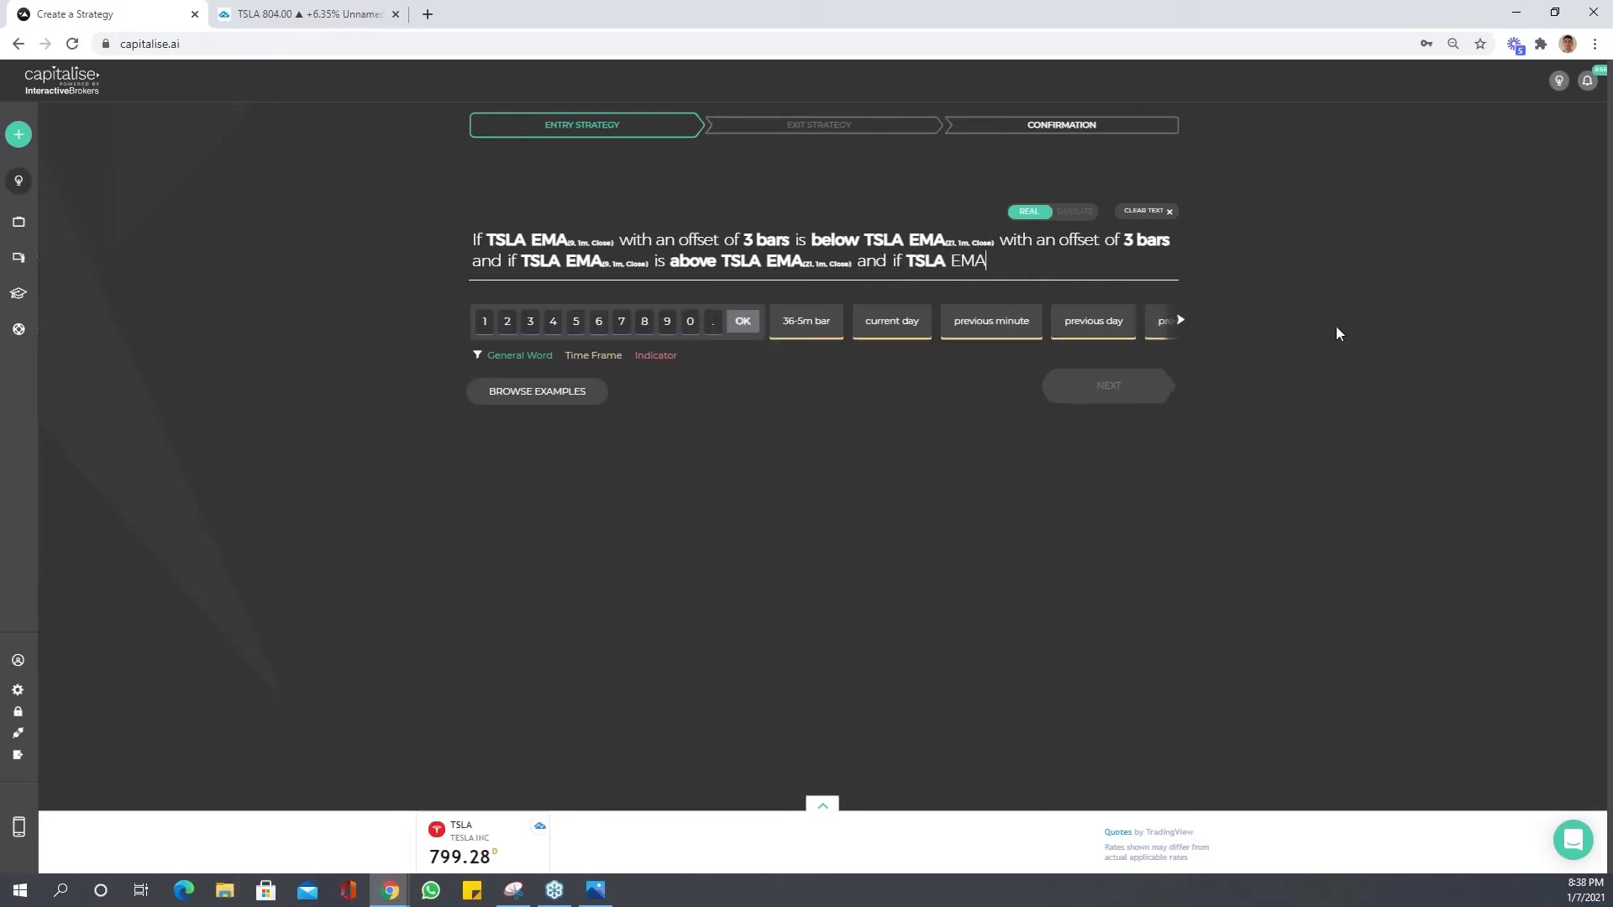
{"action": "left_click", "coordinate": [531, 329]}
{"action": "type", "text": "21"}
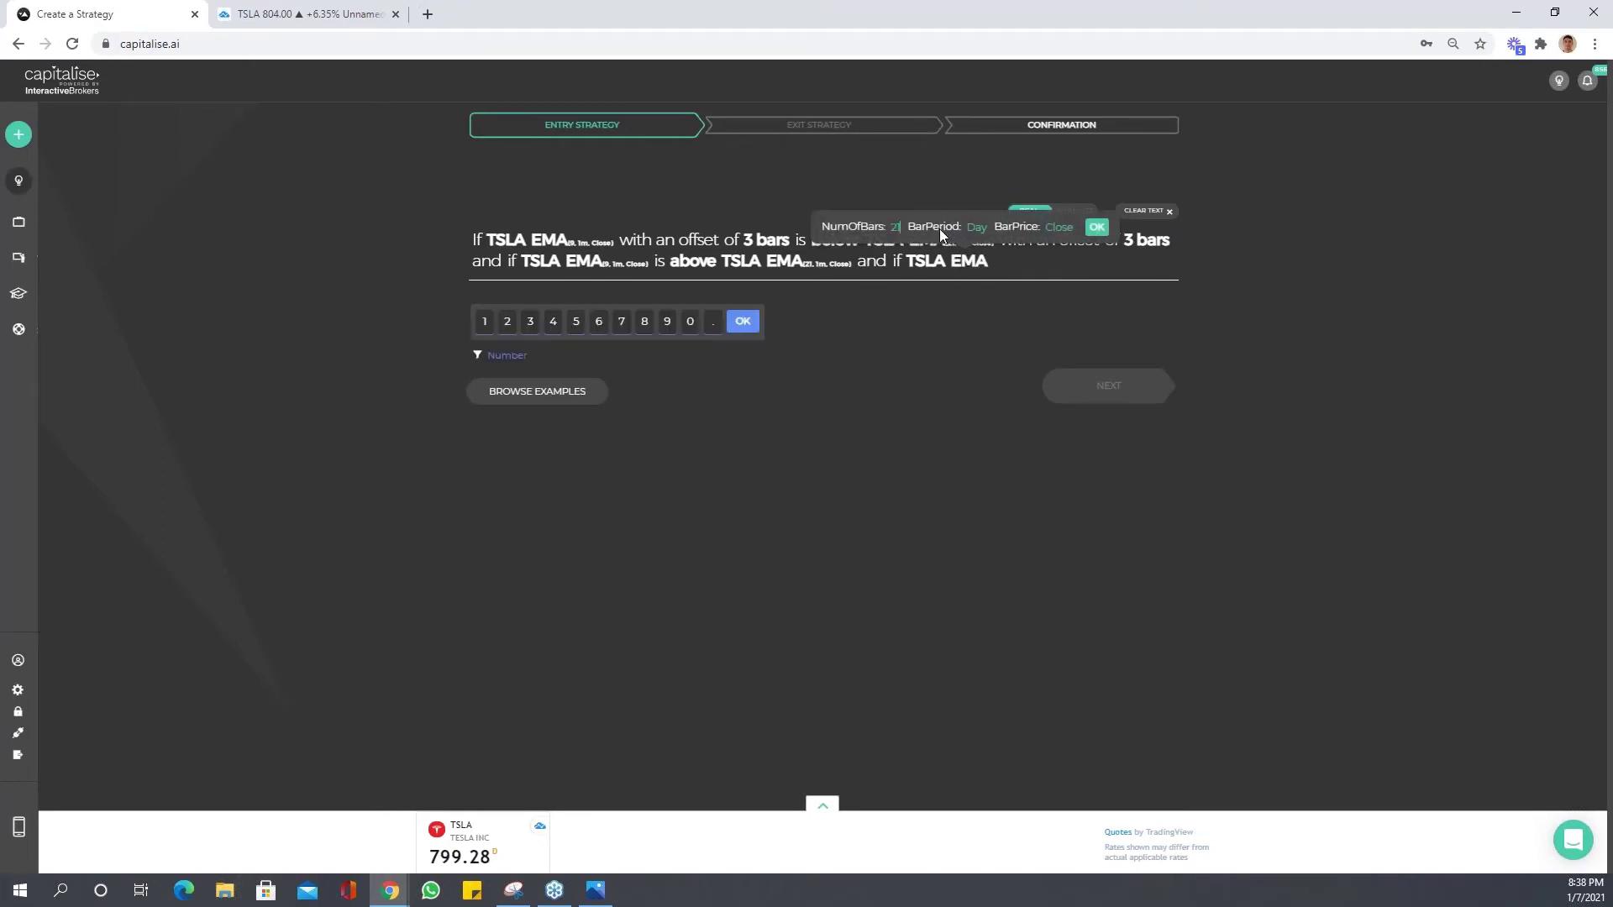
{"action": "left_click", "coordinate": [971, 227]}
{"action": "left_click", "coordinate": [492, 325]}
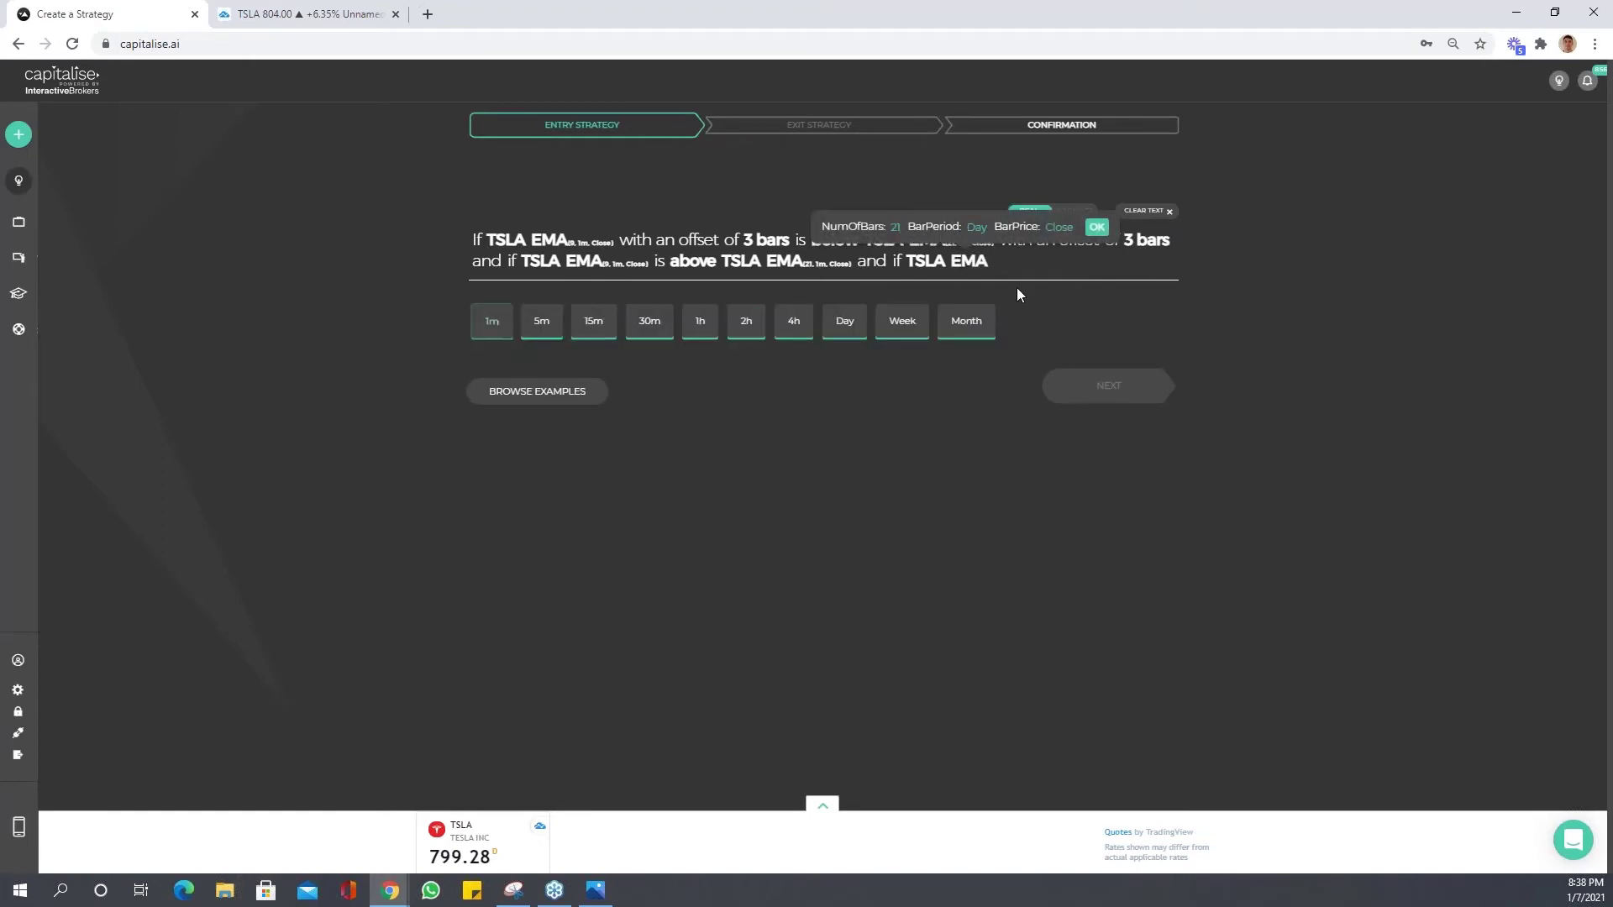
{"action": "left_click", "coordinate": [1097, 226]}
Compare it as 'is above' a TSLA EMA of 21 one-minute bars.
{"action": "type", "text": "is abo"}
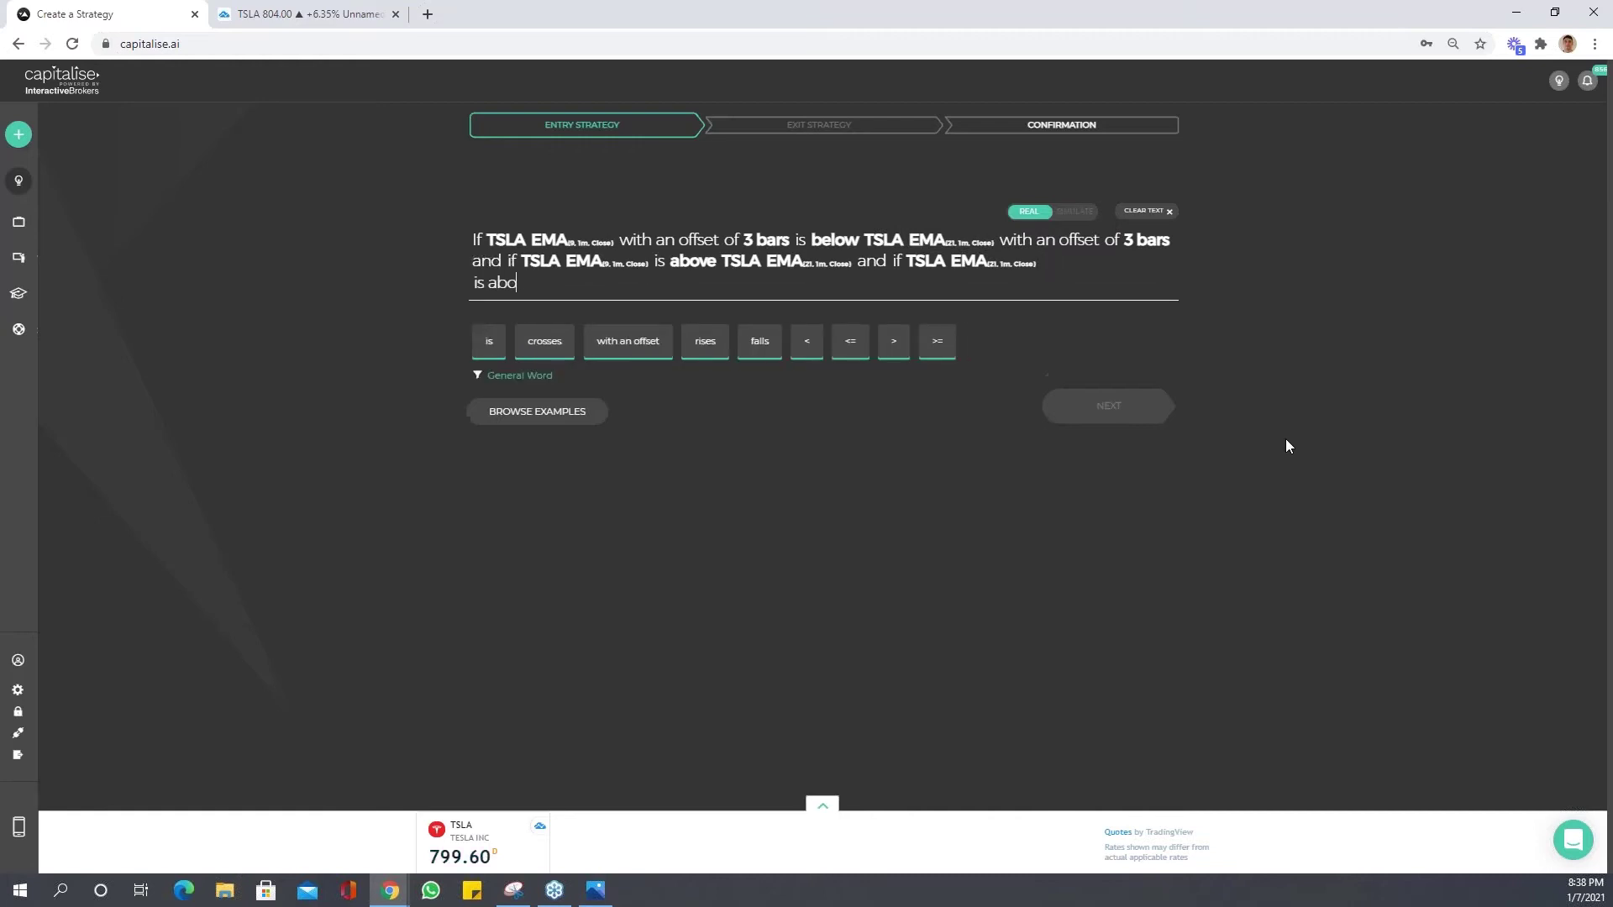
{"action": "type", "text": "ve tsla EMA"}
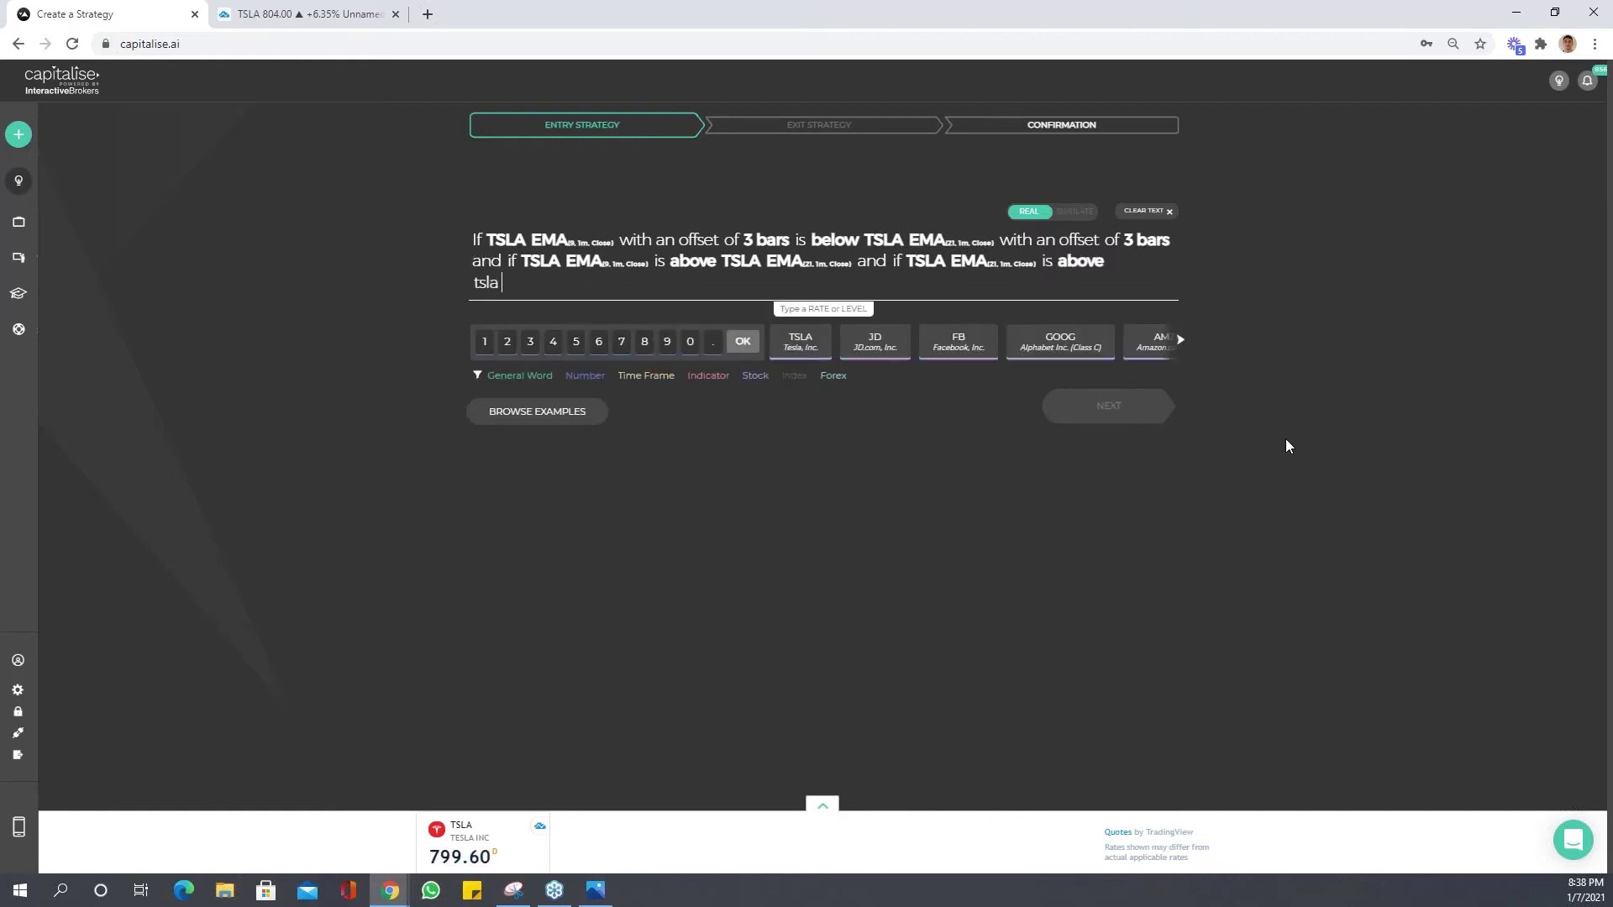
{"action": "left_click", "coordinate": [546, 340]}
{"action": "type", "text": "2"}
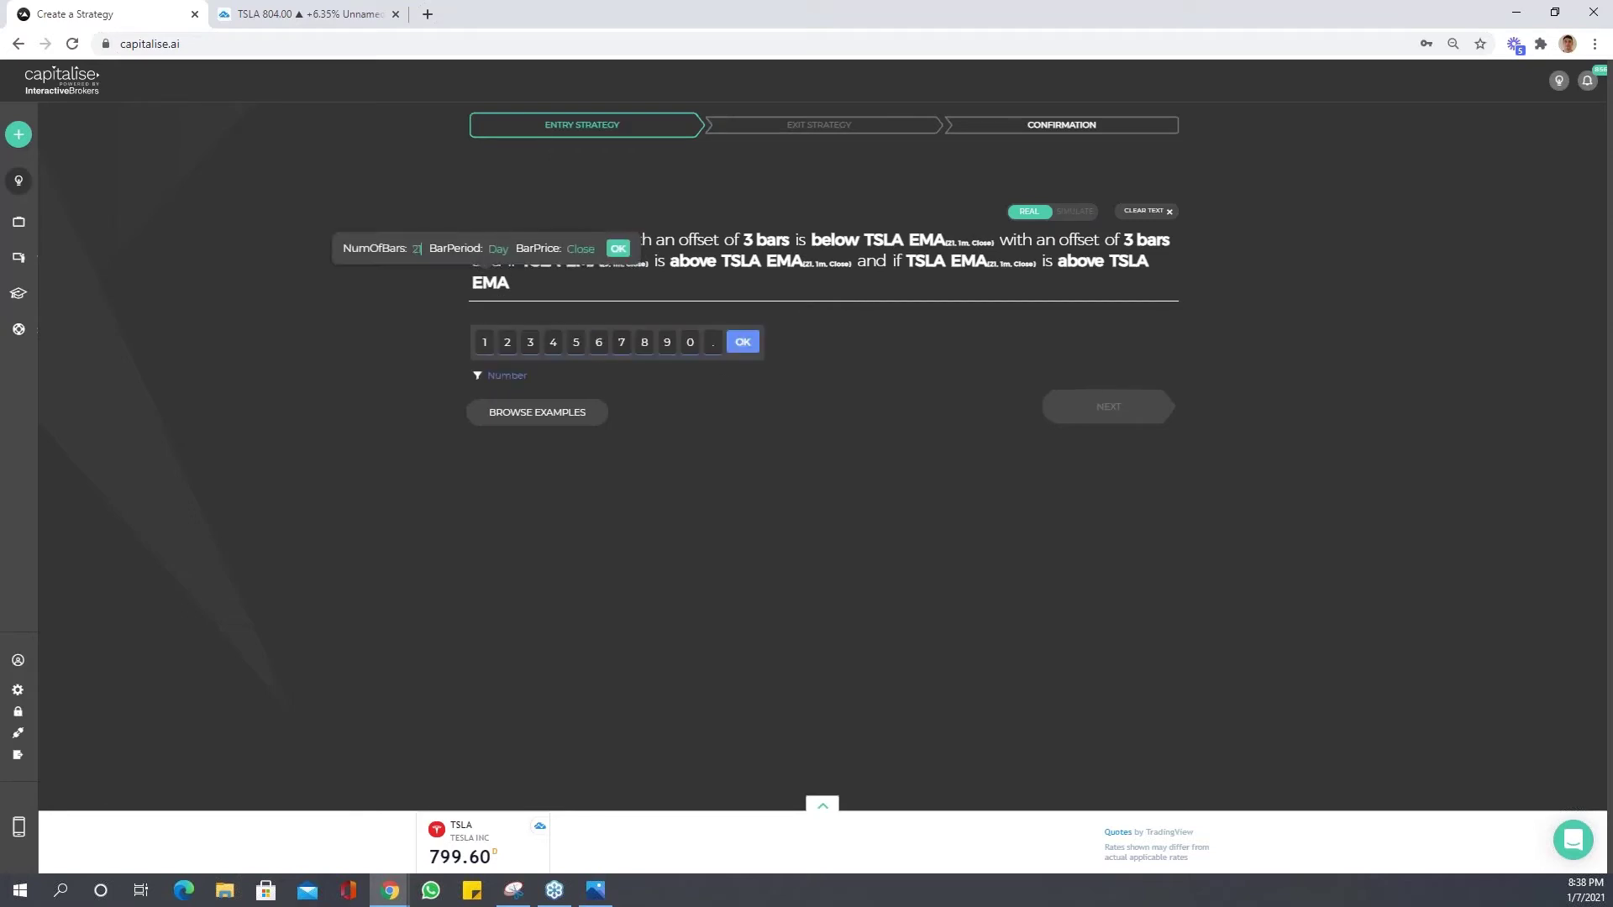
{"action": "left_click", "coordinate": [498, 249]}
{"action": "left_click", "coordinate": [496, 340]}
{"action": "left_click", "coordinate": [862, 428]}
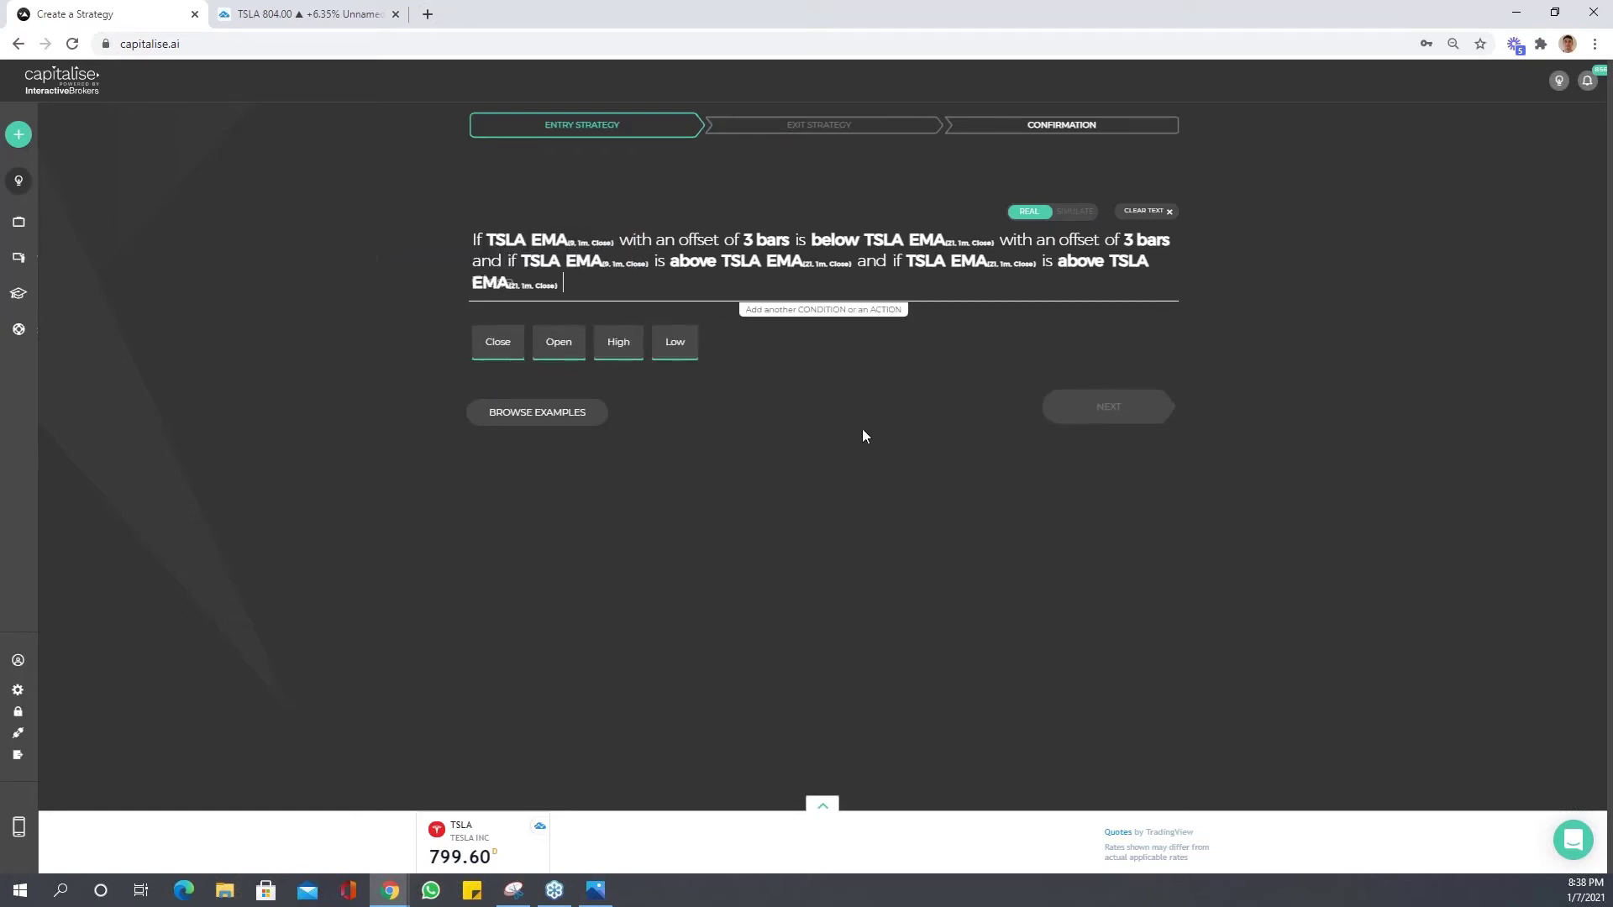
Finish with a 3-bar offset by at least 0.1%, then buy 10 TSLA.
{"action": "type", "text": "with a"}
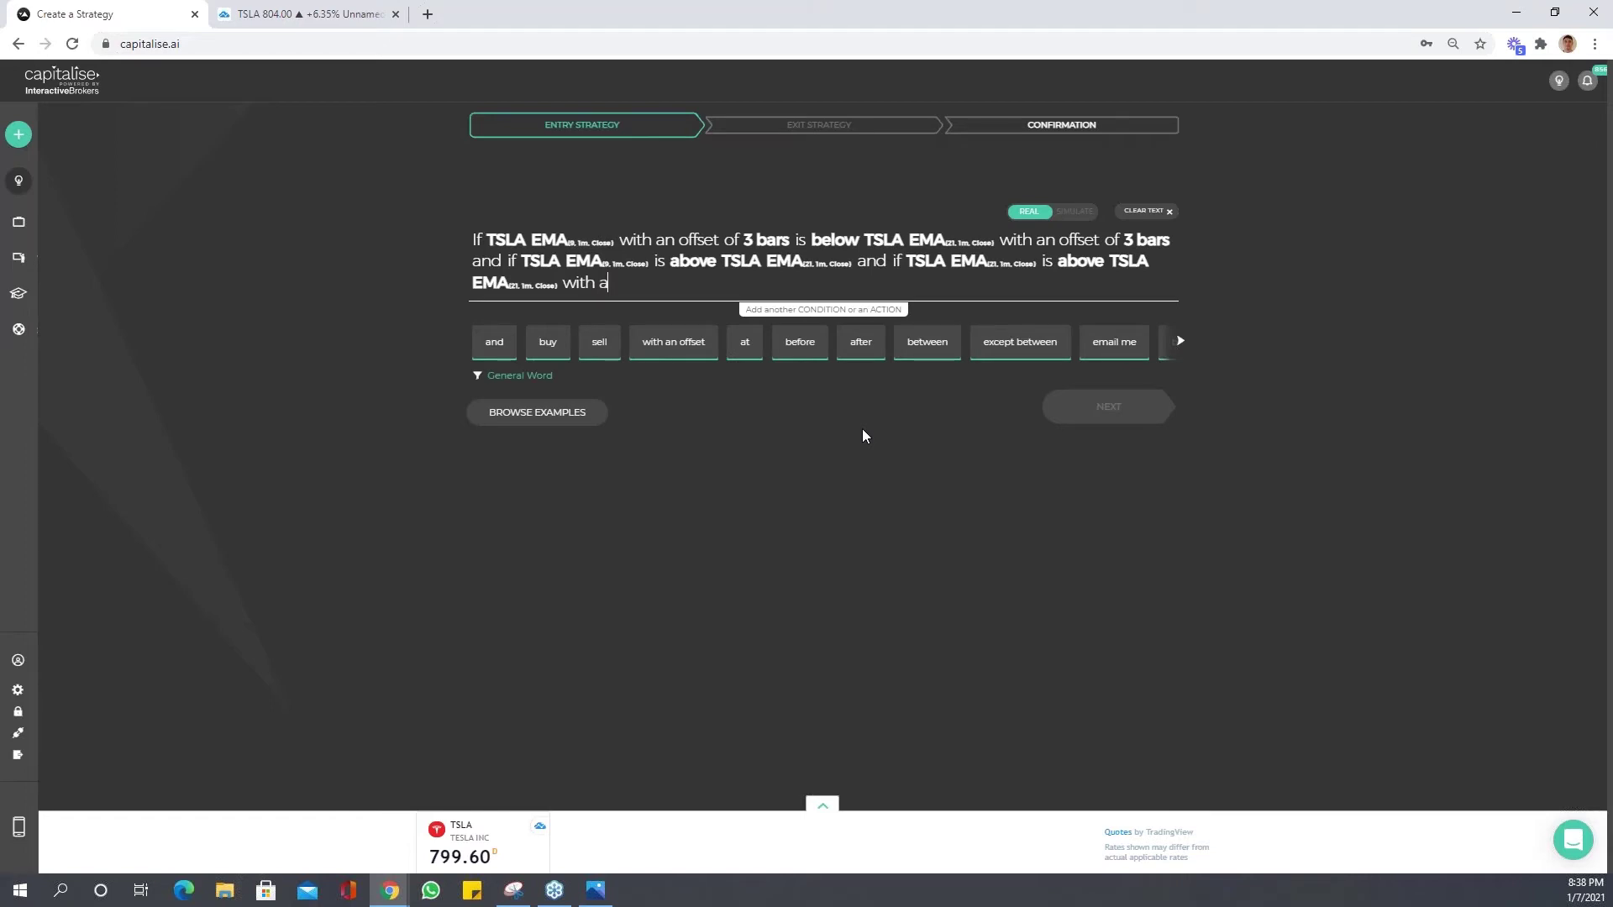
{"action": "type", "text": "n offset of 3 bars"}
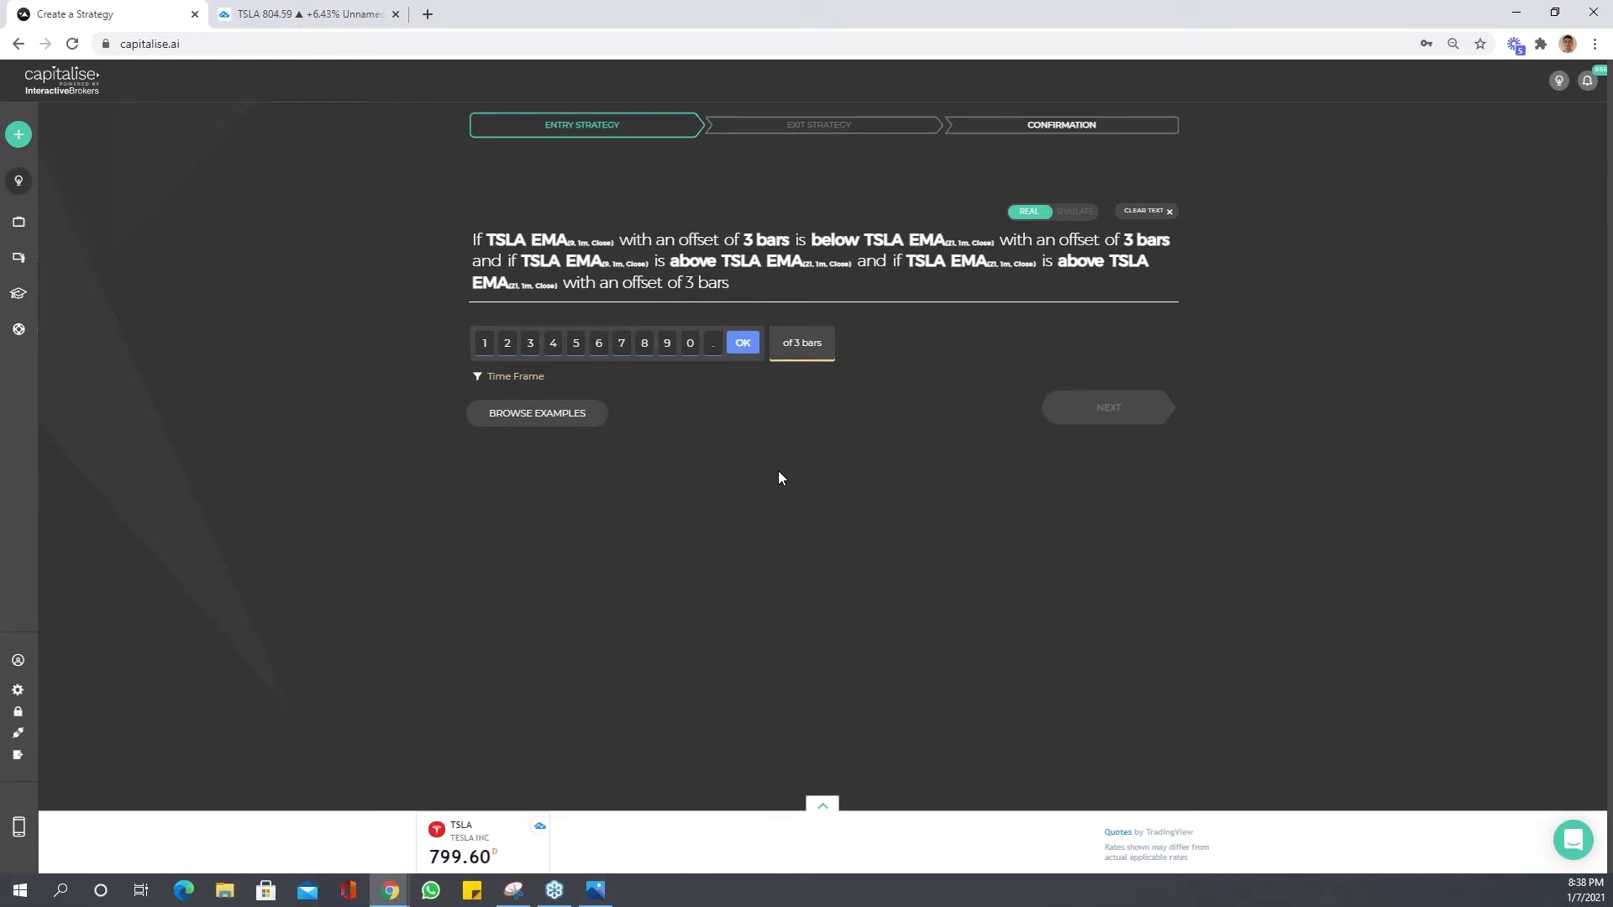
{"action": "type", "text": " by at"}
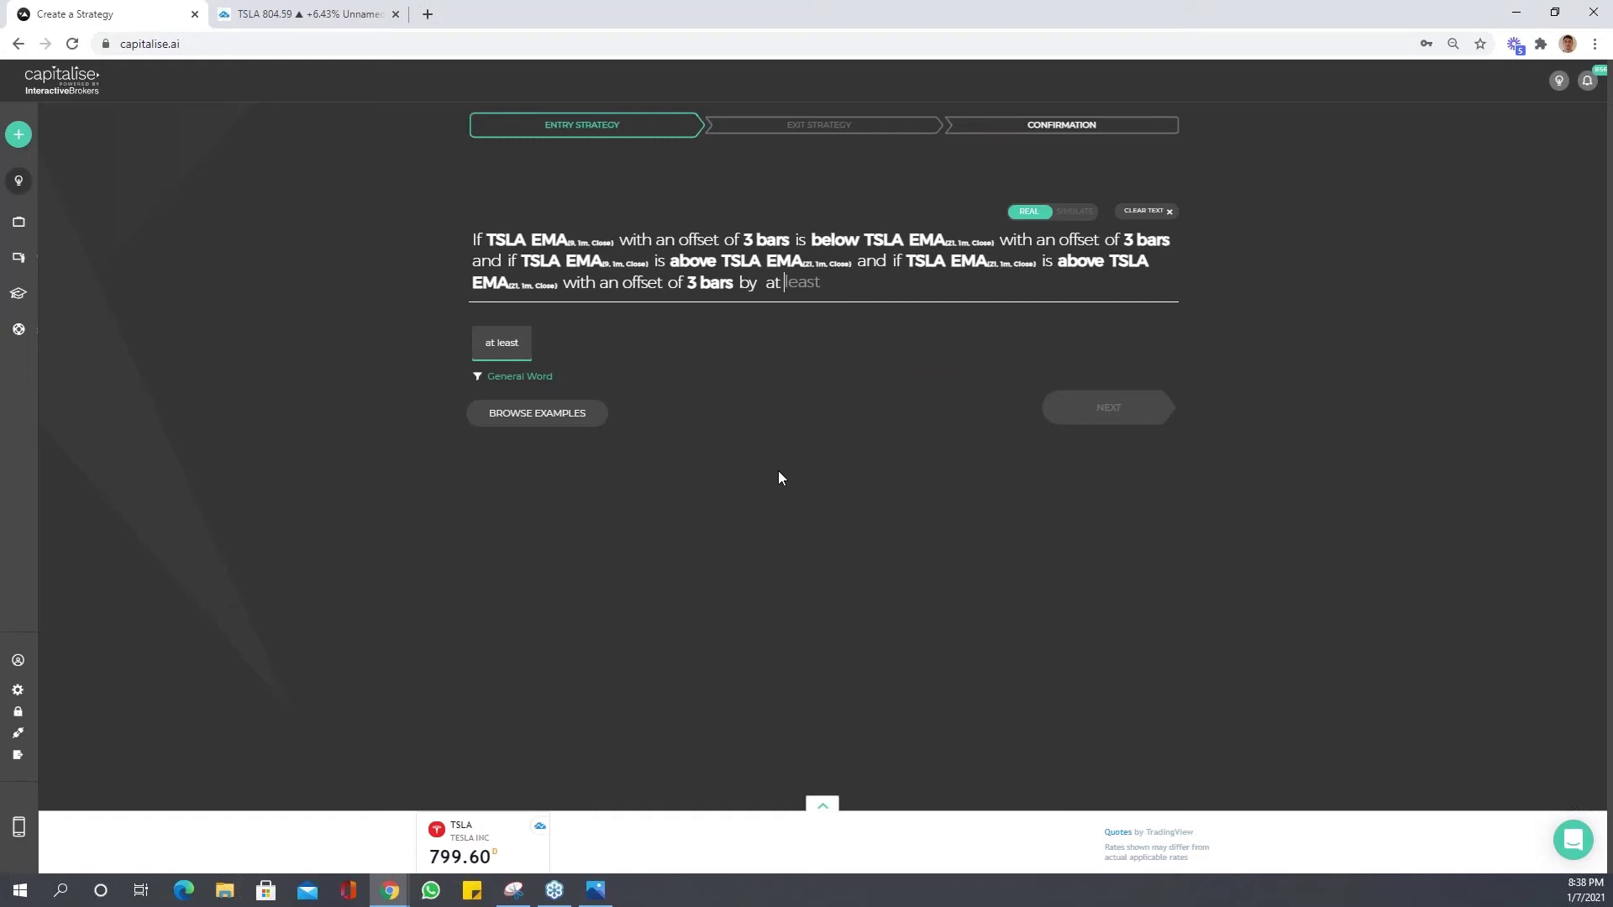
{"action": "key", "text": "Tab"}
{"action": "type", "text": "0.1%"}
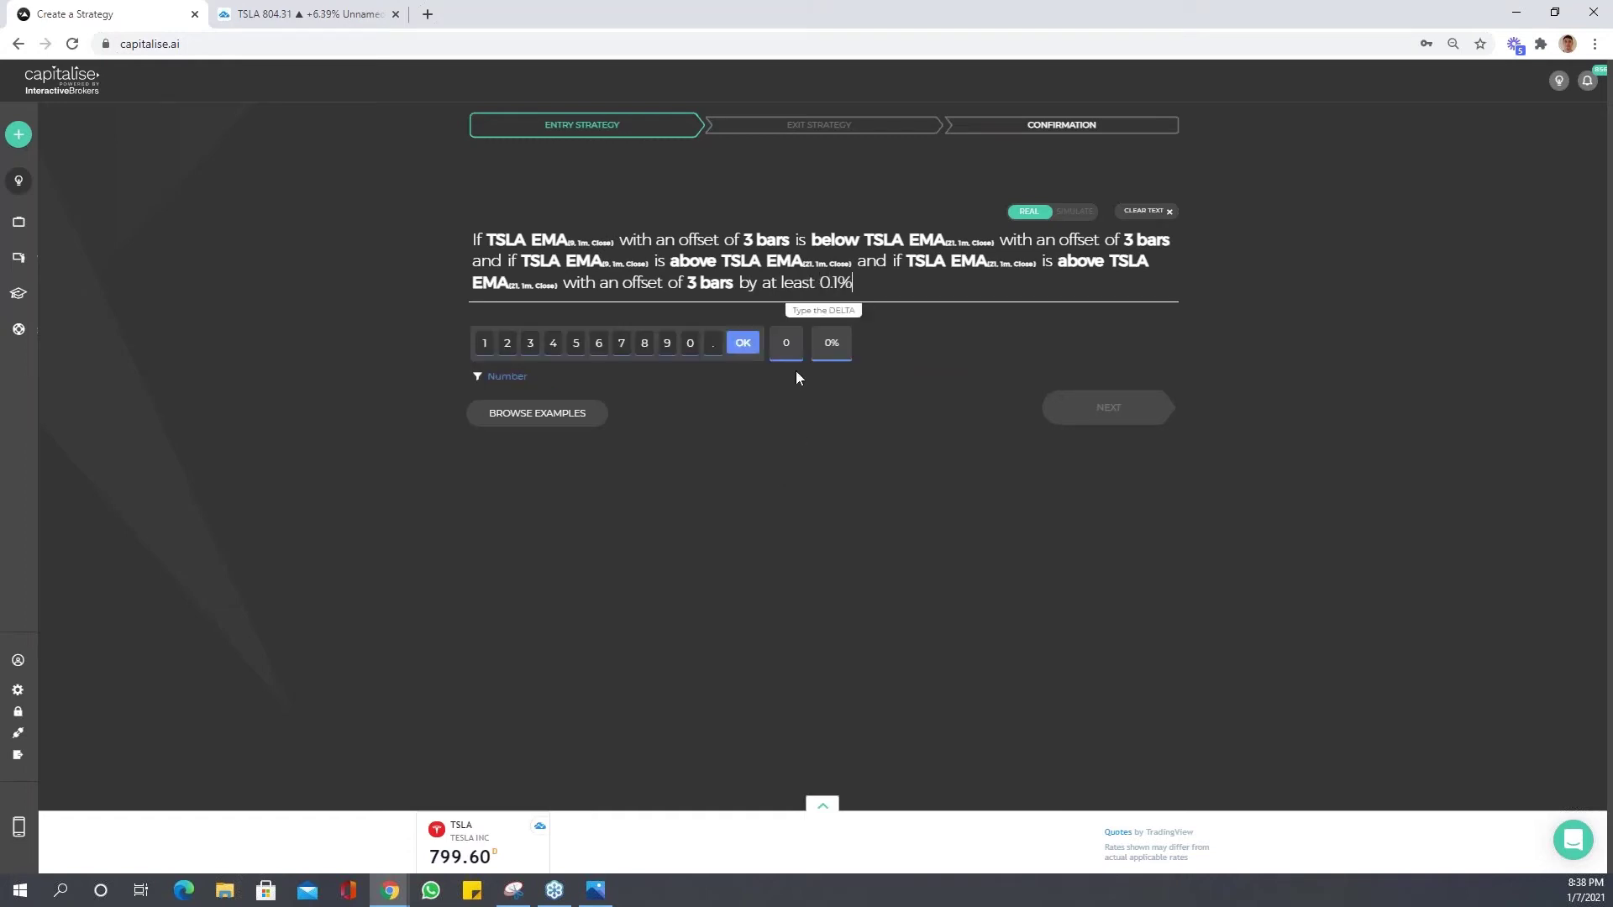
{"action": "key", "text": "Return"}
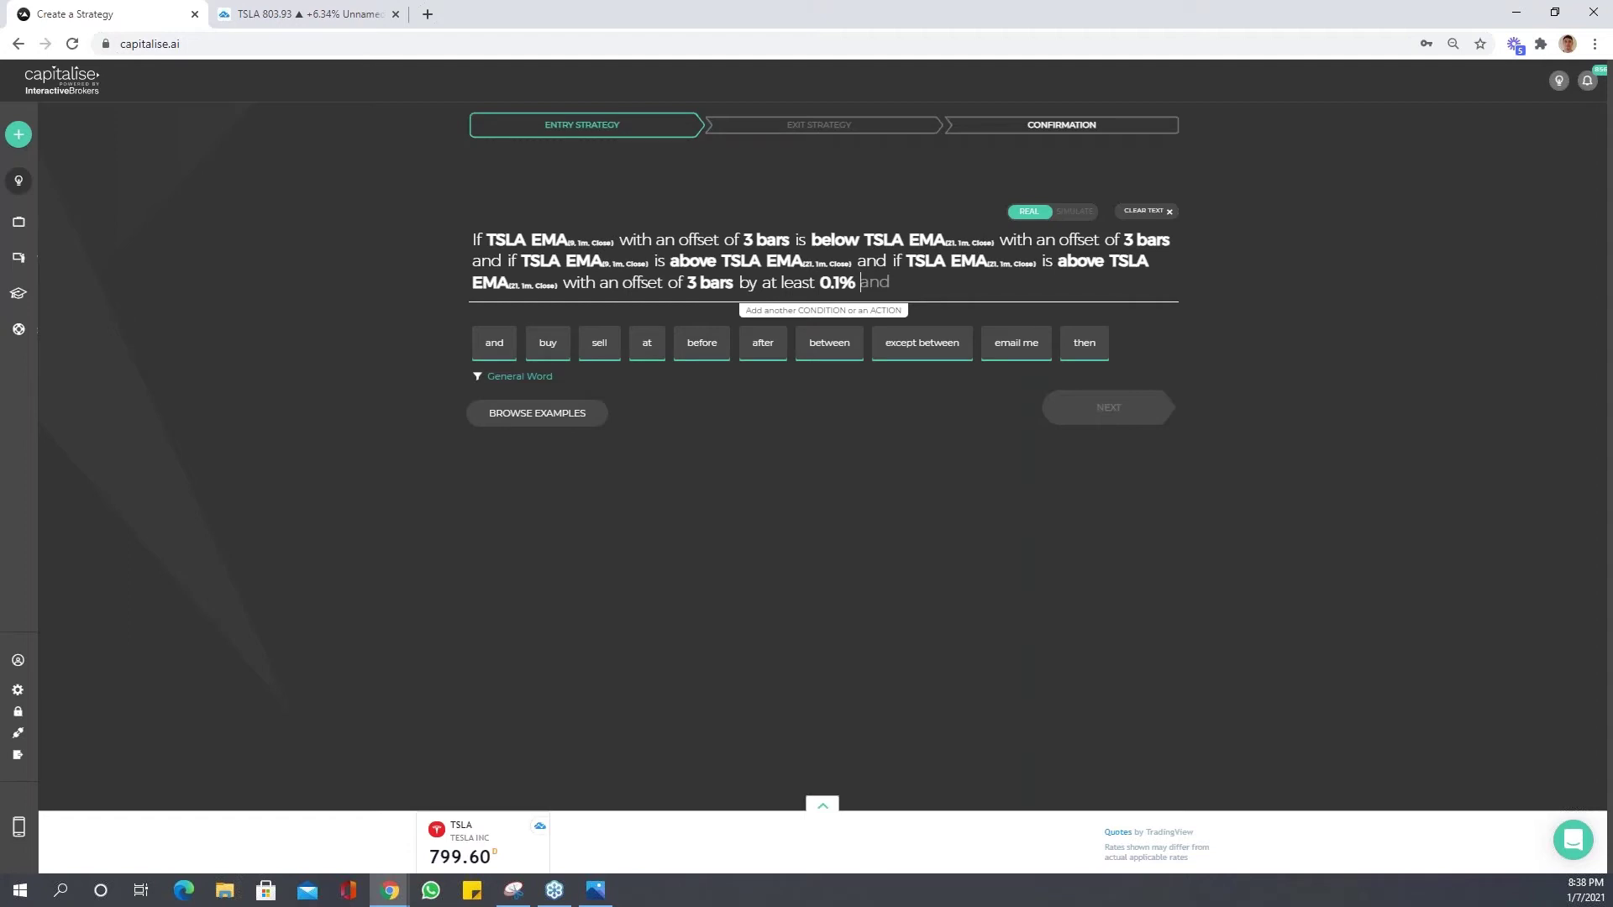
{"action": "type", "text": "then buy 10 tsla"}
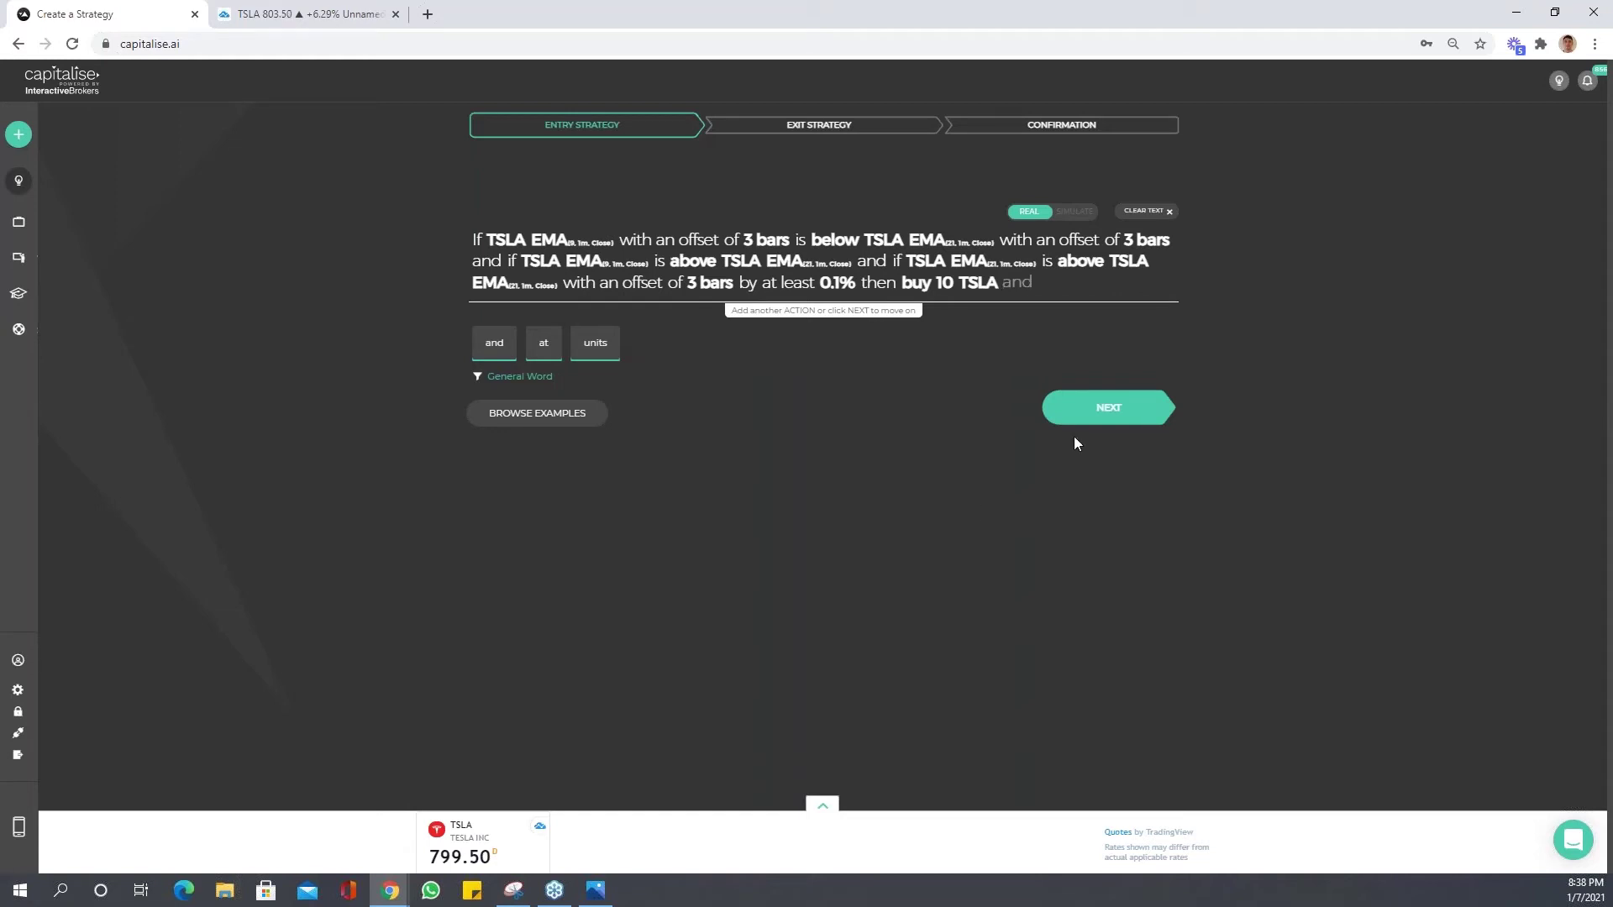
{"action": "left_click", "coordinate": [1046, 412]}
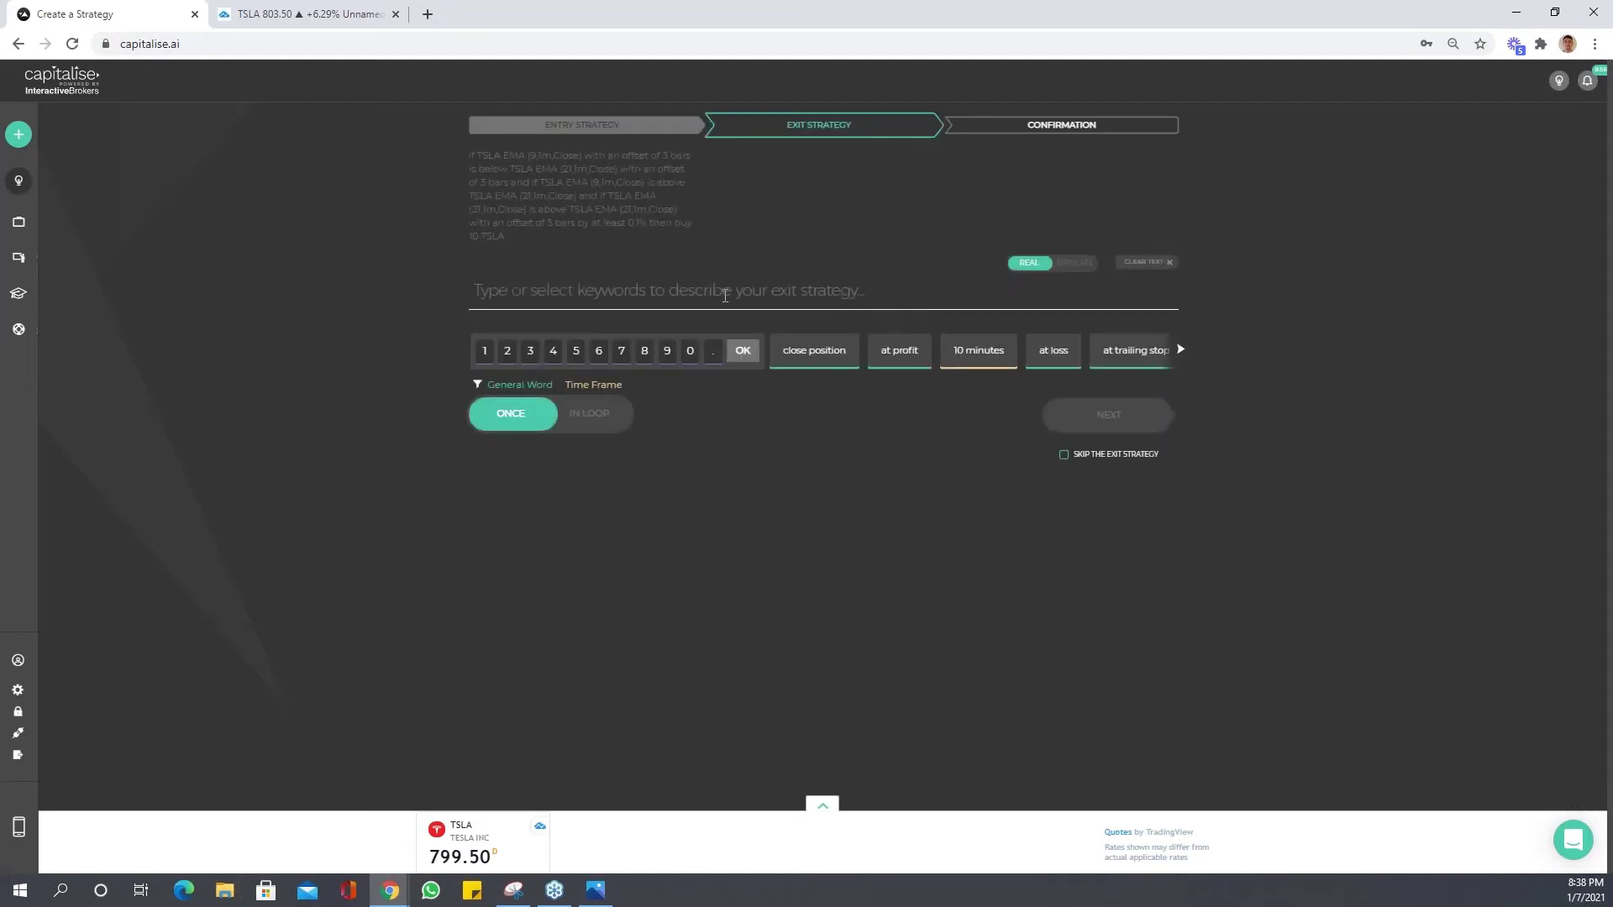
Write the exit rule as 'close position at trailing stop of 1%'.
{"action": "type", "text": "clos"}
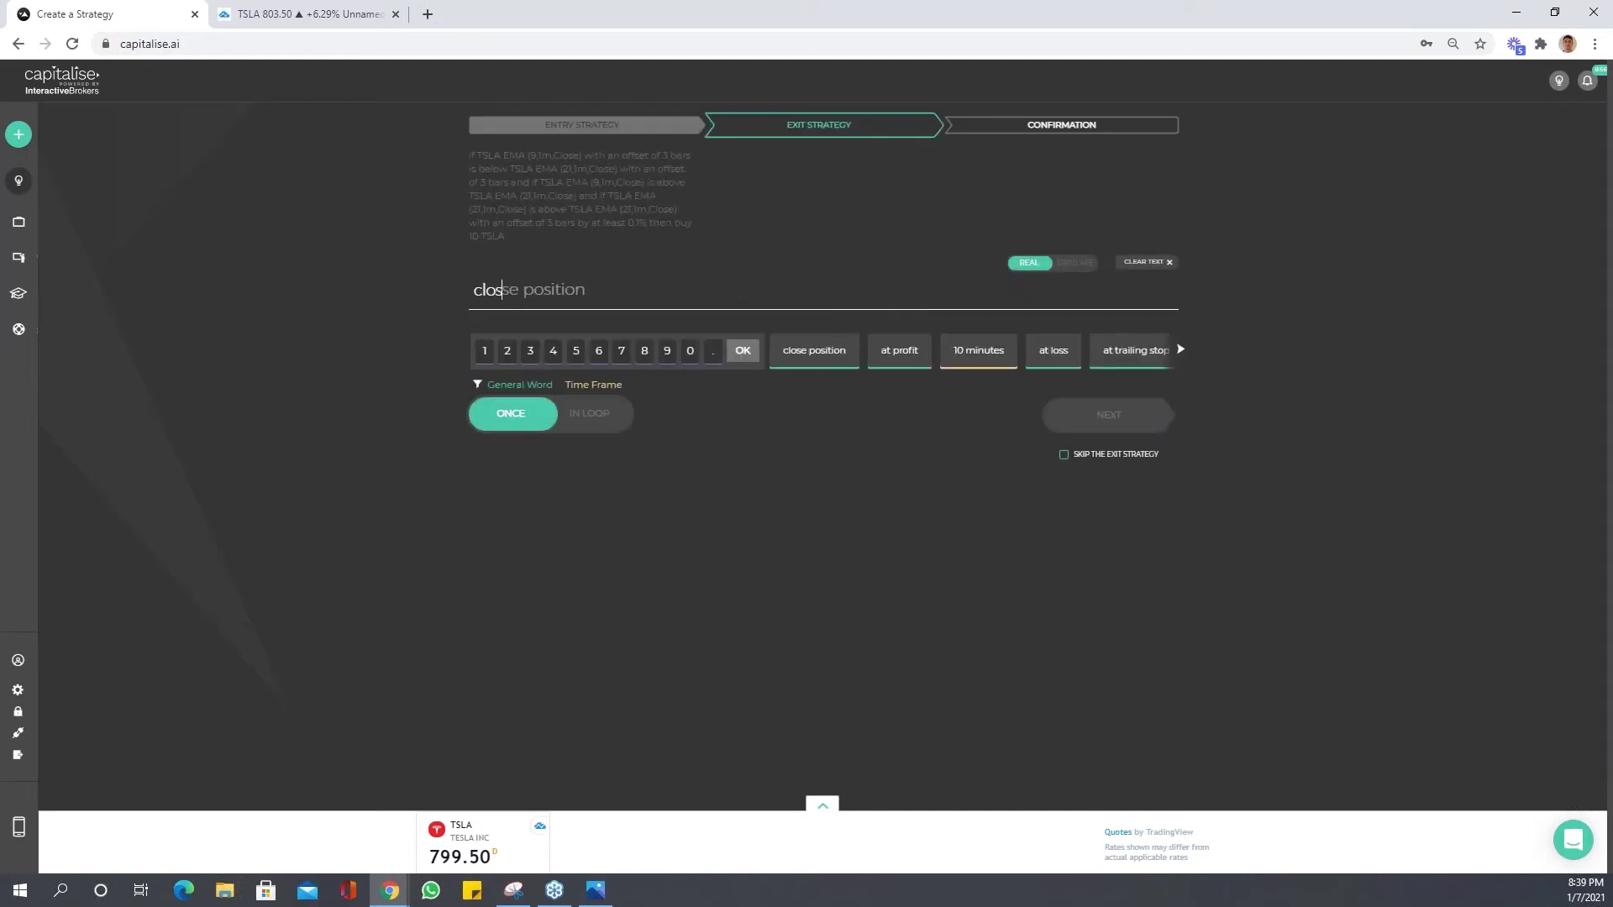
{"action": "key", "text": "Tab"}
{"action": "type", "text": "at 1%"}
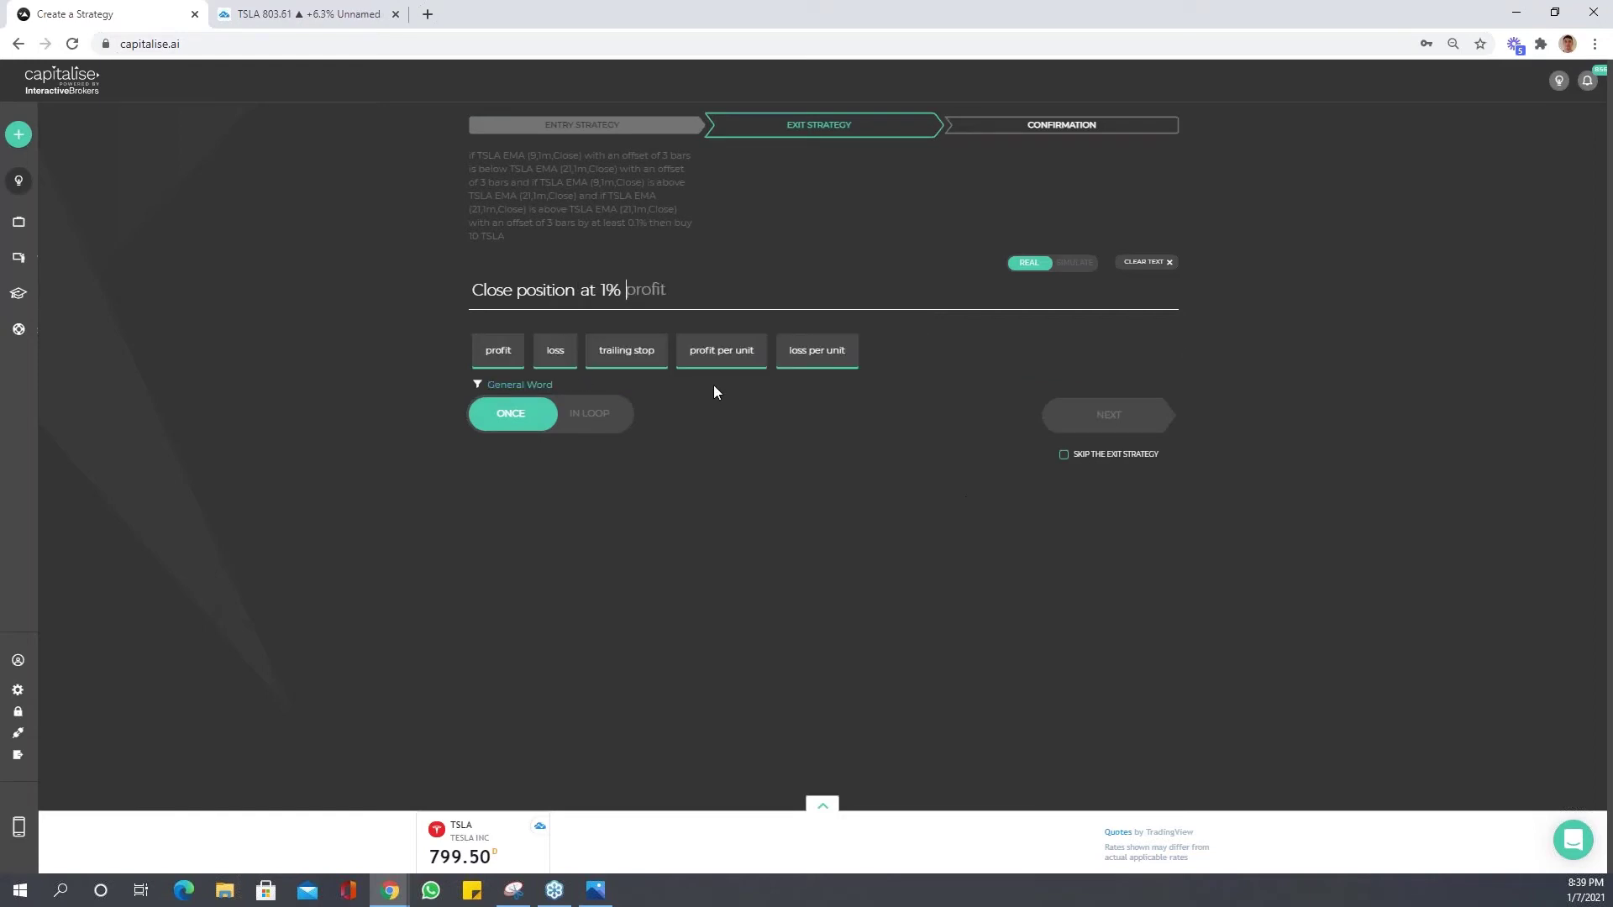
{"action": "key", "text": "BackSpace"}
{"action": "key", "text": "BackSpace"}
{"action": "key", "text": "BackSpace"}
{"action": "type", "text": "traili"}
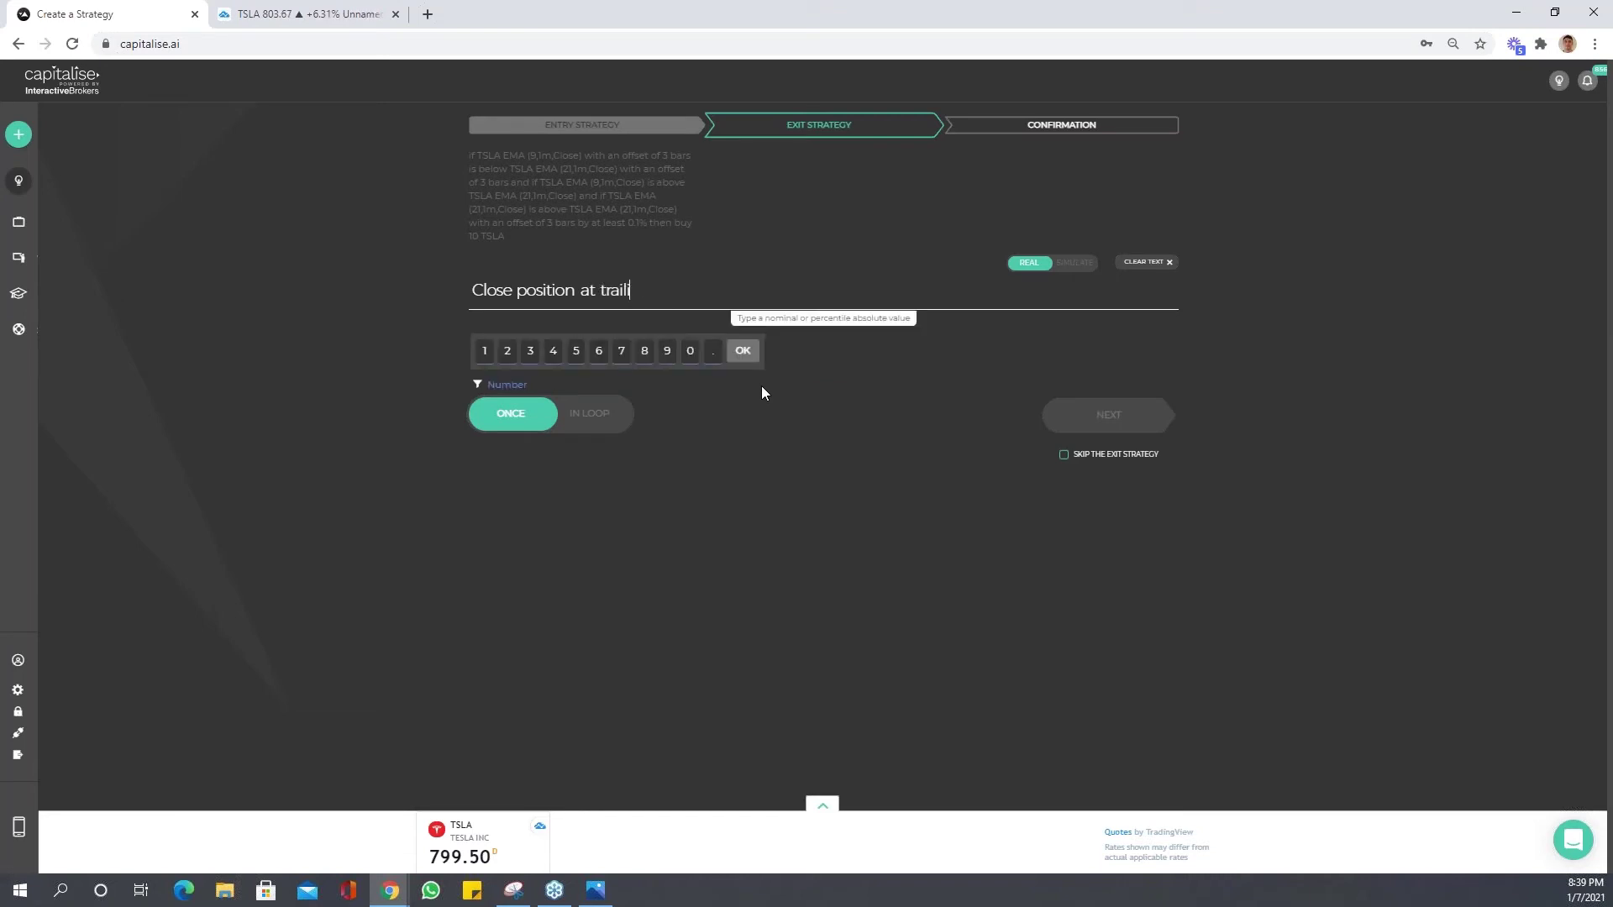
{"action": "type", "text": "ng stop of 1%"}
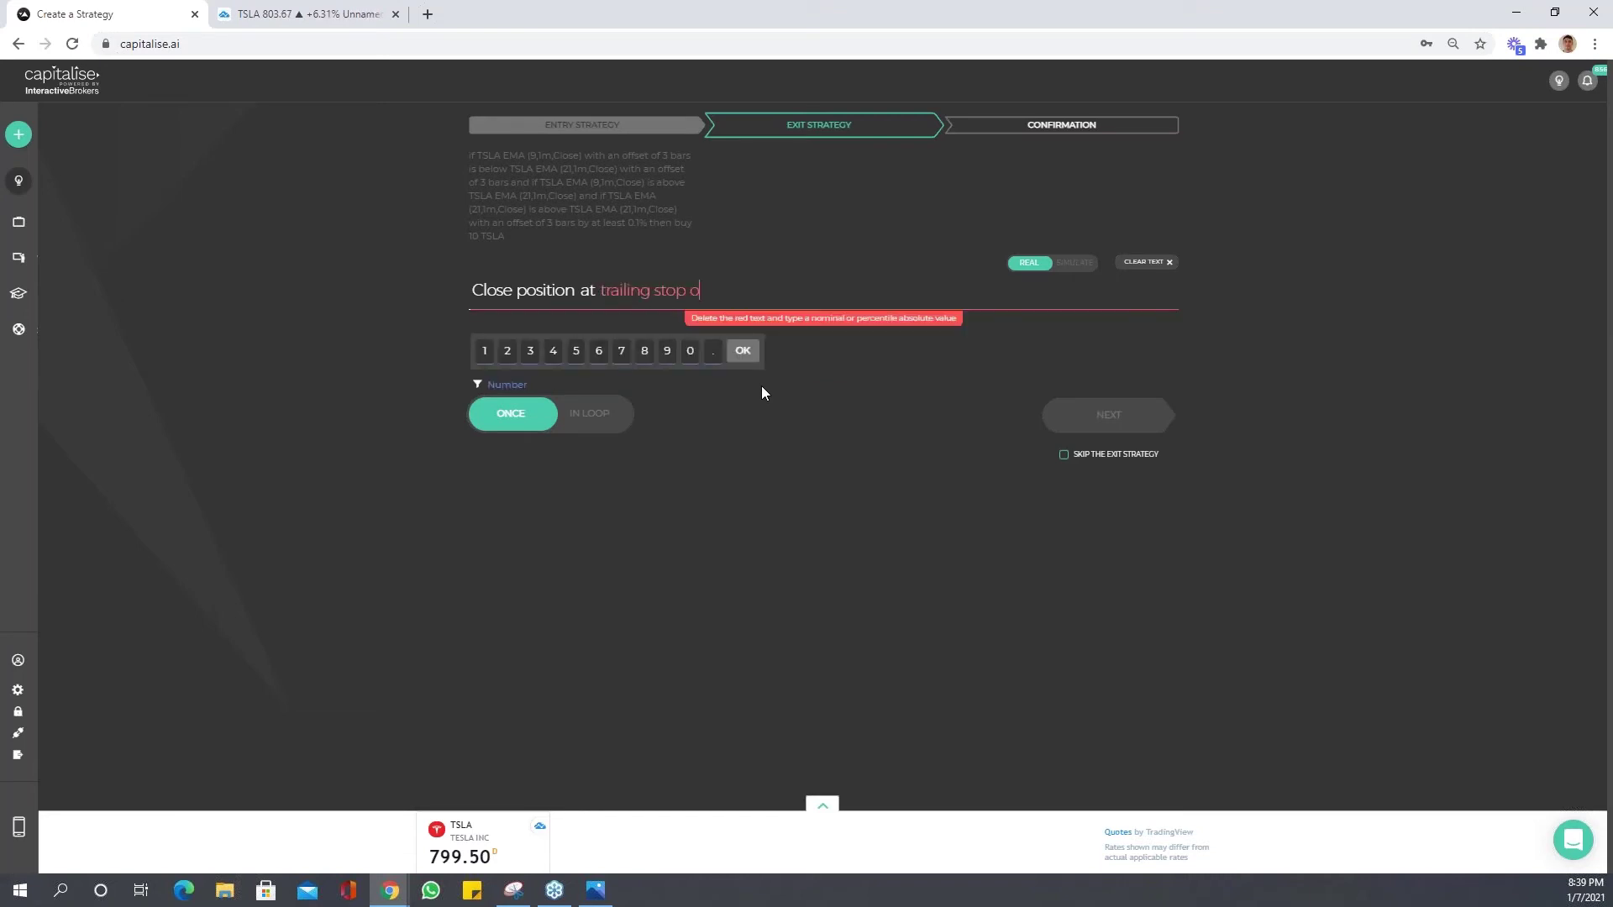
{"action": "key", "text": "BackSpace"}
{"action": "key", "text": "BackSpace"}
{"action": "key", "text": "BackSpace"}
{"action": "key", "text": "BackSpace"}
{"action": "key", "text": "BackSpace"}
{"action": "key", "text": "BackSpace"}
{"action": "key", "text": "BackSpace"}
{"action": "key", "text": "BackSpace"}
{"action": "key", "text": "BackSpace"}
{"action": "key", "text": "BackSpace"}
{"action": "key", "text": "BackSpace"}
{"action": "key", "text": "BackSpace"}
{"action": "key", "text": "BackSpace"}
{"action": "key", "text": "BackSpace"}
{"action": "key", "text": "BackSpace"}
{"action": "key", "text": "BackSpace"}
{"action": "key", "text": "BackSpace"}
{"action": "key", "text": "BackSpace"}
{"action": "key", "text": "BackSpace"}
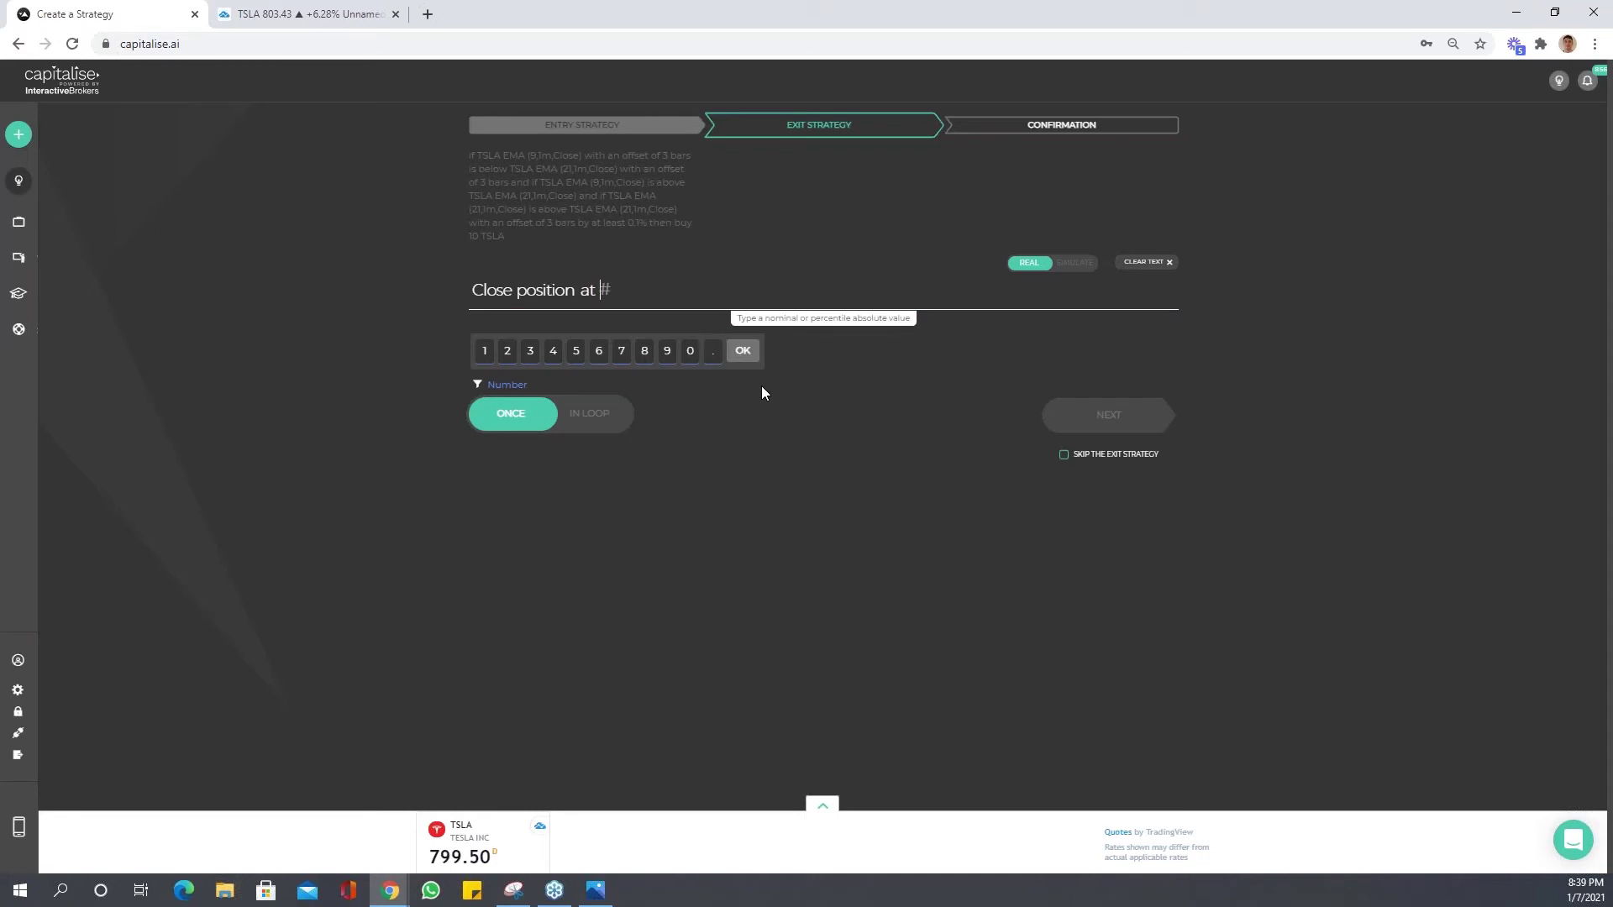
{"action": "key", "text": "BackSpace"}
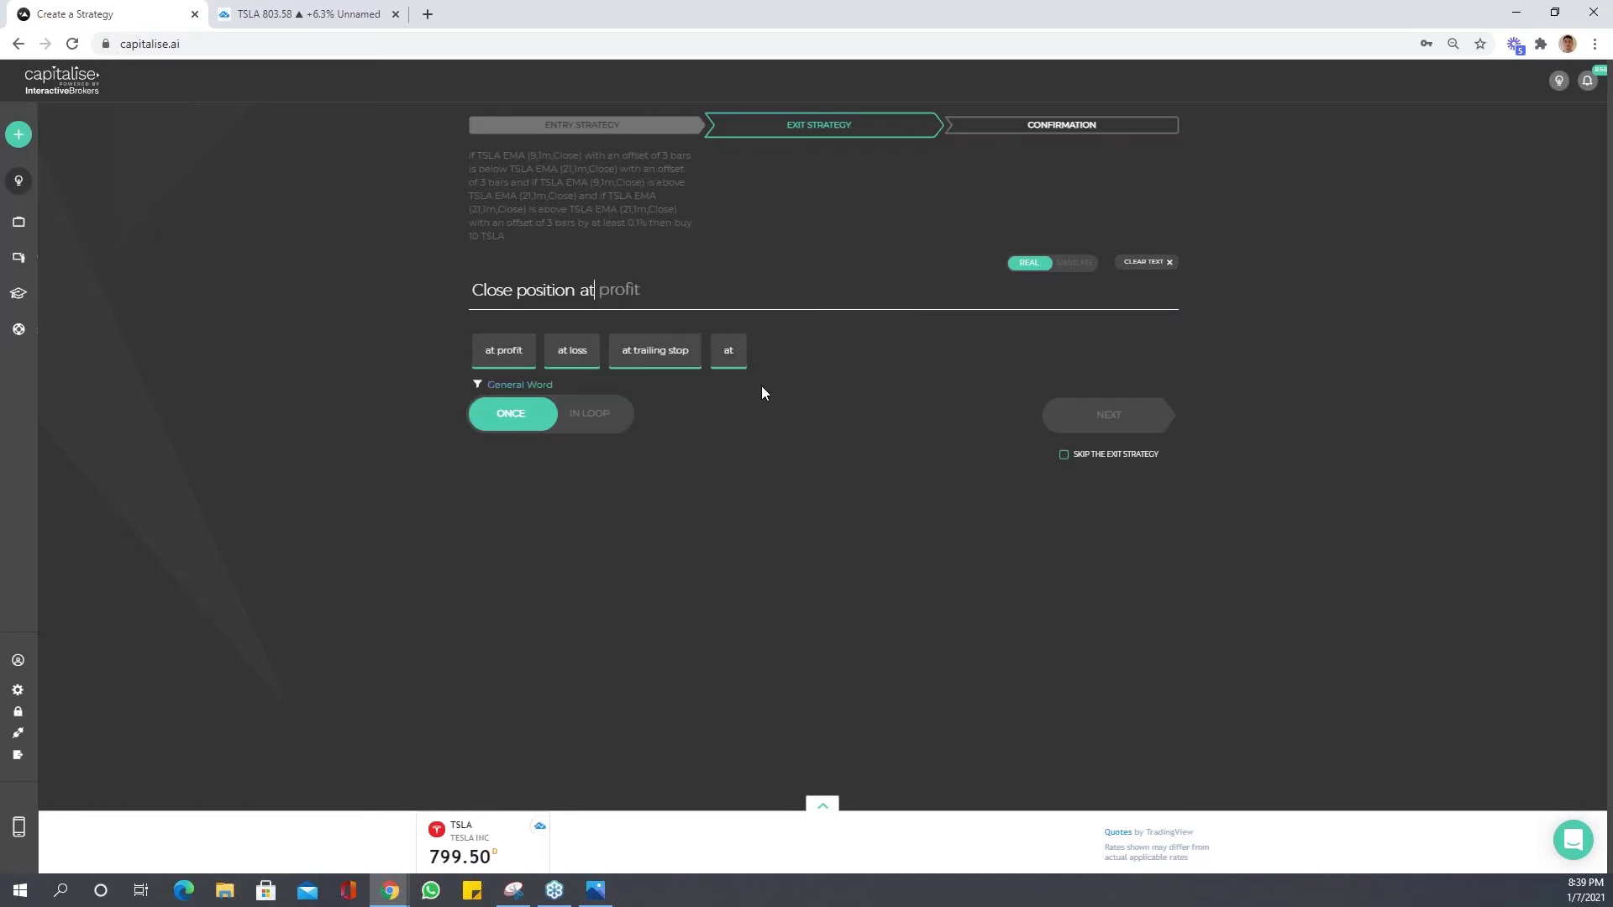
{"action": "key", "text": "Return"}
{"action": "type", "text": "of 1%"}
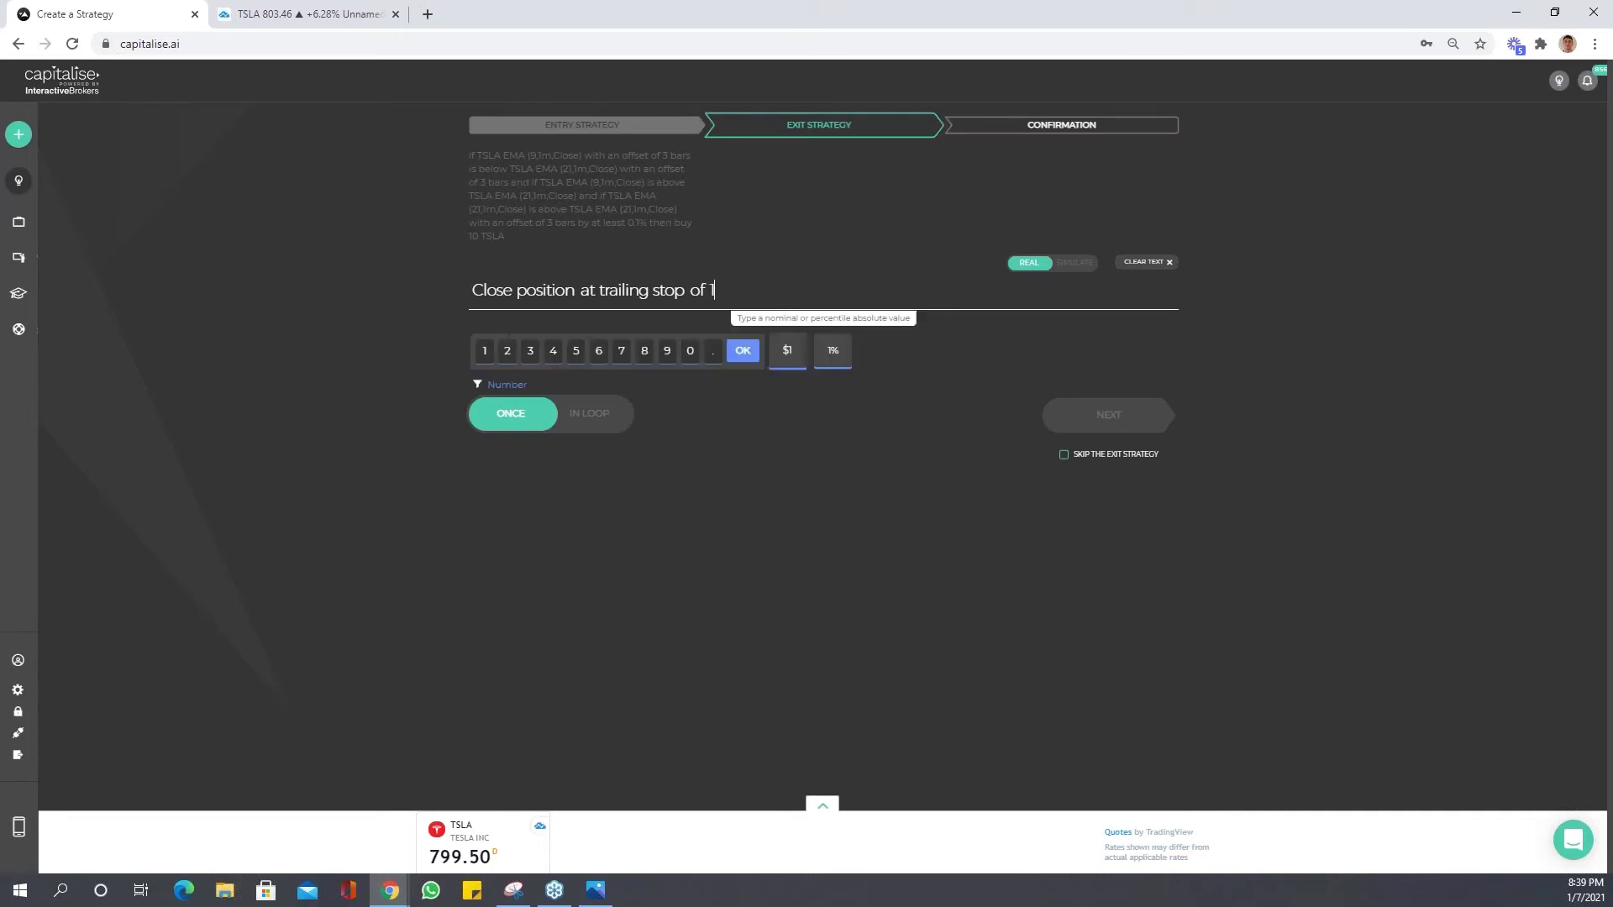
{"action": "left_click", "coordinate": [788, 350]}
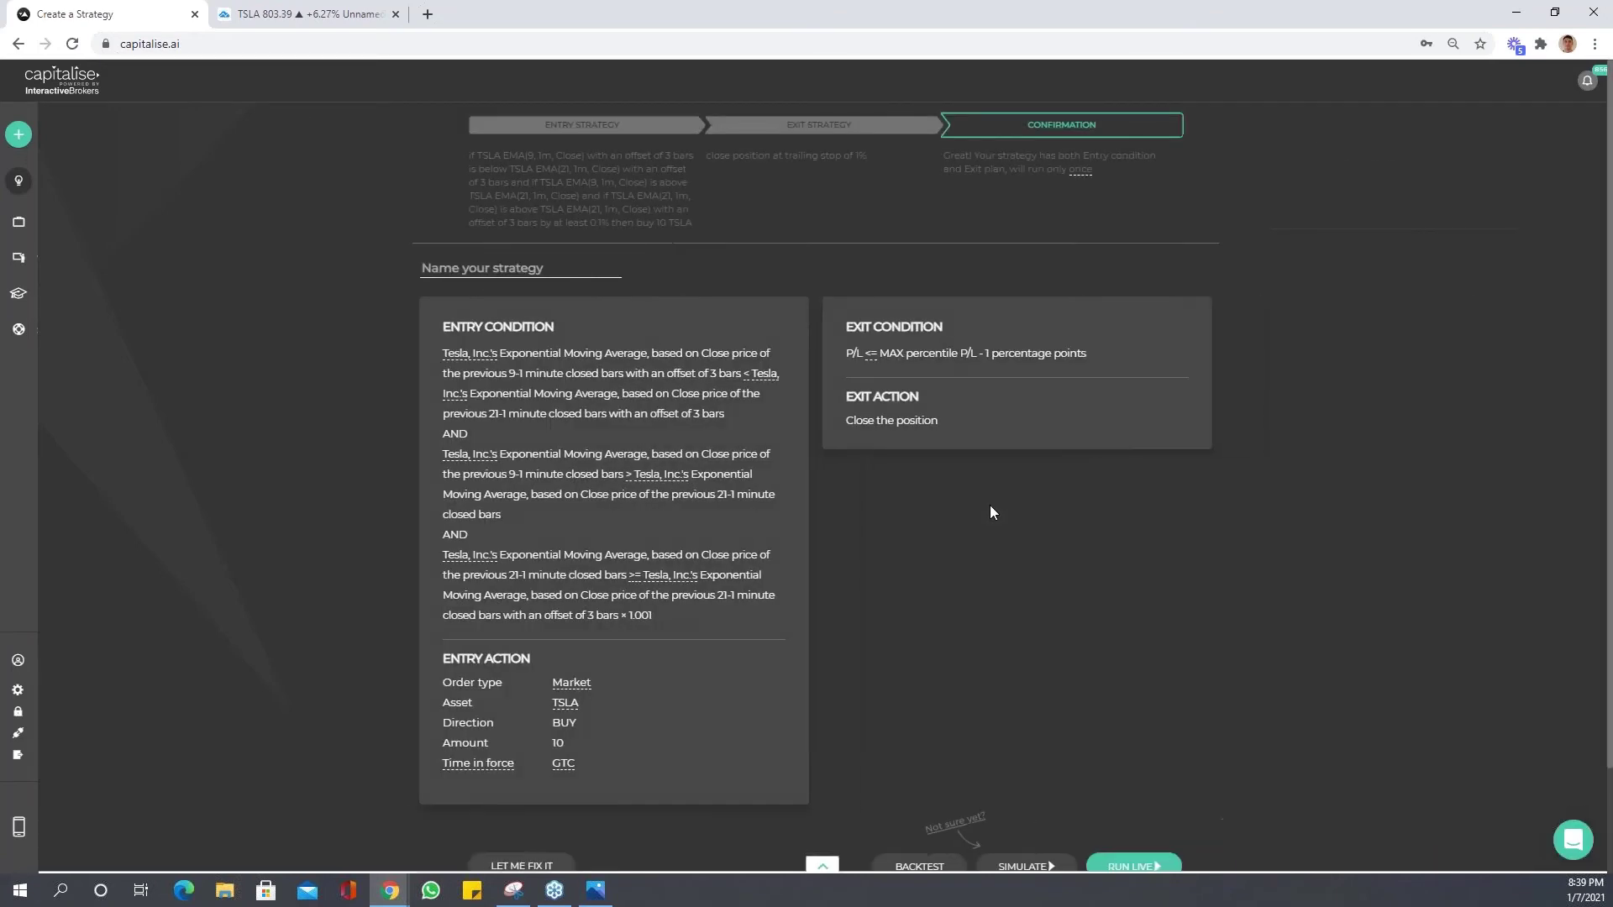
Launch a backtest of BUY TSLA from the confirmation page.
{"action": "scroll", "coordinate": [949, 588], "scroll_direction": "down", "scroll_amount": 2}
{"action": "left_click", "coordinate": [923, 746]}
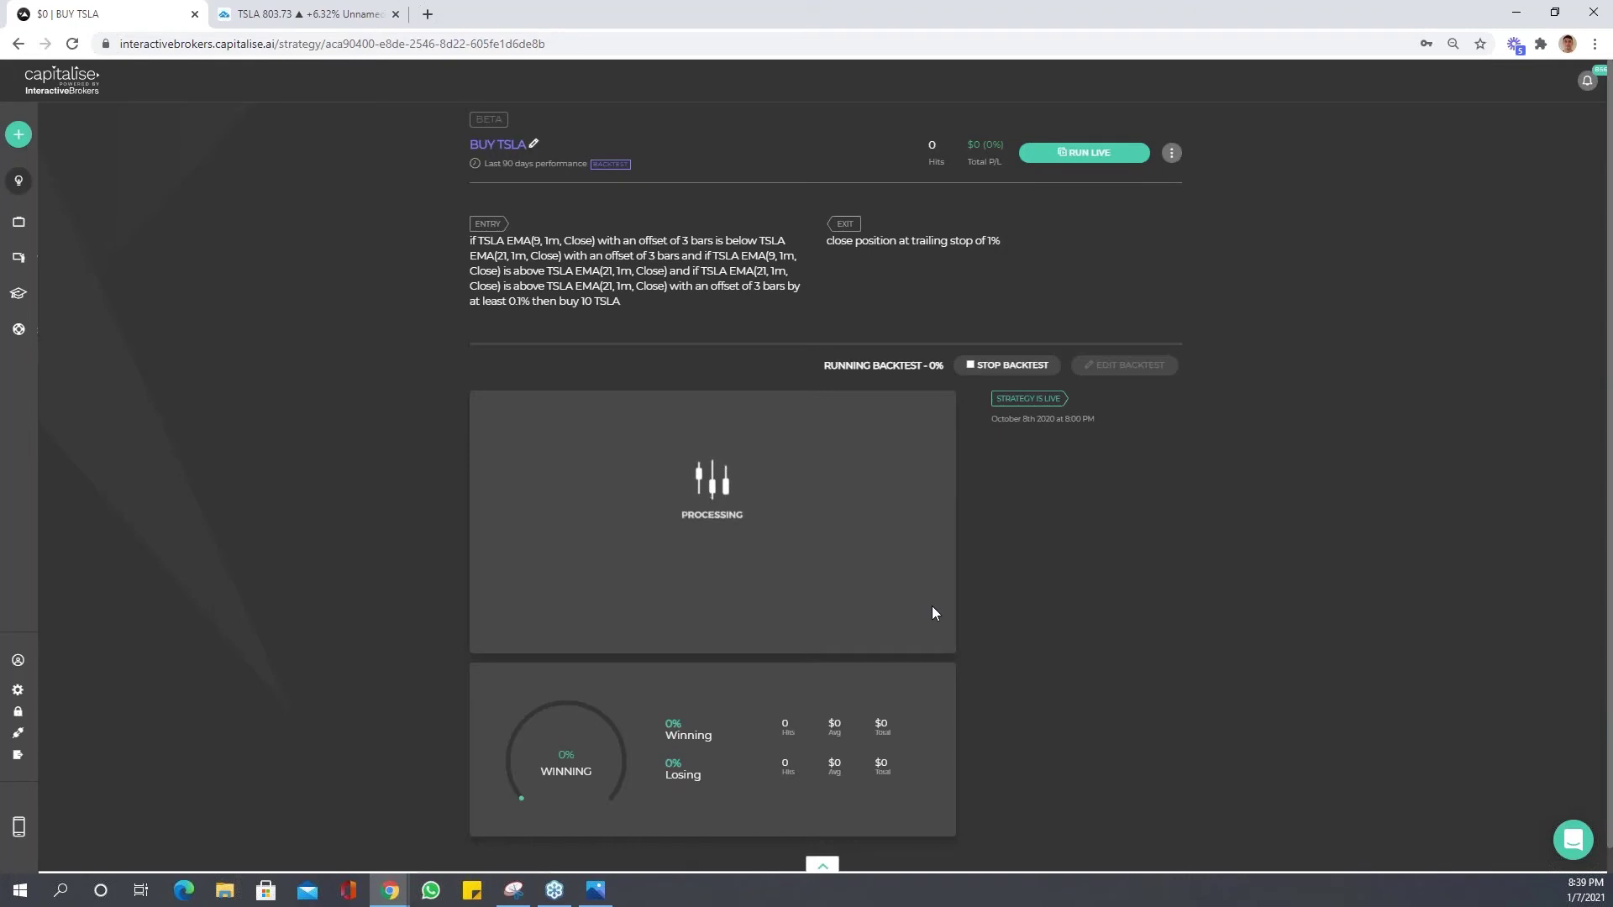
Check the TSLA chart, return to the backtest and dismiss the limitation notice.
{"action": "left_click", "coordinate": [326, 24]}
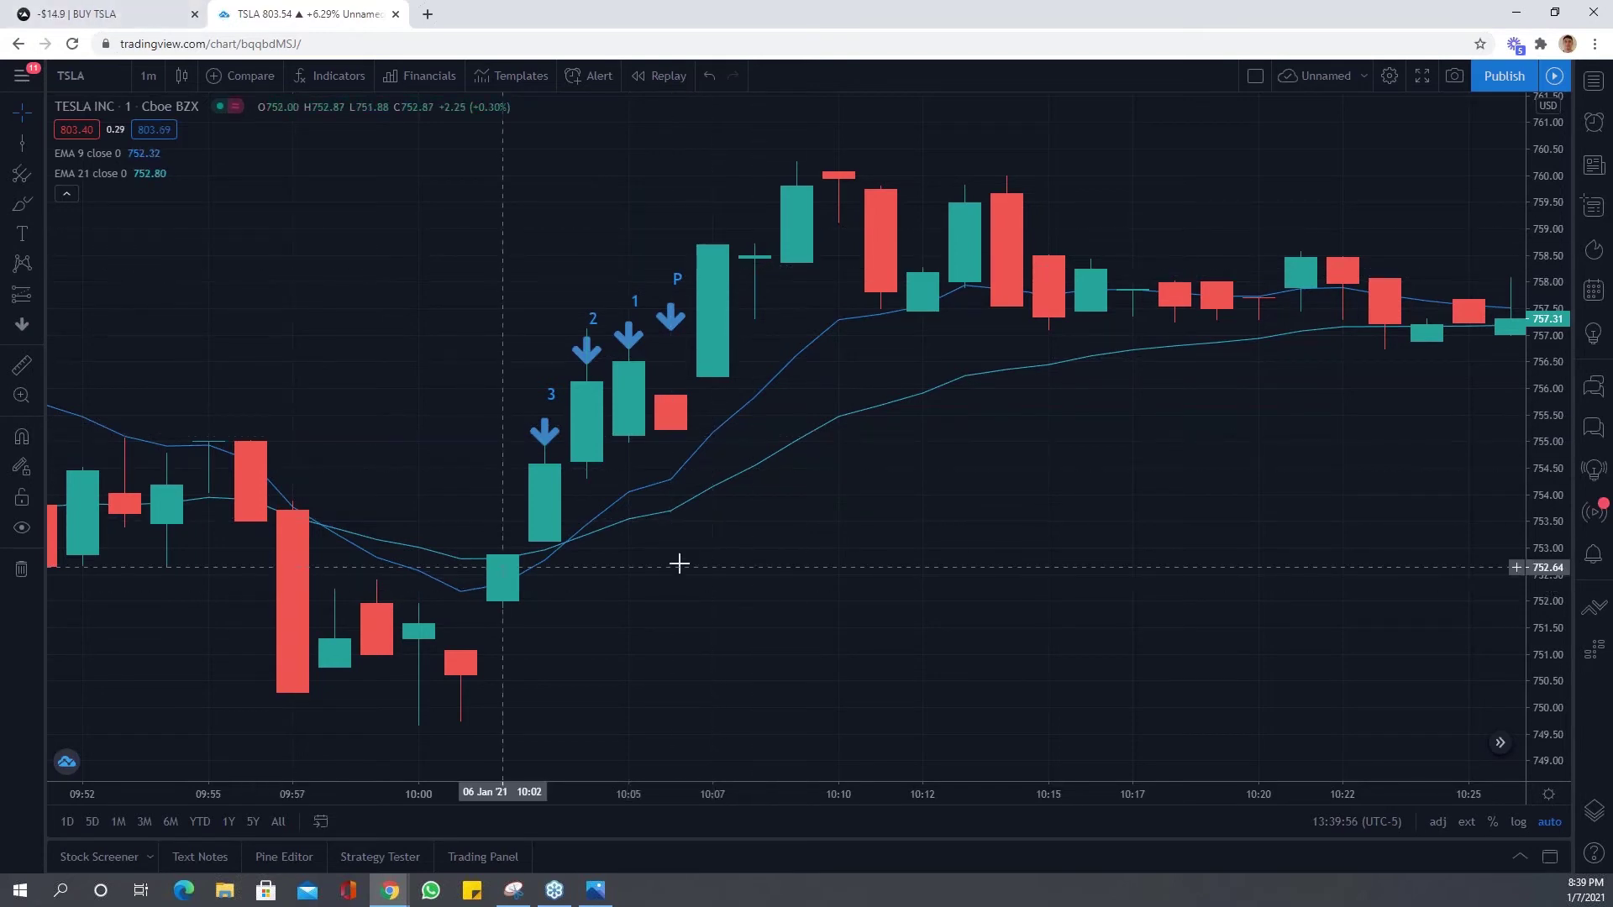
{"action": "key", "text": "ctrl+1"}
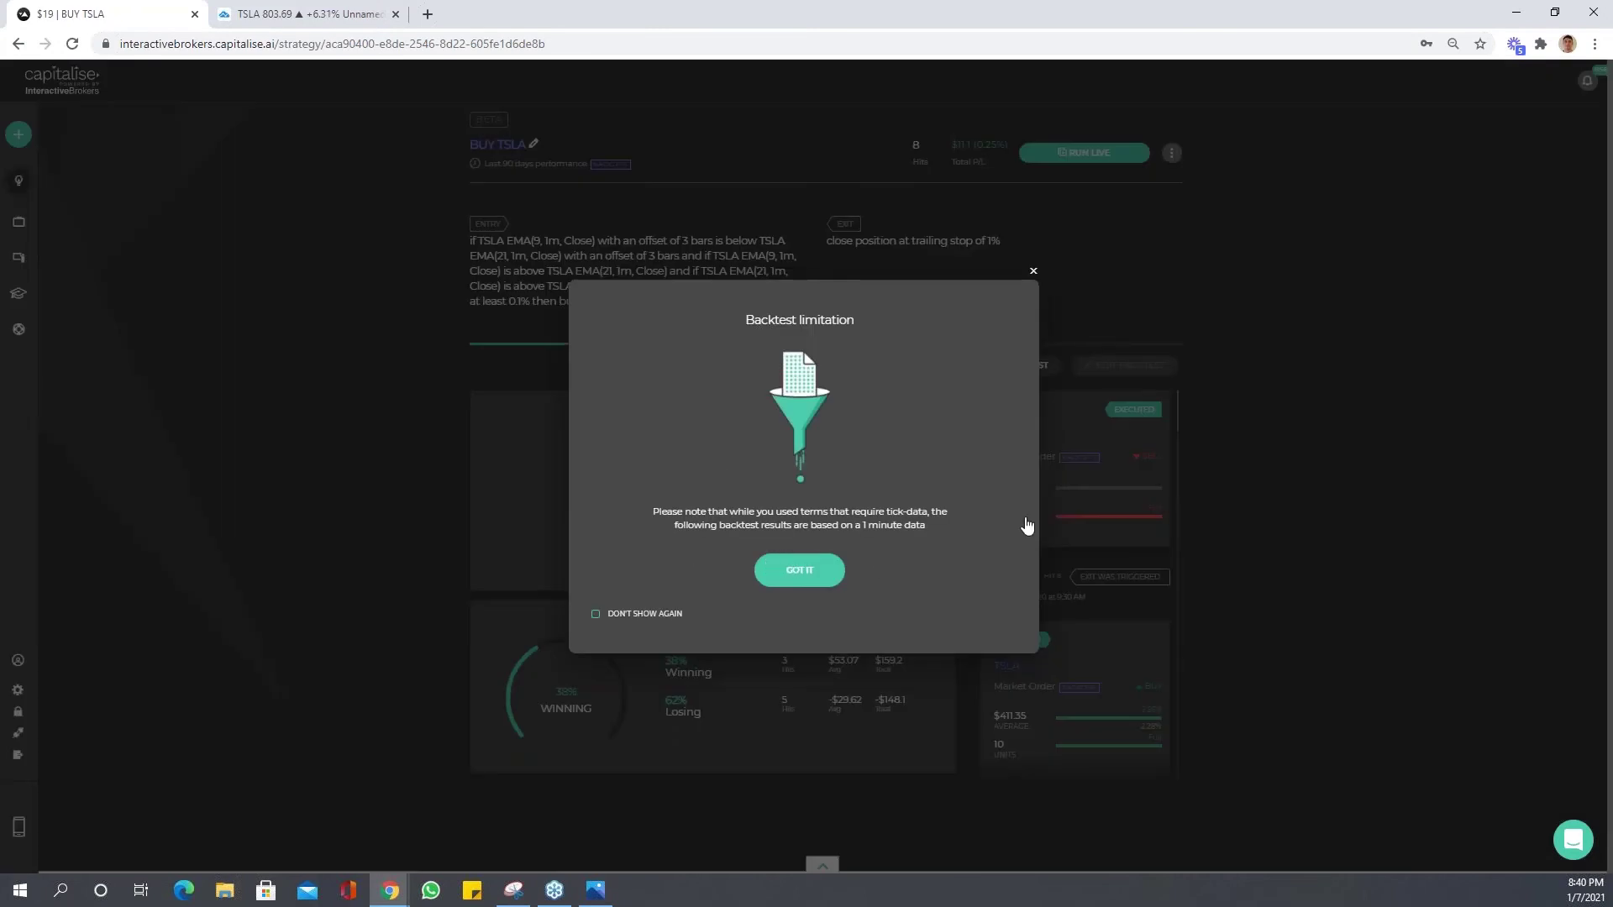
{"action": "left_click", "coordinate": [1028, 527]}
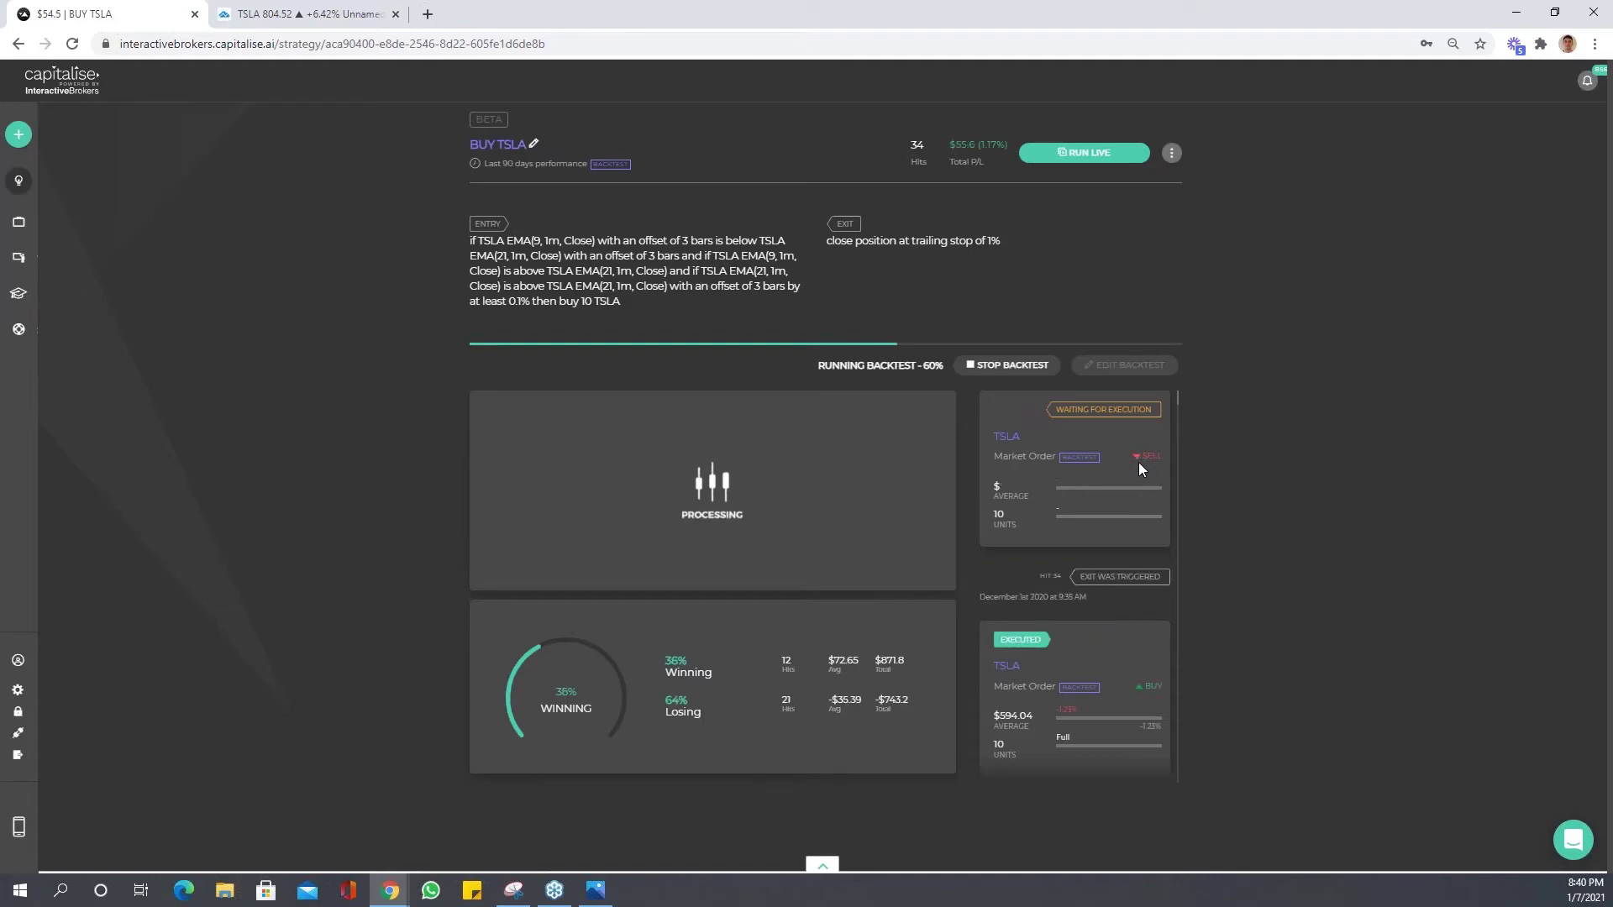
Show TSLA on 1-day candles from late 2019 up to the latest January 2021 bar.
{"action": "left_click", "coordinate": [278, 13]}
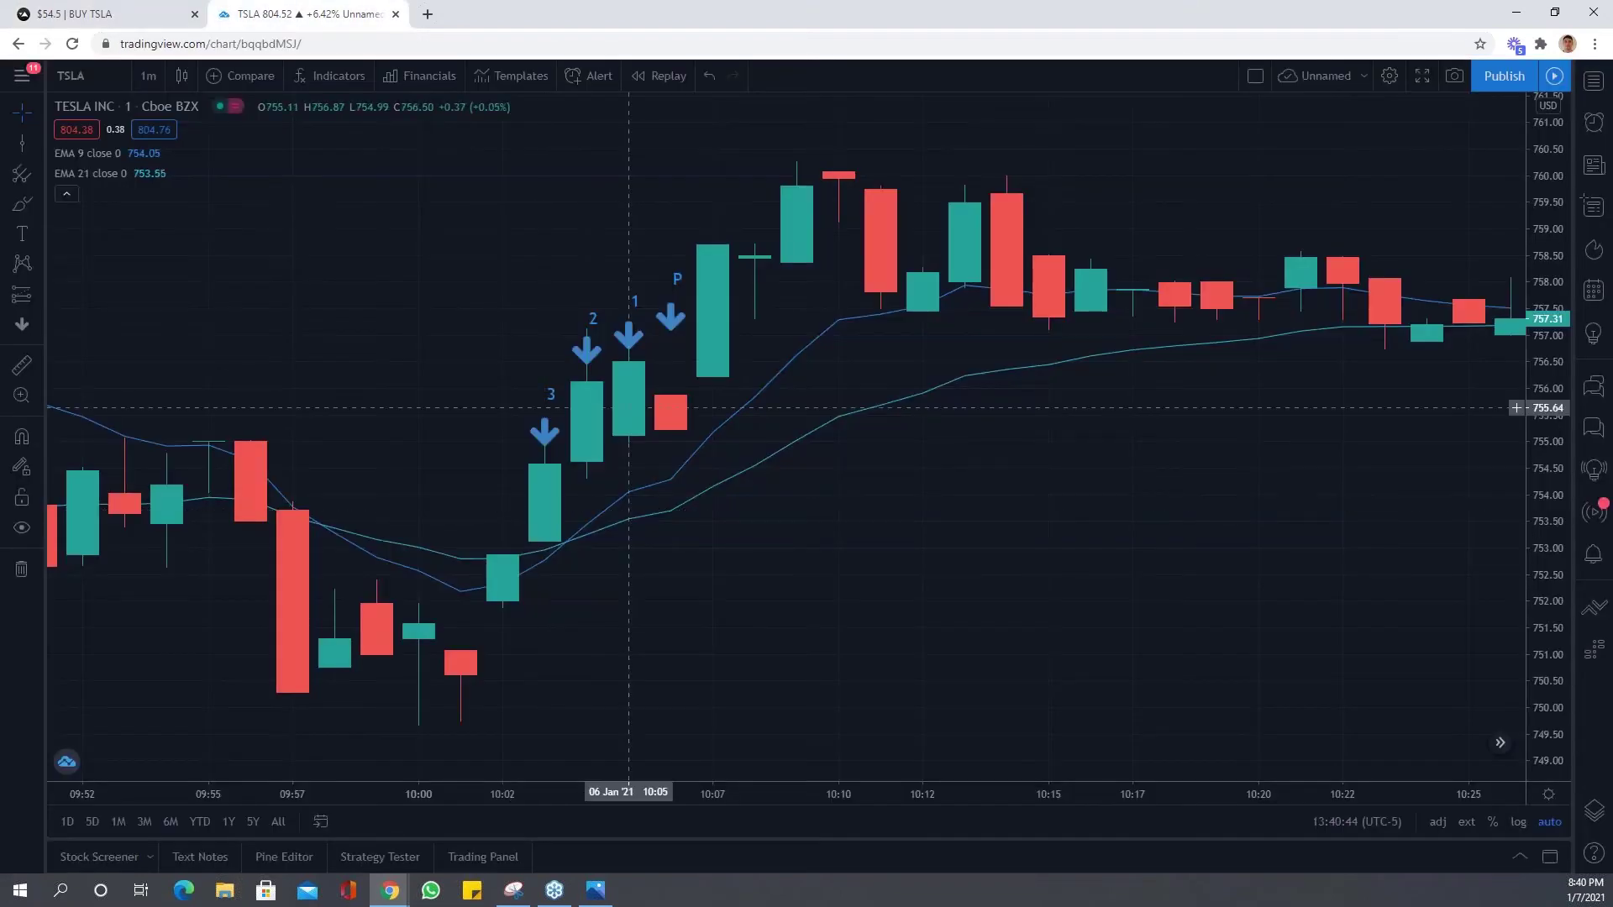
{"action": "scroll", "coordinate": [745, 425], "scroll_direction": "down", "scroll_amount": 6}
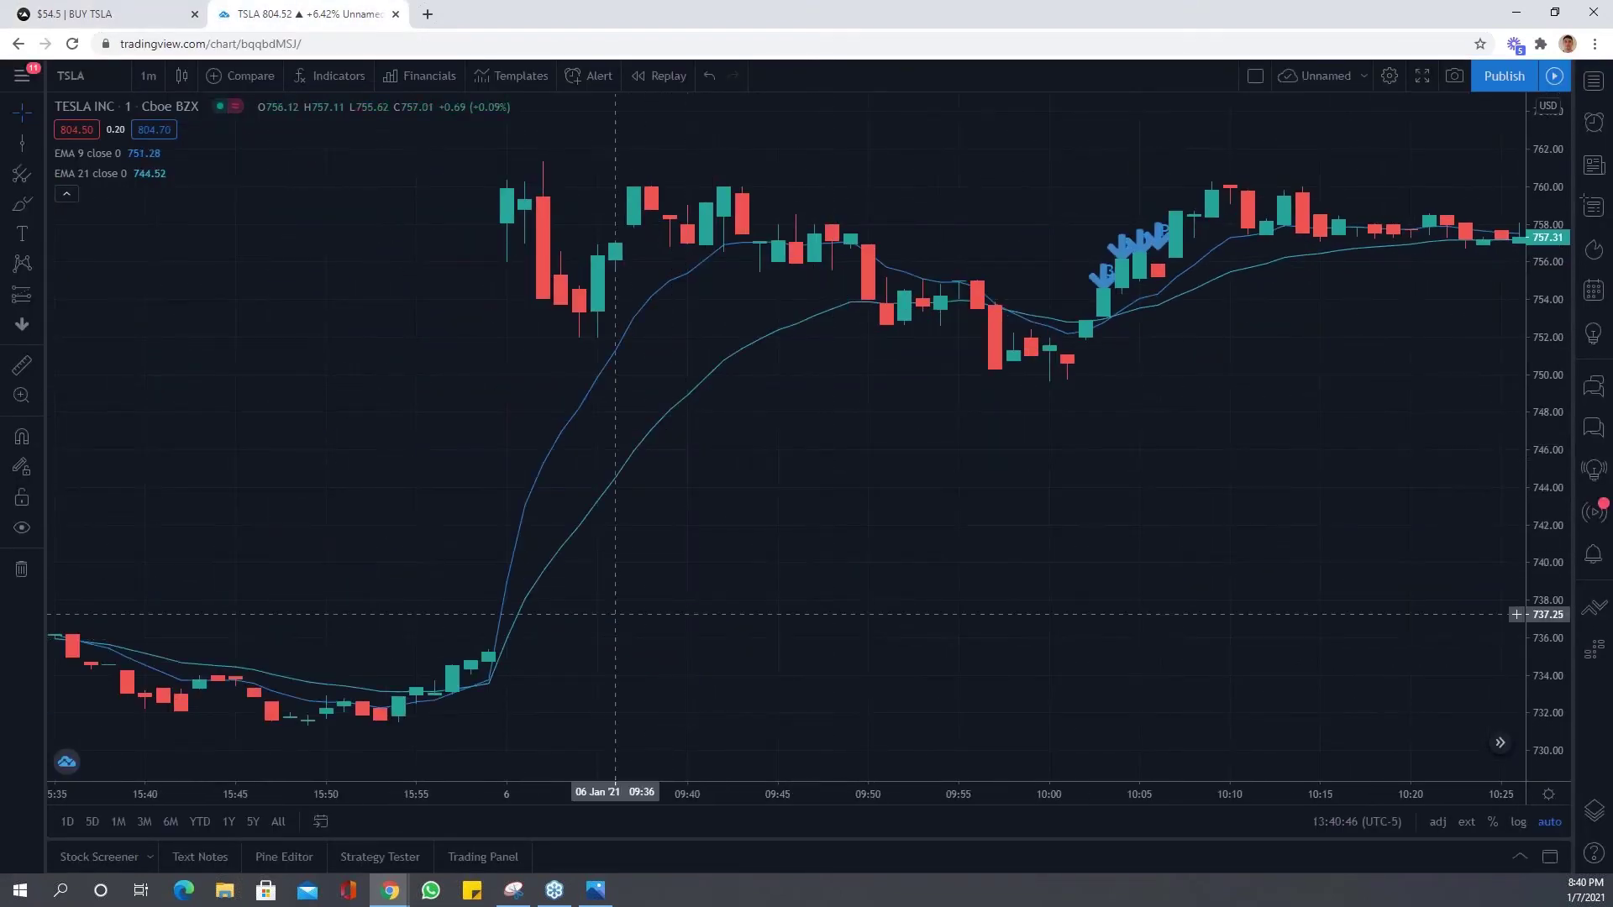
{"action": "left_click", "coordinate": [148, 75]}
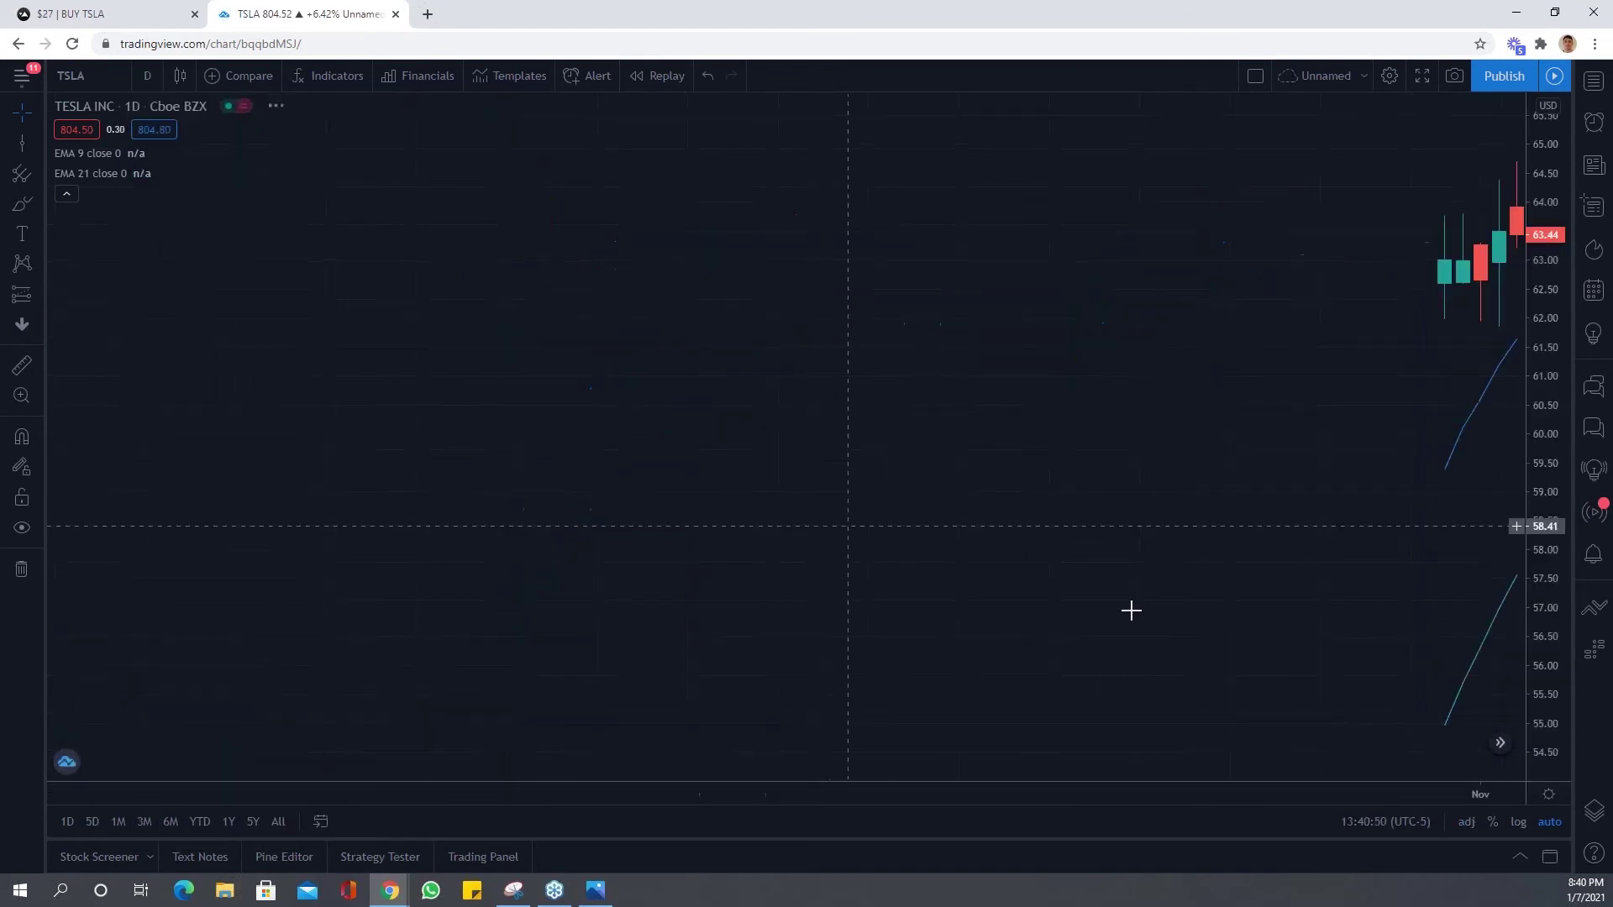
{"action": "scroll", "coordinate": [1008, 588], "scroll_direction": "down", "scroll_amount": 5}
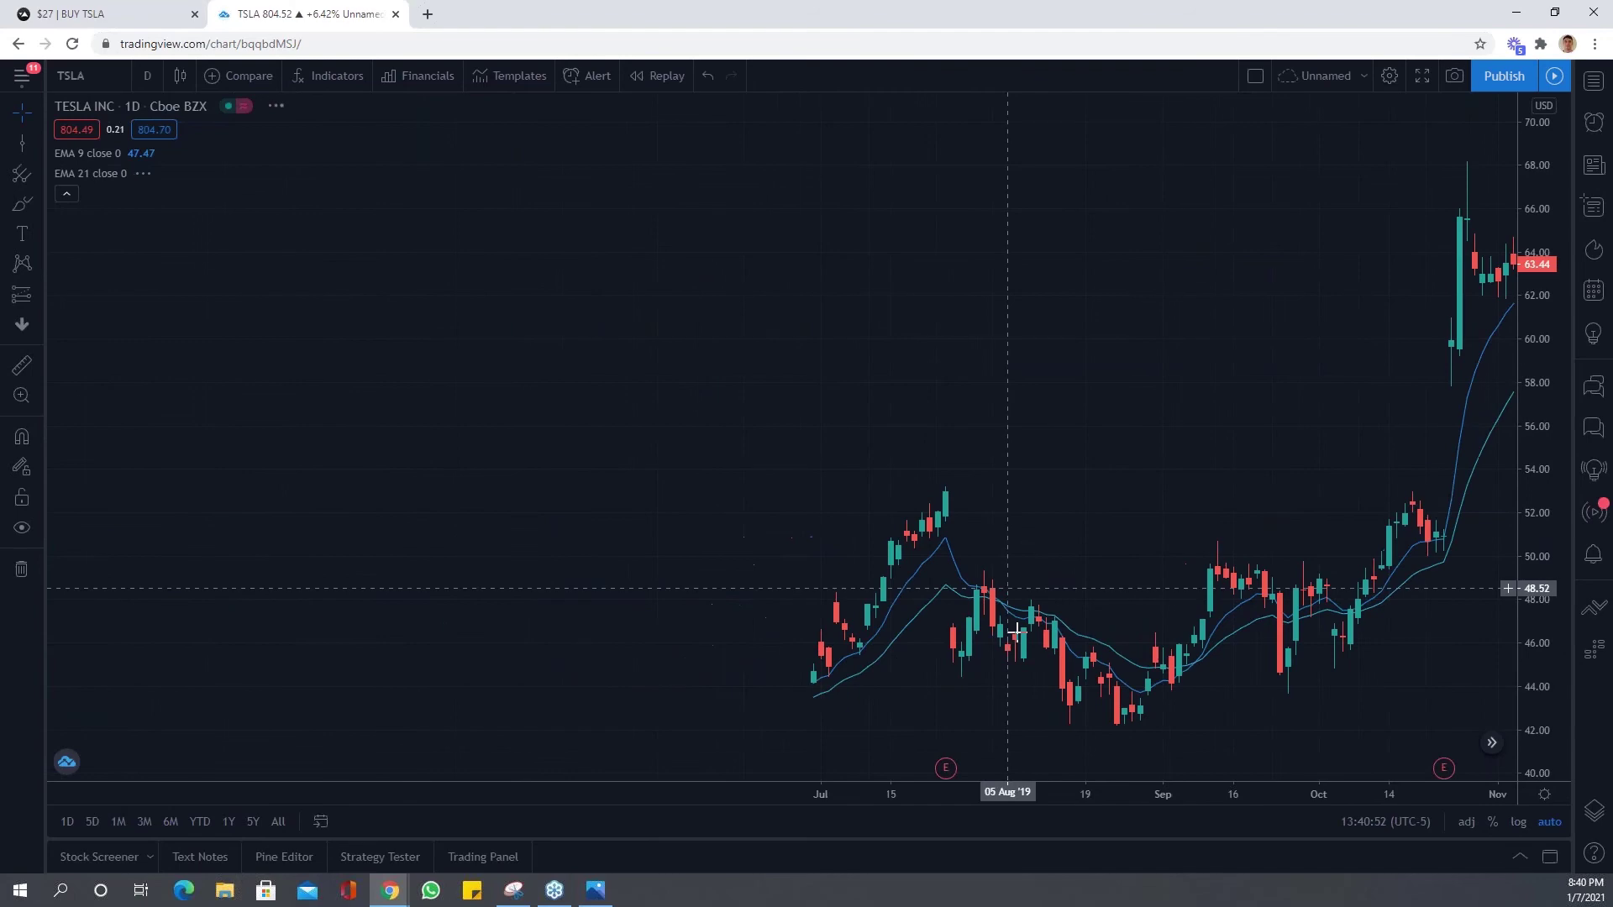
{"action": "scroll", "coordinate": [1019, 662], "scroll_direction": "down", "scroll_amount": 5}
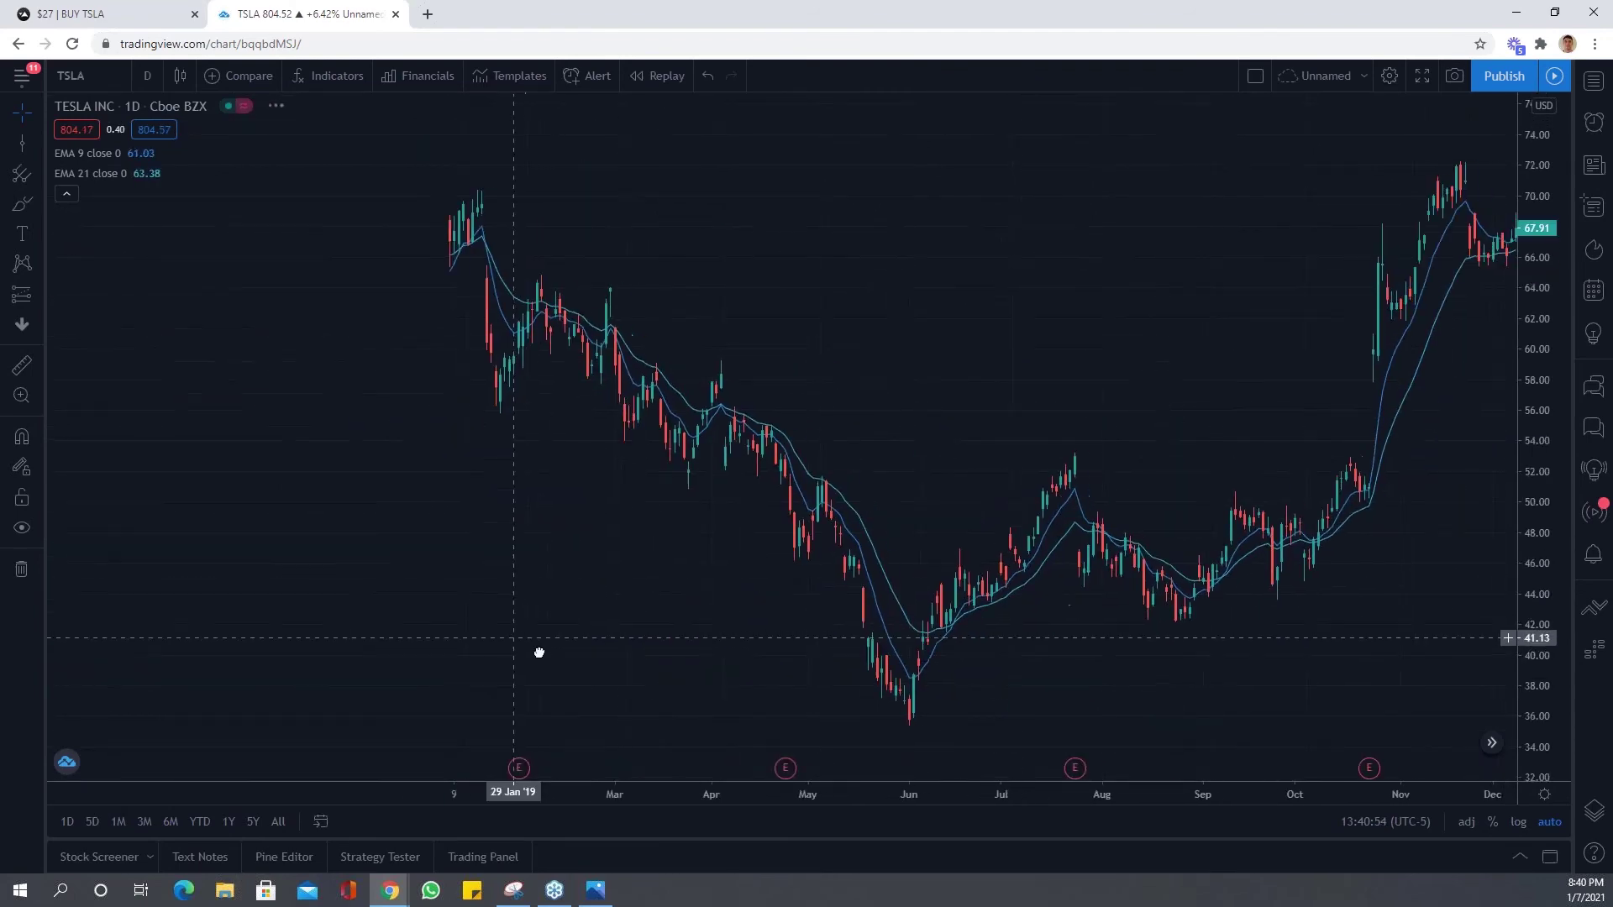
{"action": "left_click", "coordinate": [1493, 743]}
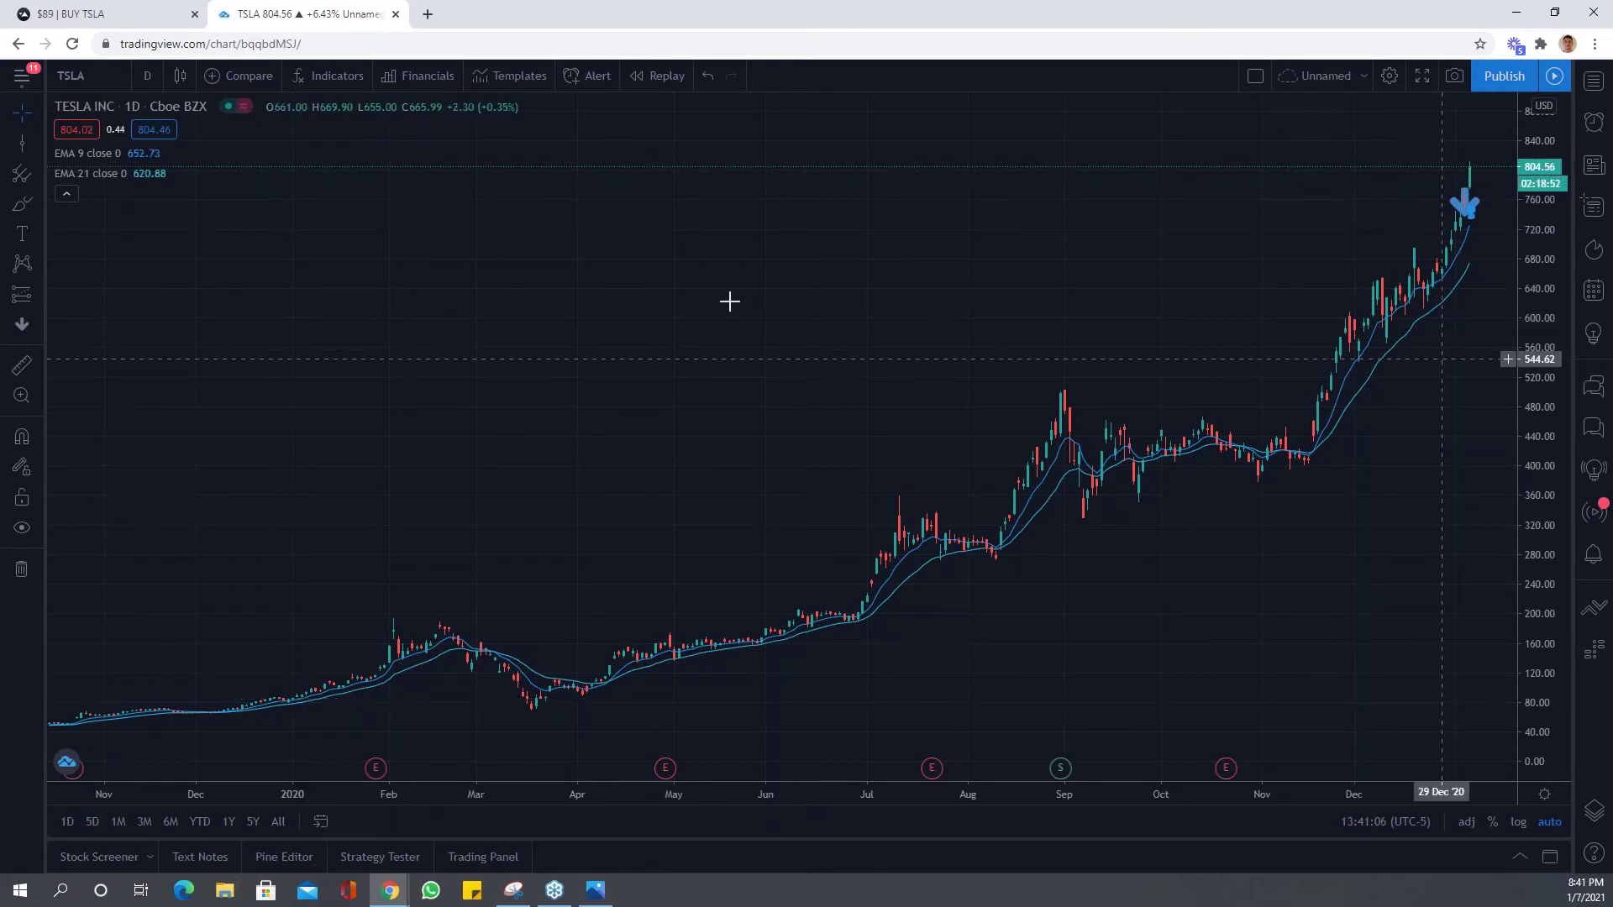
Switch the TSLA chart in TradingView to 1-minute bars.
{"action": "left_click", "coordinate": [148, 76]}
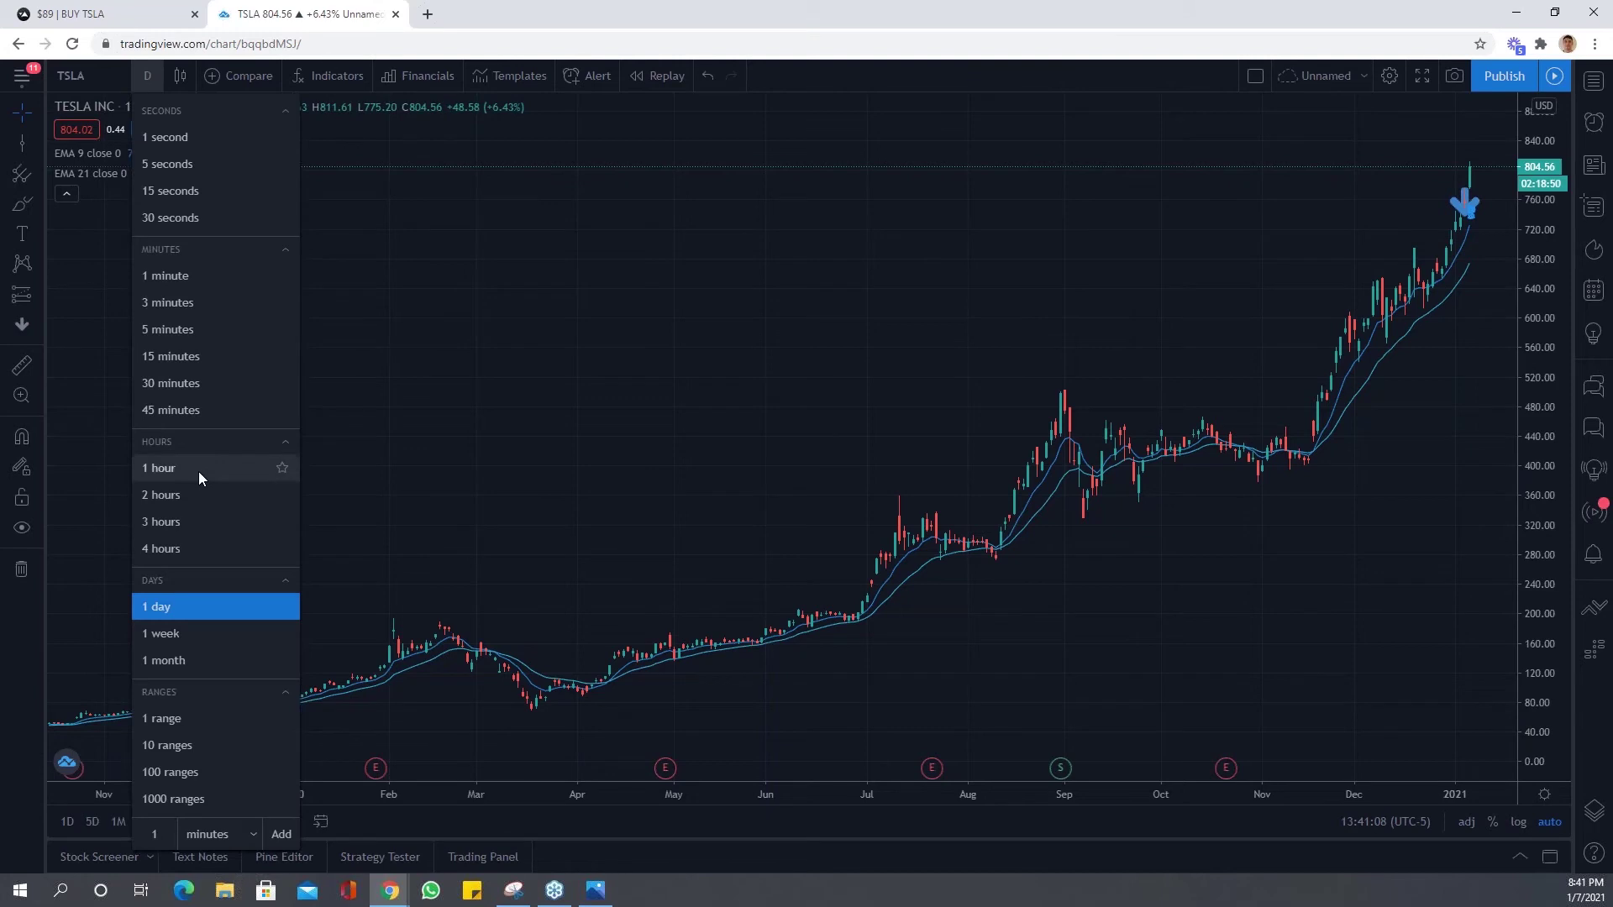
{"action": "left_click", "coordinate": [210, 277]}
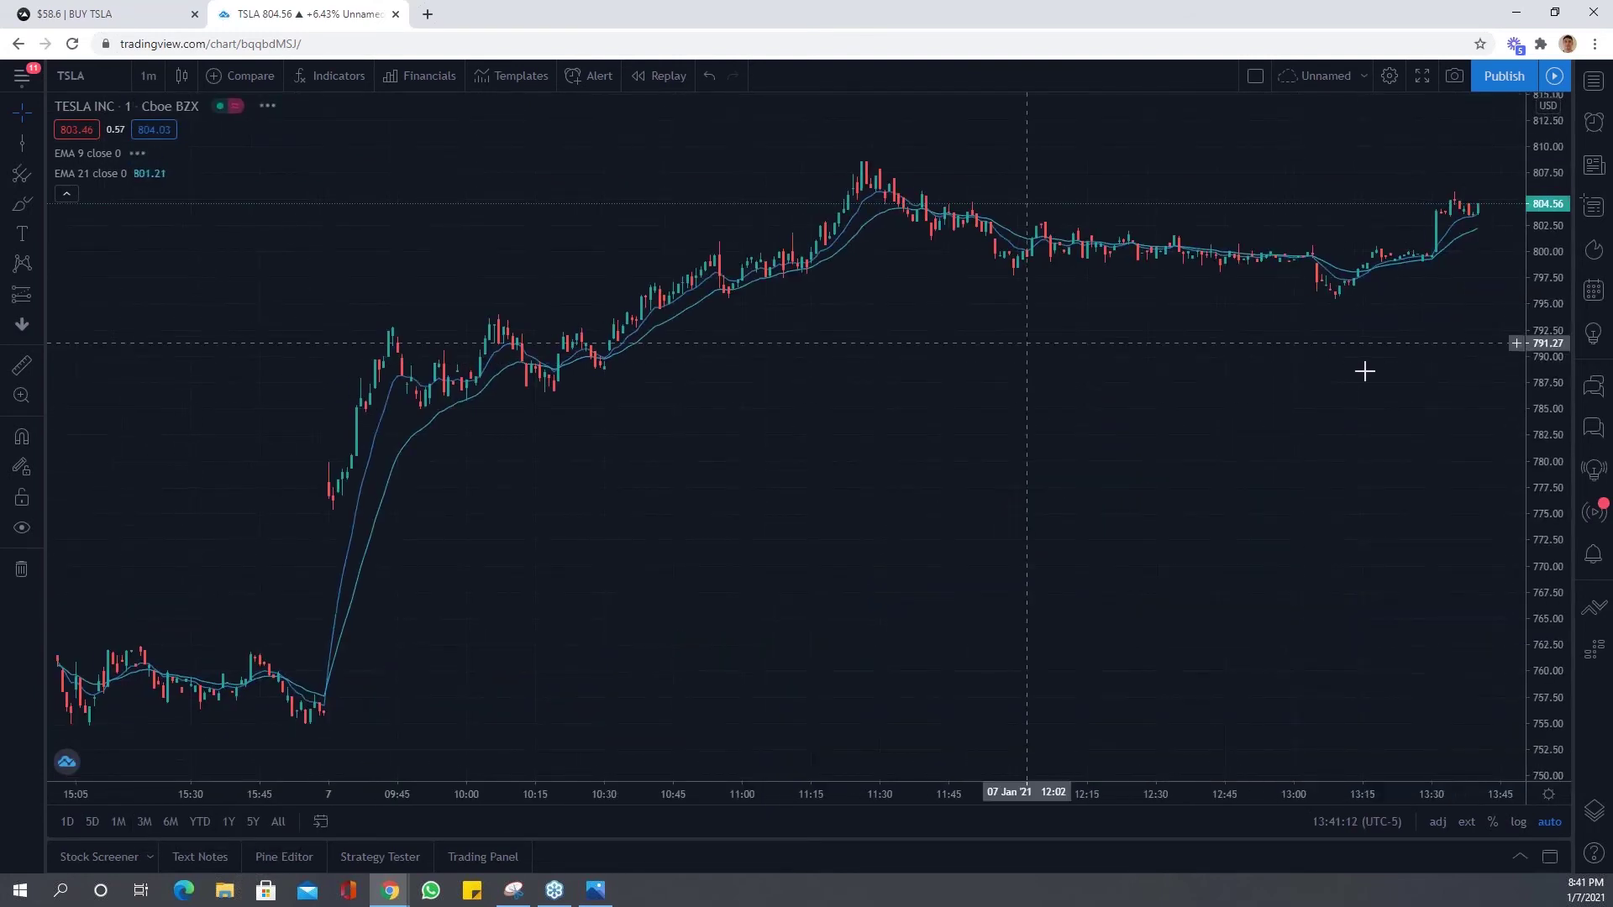
{"action": "scroll", "coordinate": [586, 562], "scroll_direction": "down", "scroll_amount": 1}
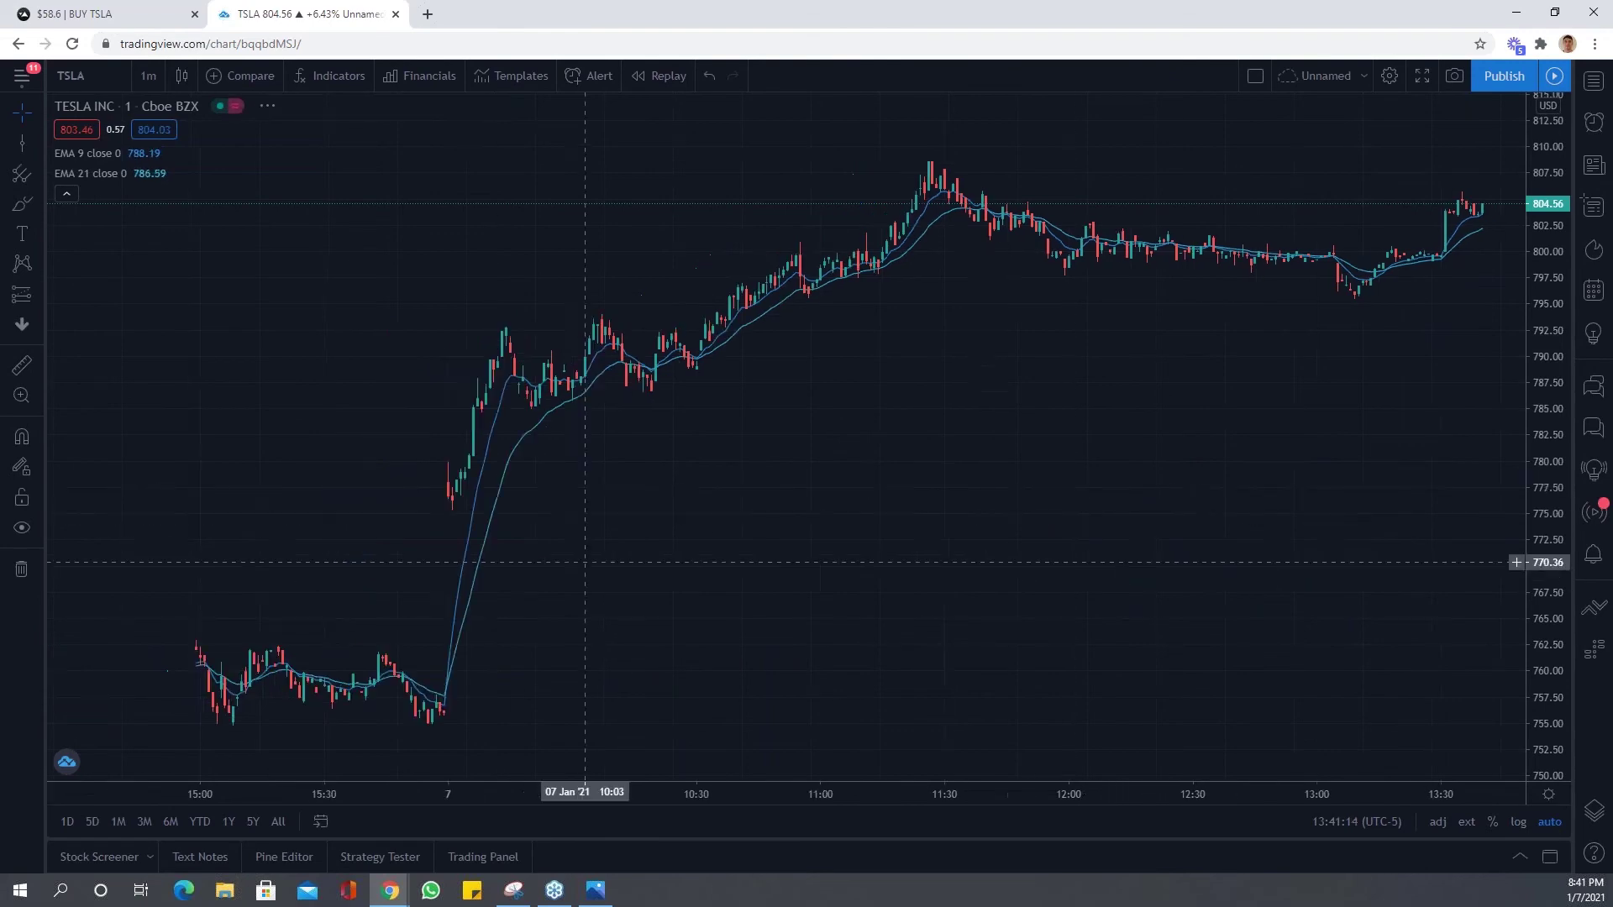
{"action": "scroll", "coordinate": [541, 563], "scroll_direction": "down", "scroll_amount": 1}
{"action": "scroll", "coordinate": [313, 663], "scroll_direction": "down", "scroll_amount": 1}
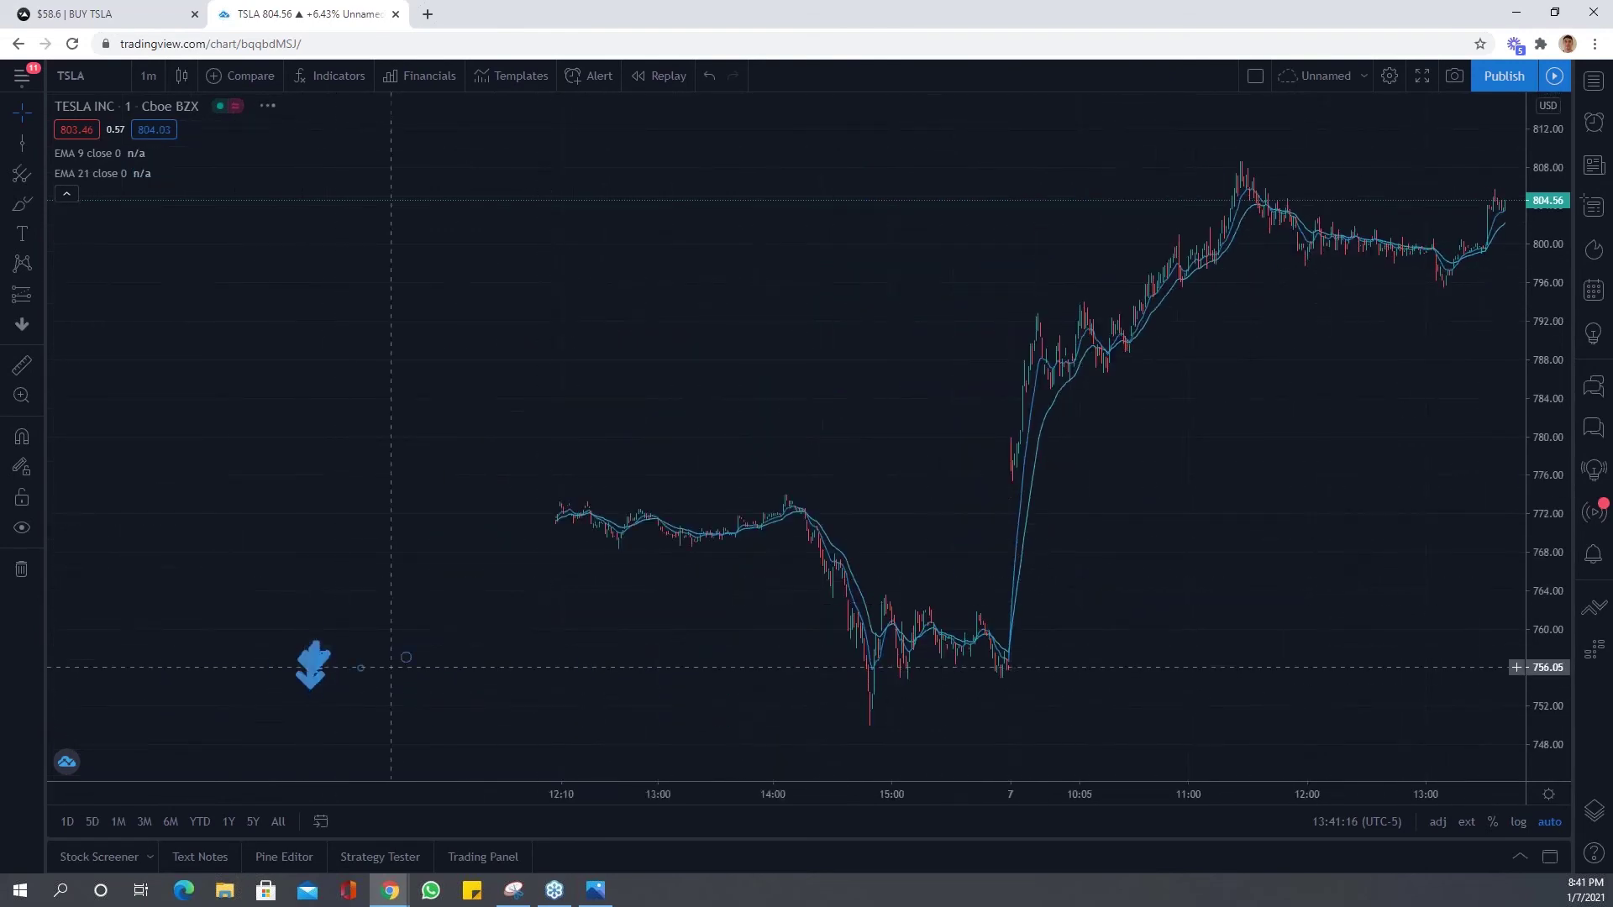
{"action": "scroll", "coordinate": [471, 605], "scroll_direction": "up", "scroll_amount": 3}
Pan back to the 6 Jan morning buy arrows near 10:05, then return to BUY TSLA.
{"action": "left_click_drag", "start_coordinate": [862, 572], "coordinate": [1077, 533]}
{"action": "scroll", "coordinate": [476, 536], "scroll_direction": "up", "scroll_amount": 2}
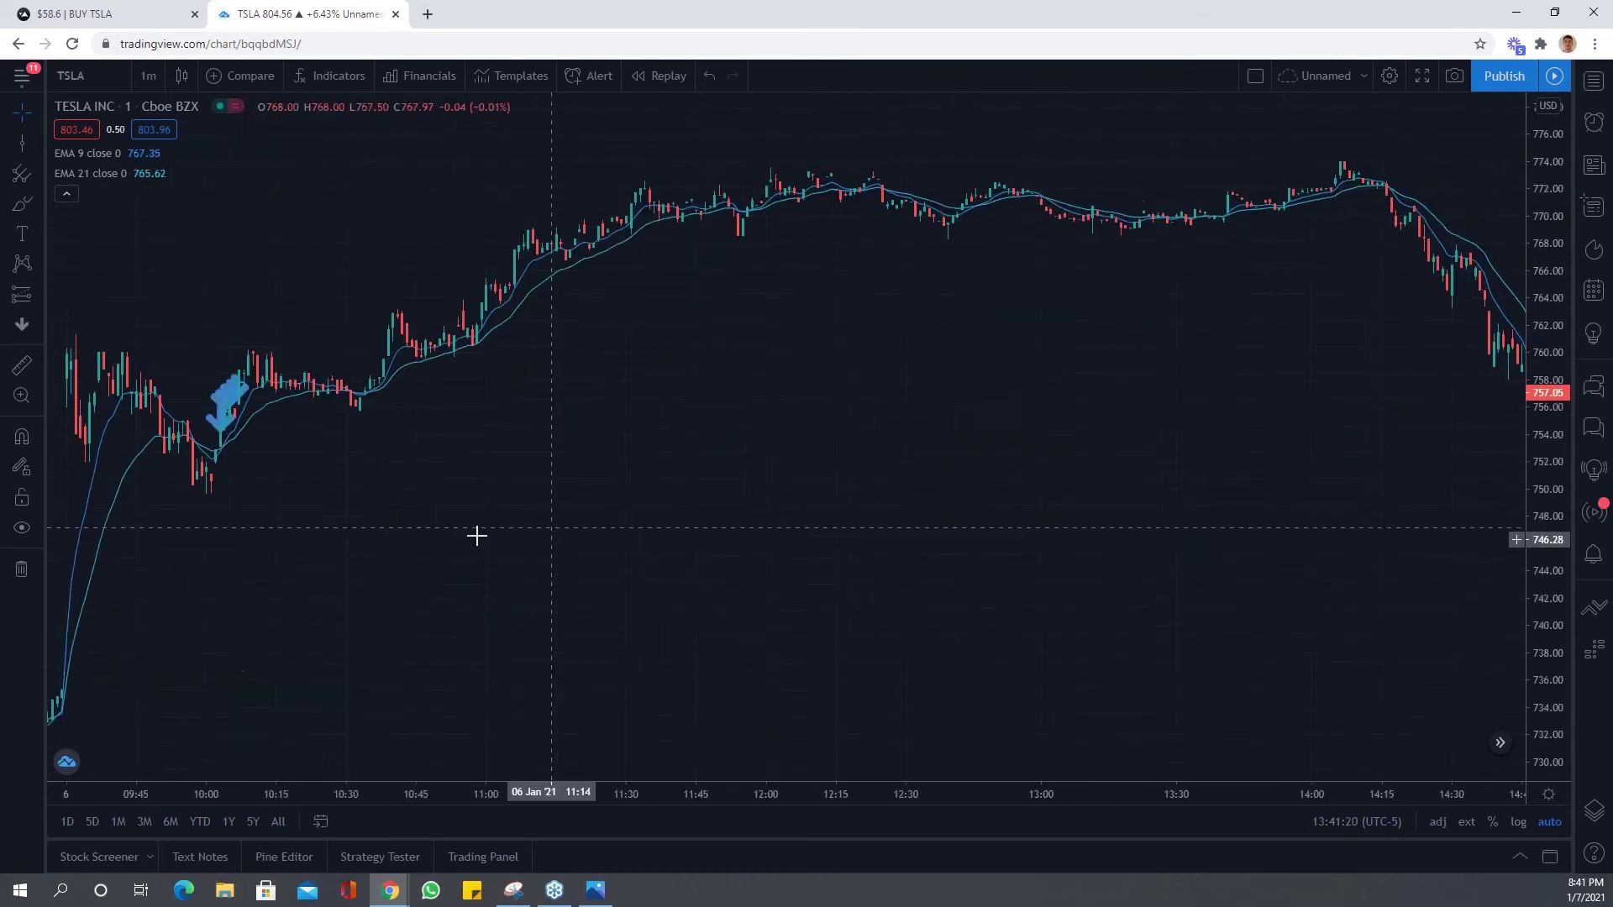
{"action": "left_click_drag", "start_coordinate": [829, 508], "coordinate": [1106, 493]}
{"action": "scroll", "coordinate": [483, 583], "scroll_direction": "up", "scroll_amount": 2}
{"action": "left_click_drag", "start_coordinate": [483, 582], "coordinate": [899, 579]}
{"action": "scroll", "coordinate": [633, 597], "scroll_direction": "up", "scroll_amount": 1}
{"action": "left_click_drag", "start_coordinate": [633, 598], "coordinate": [418, 647]}
{"action": "left_click_drag", "start_coordinate": [933, 580], "coordinate": [1096, 545]}
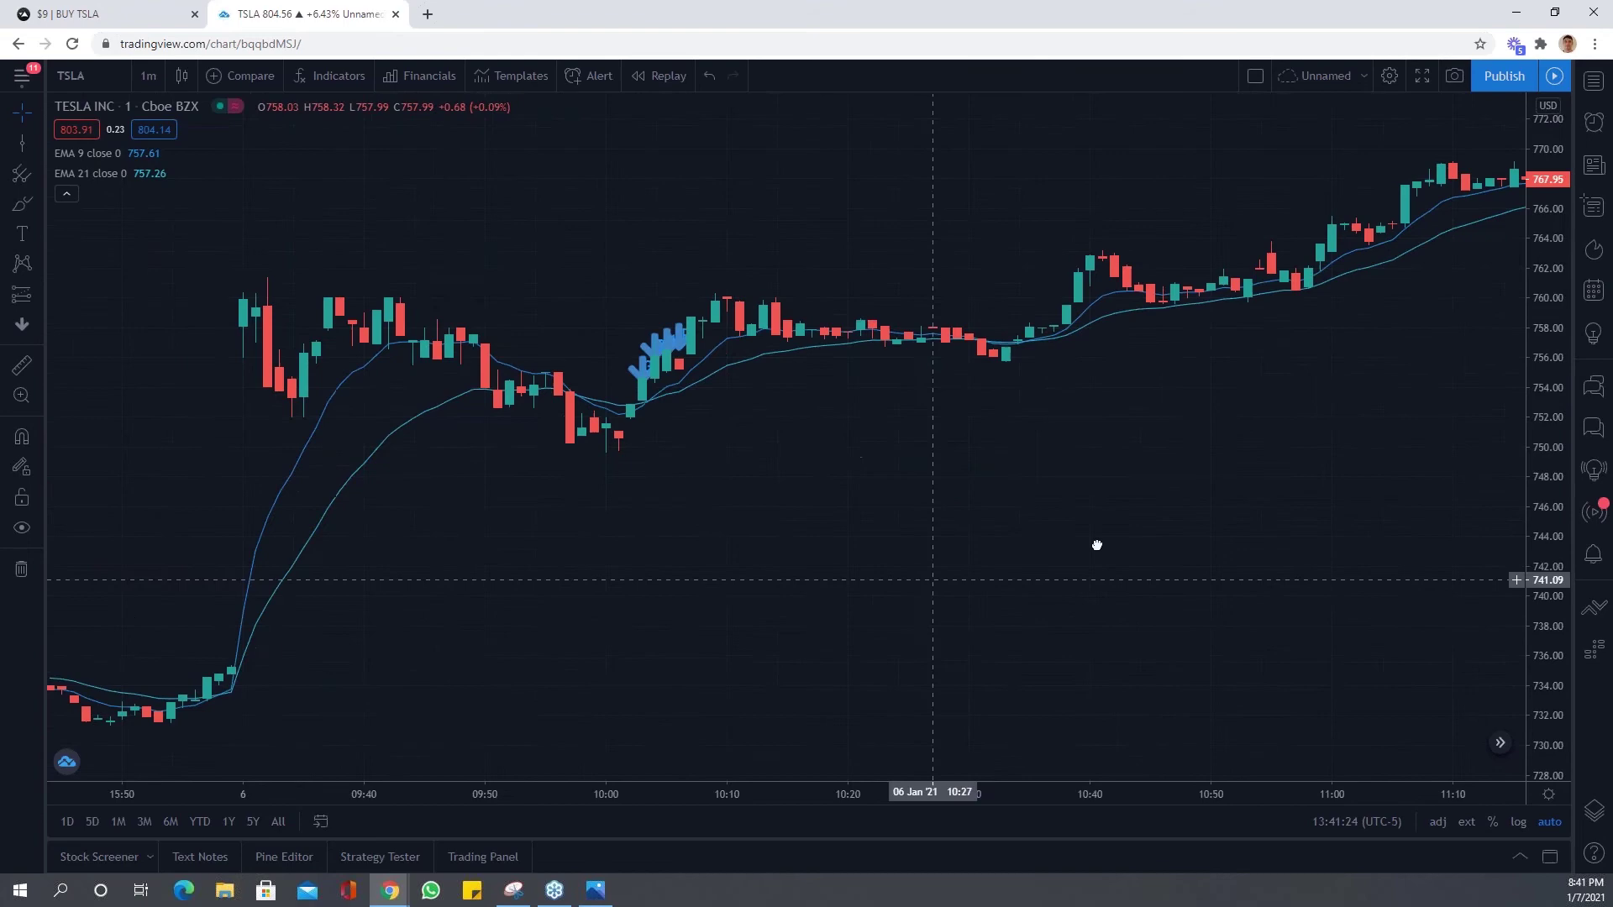
{"action": "scroll", "coordinate": [1075, 566], "scroll_direction": "up", "scroll_amount": 3}
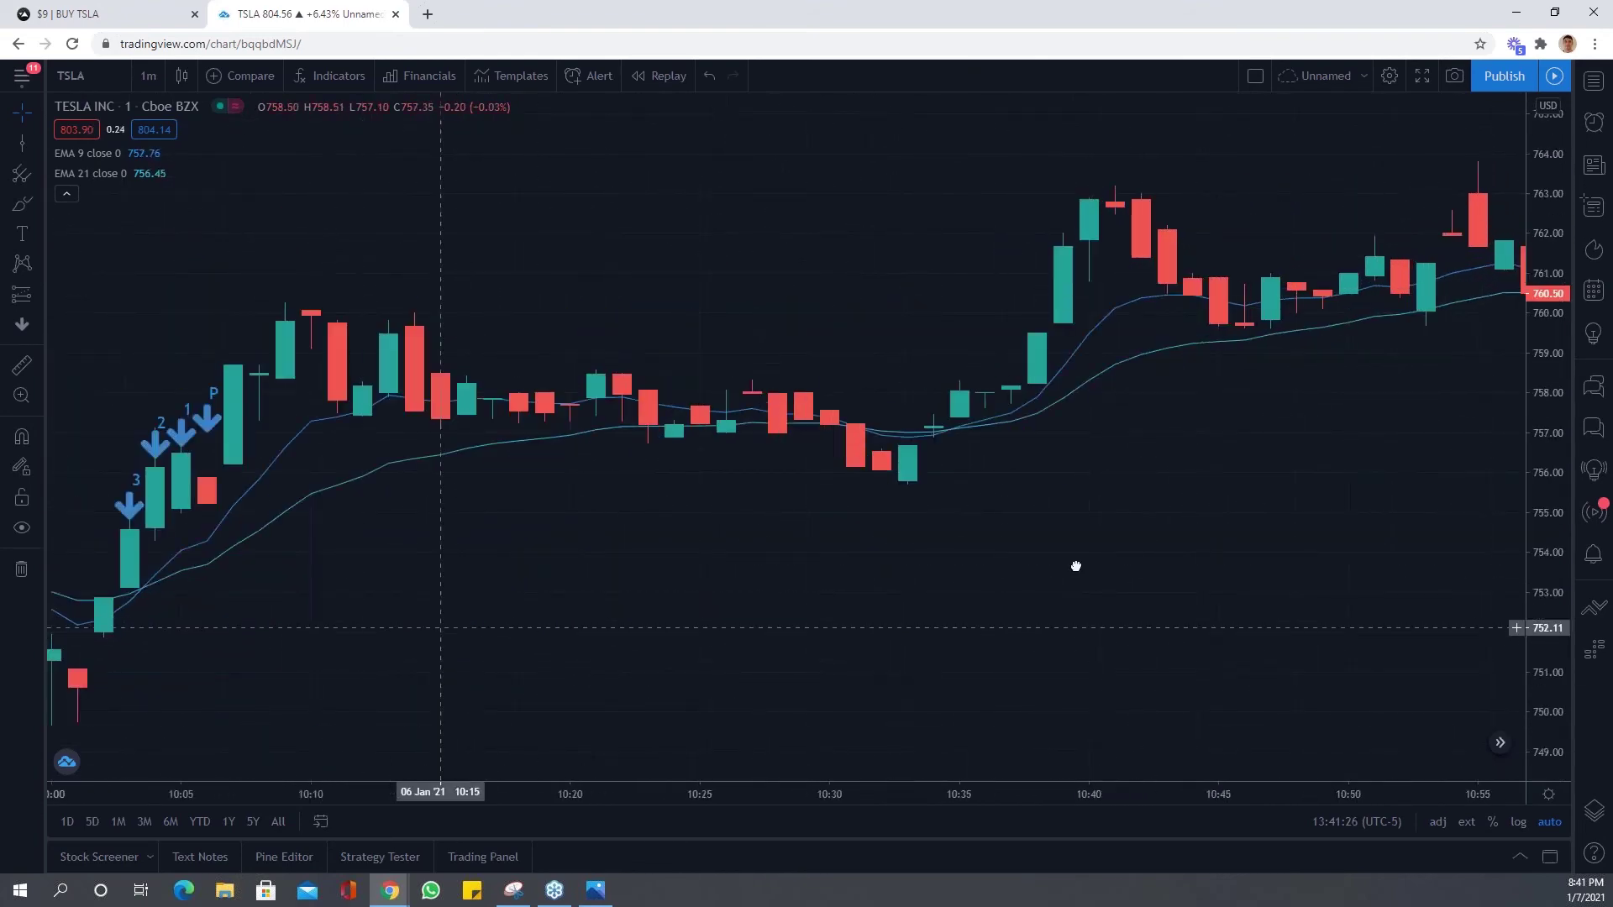
{"action": "left_click_drag", "start_coordinate": [1075, 566], "coordinate": [818, 504]}
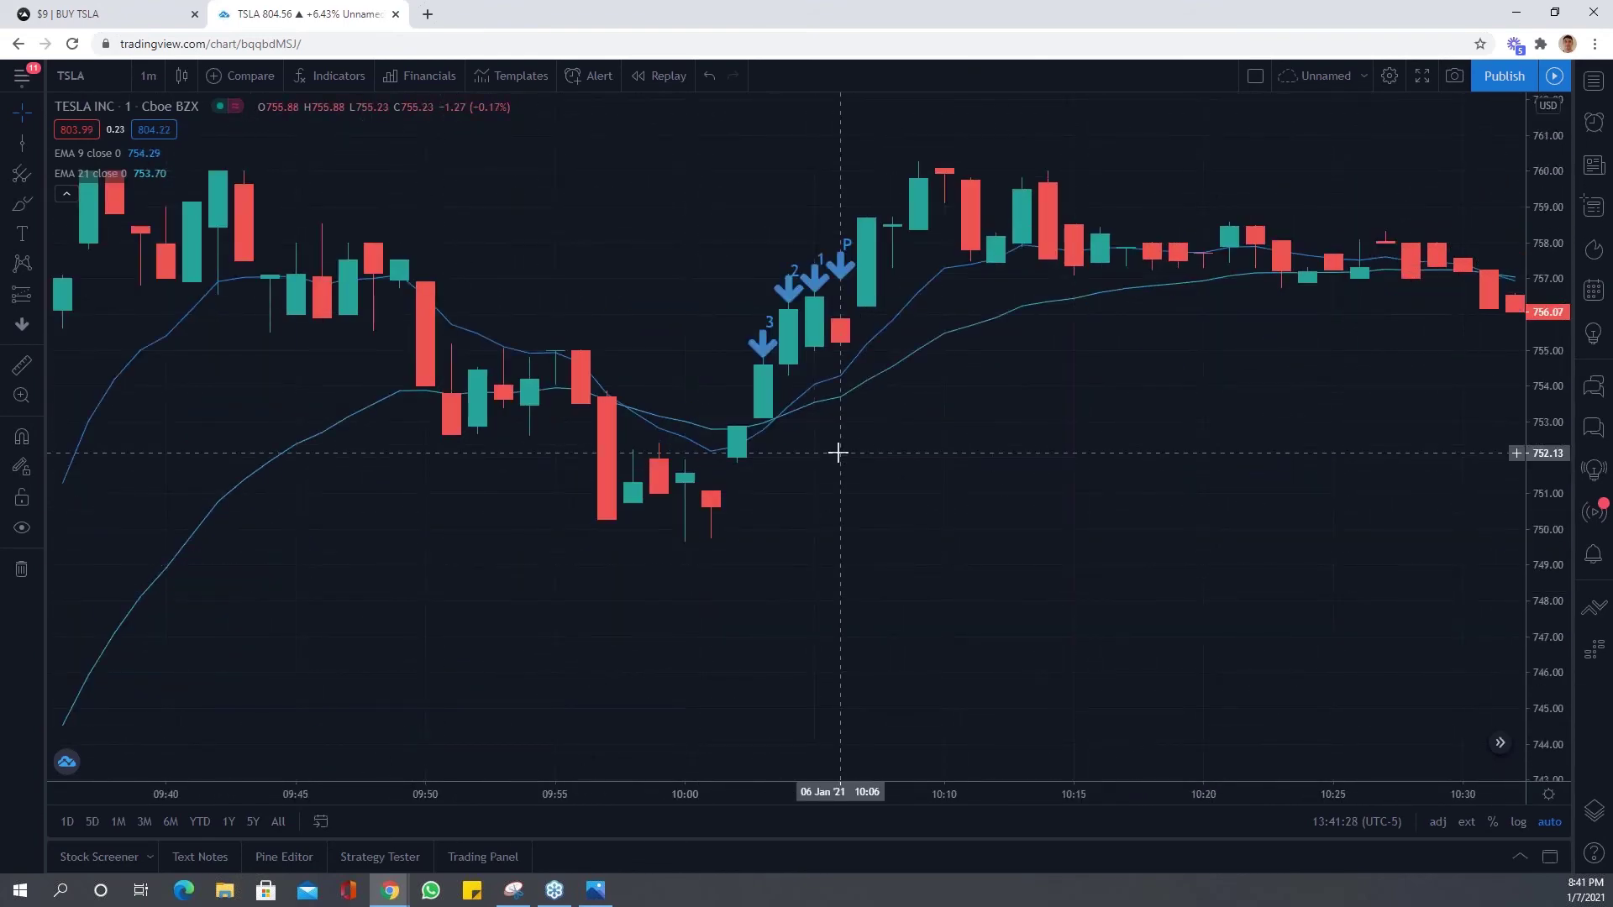
{"action": "left_click", "coordinate": [135, 13]}
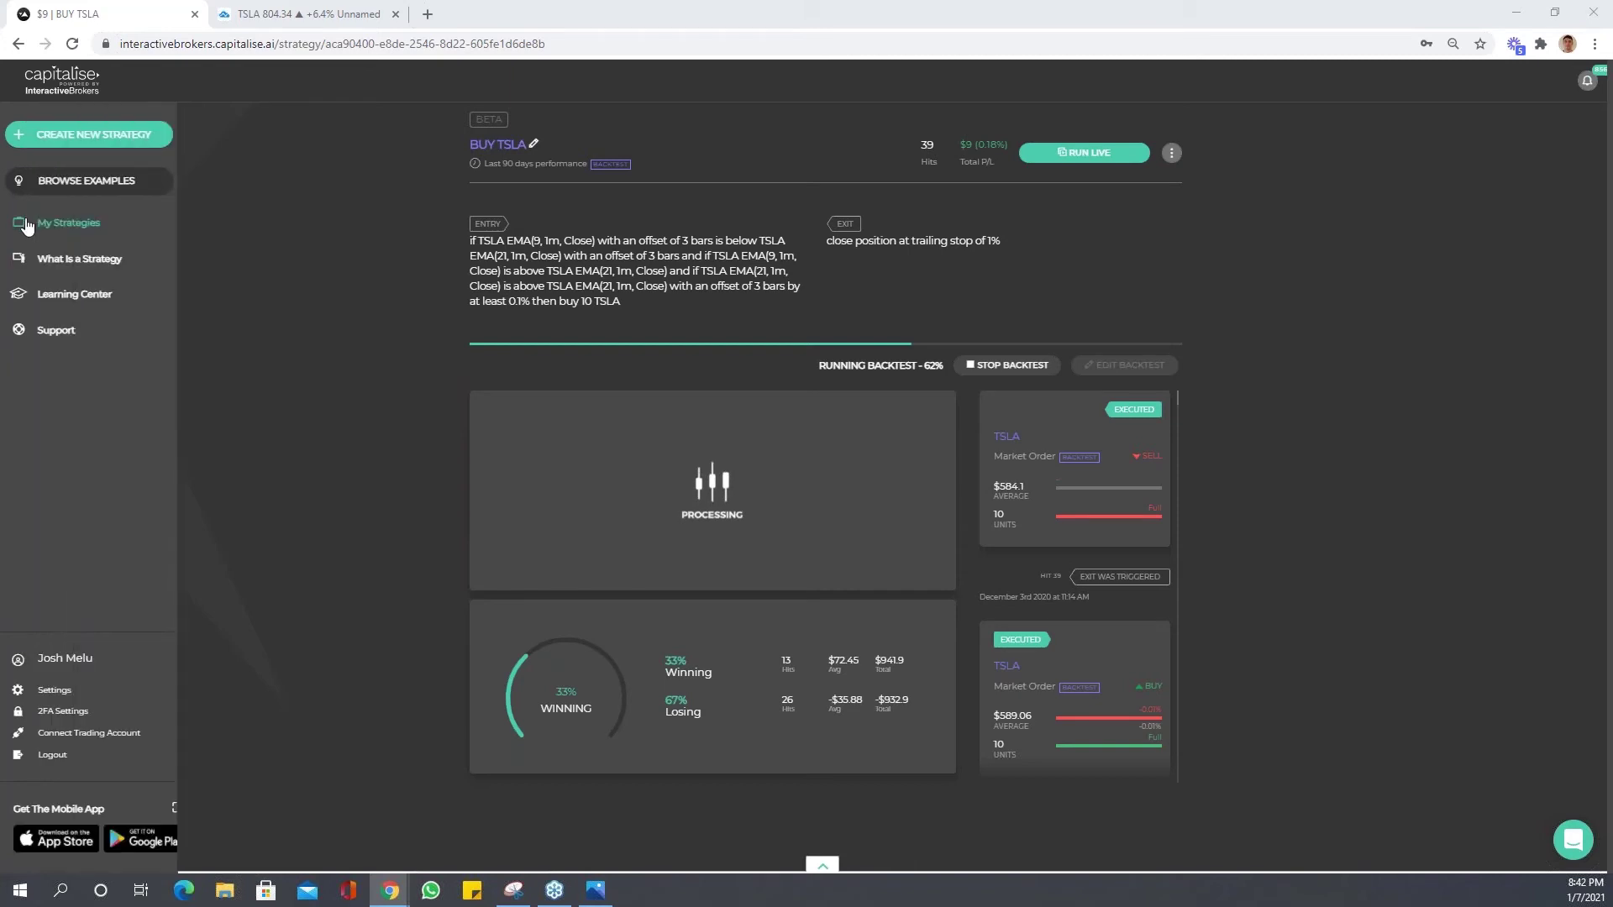
Open the My Strategies list from the Capitalise.ai sidebar.
{"action": "left_click", "coordinate": [38, 224]}
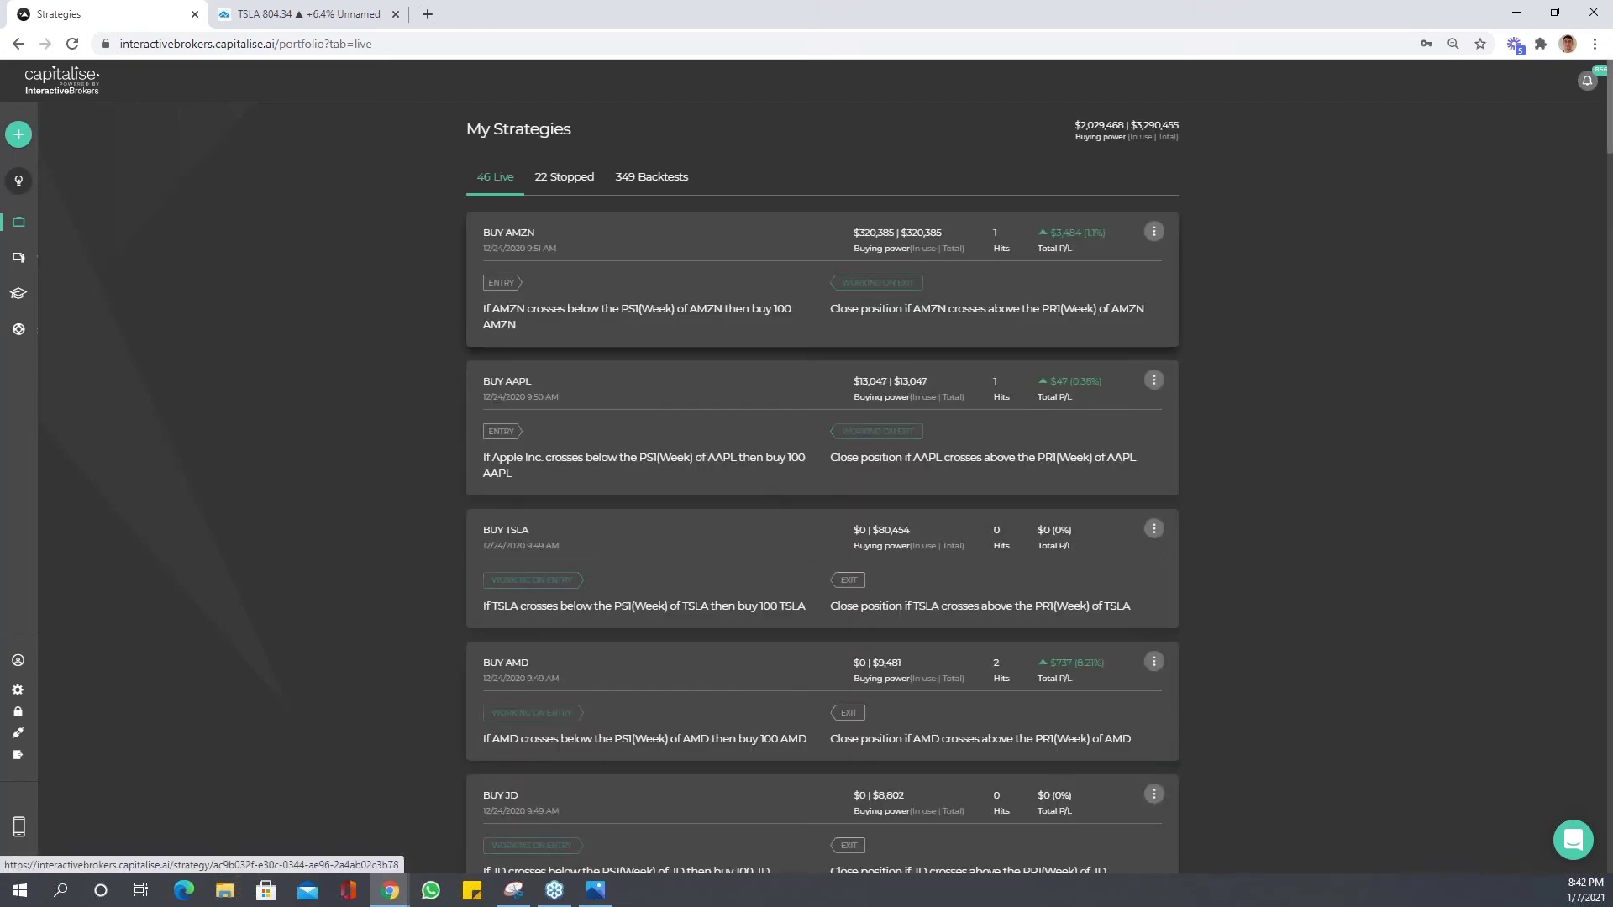
Open the top 1% trailing-stop BUY TSLA backtest and review its 61 hits and $64.9 P/L.
{"action": "left_click", "coordinate": [662, 178]}
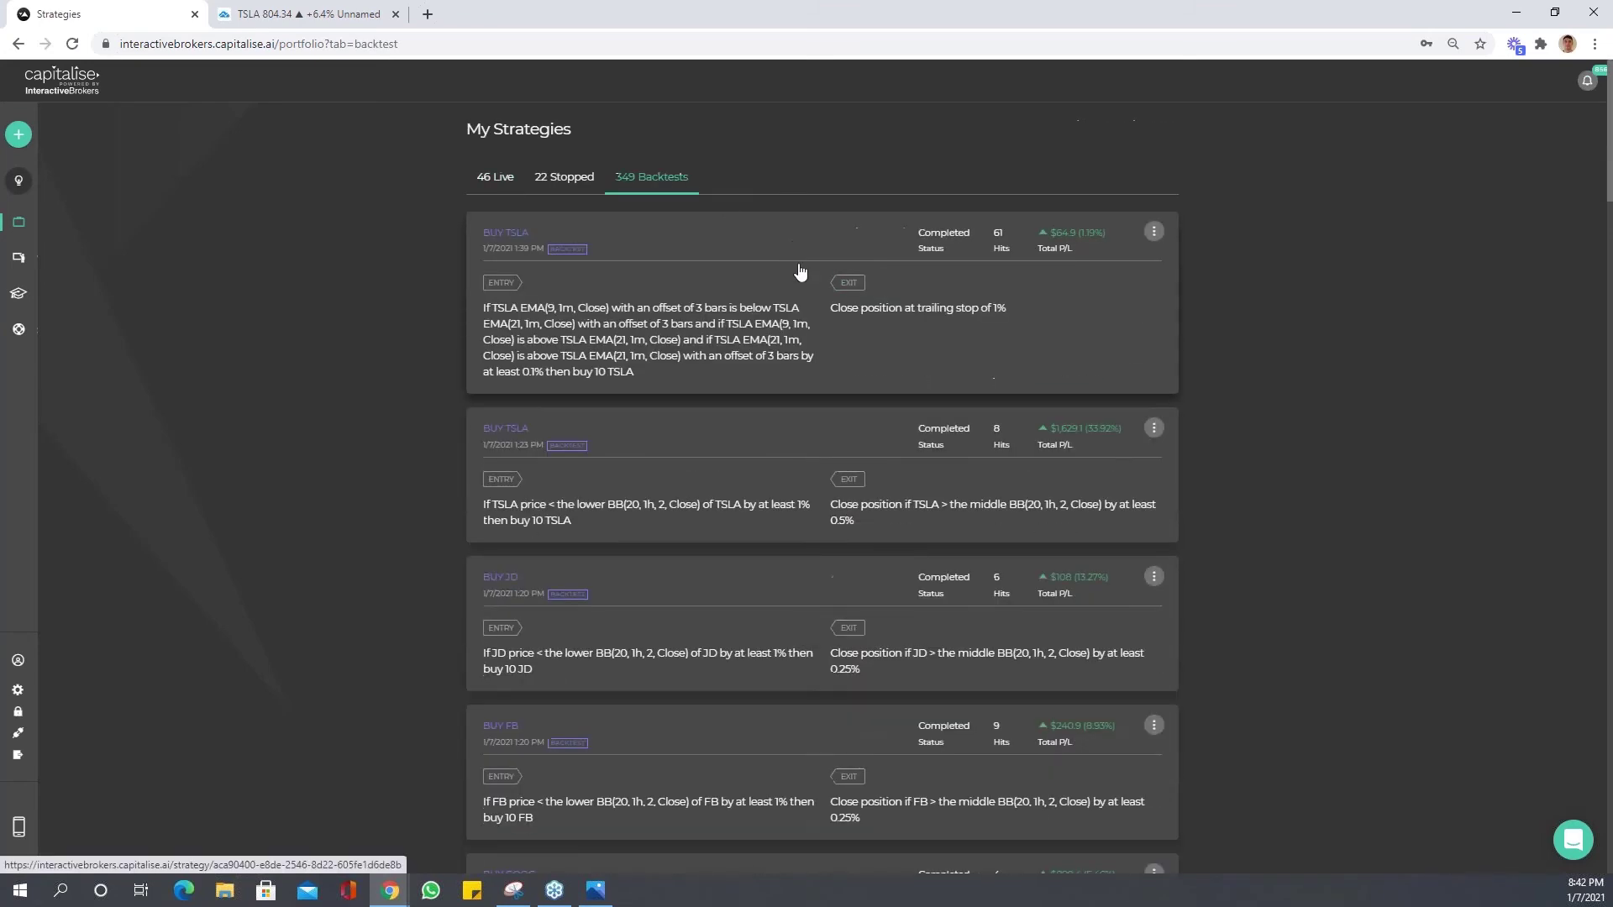
{"action": "left_click", "coordinate": [918, 310]}
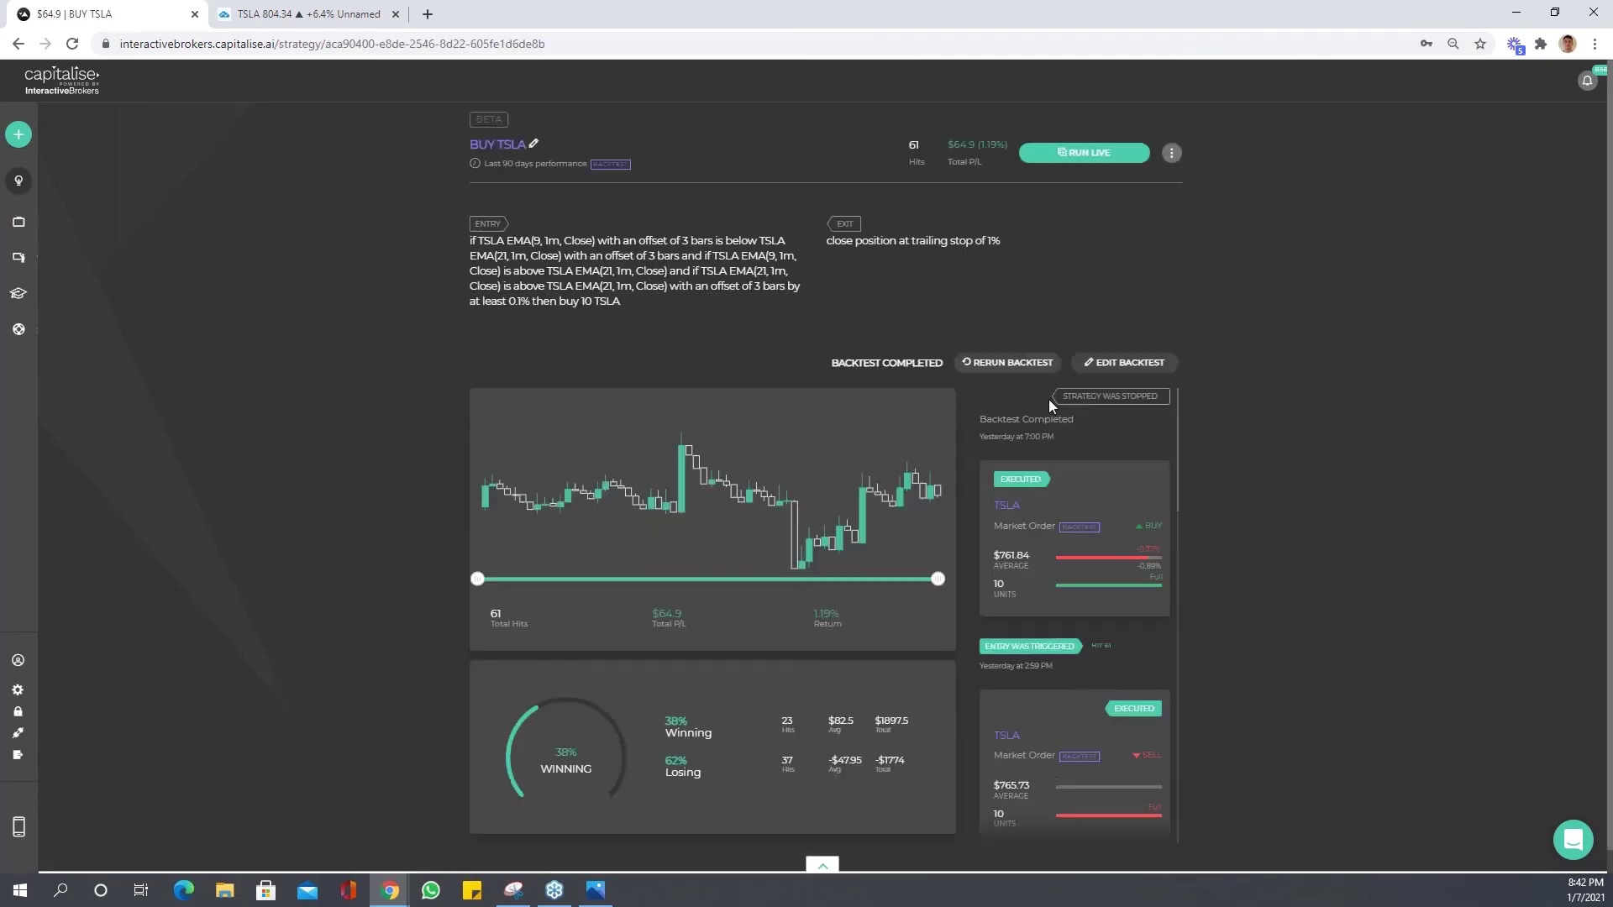
{"action": "scroll", "coordinate": [1097, 467], "scroll_direction": "down", "scroll_amount": 5}
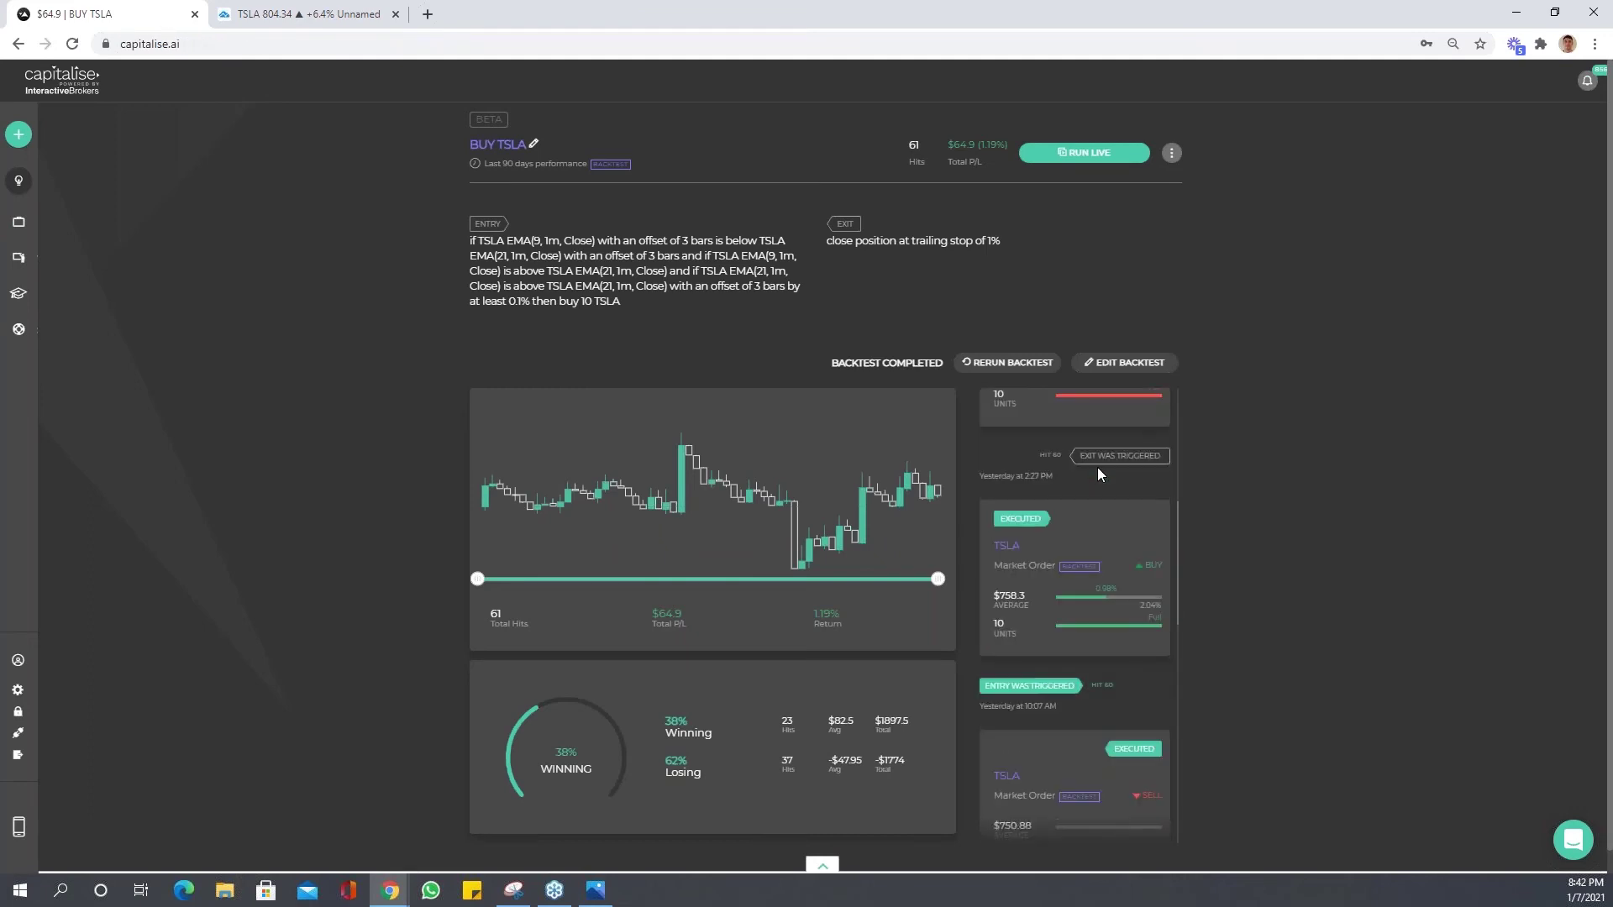
{"action": "scroll", "coordinate": [1097, 467], "scroll_direction": "down", "scroll_amount": 1}
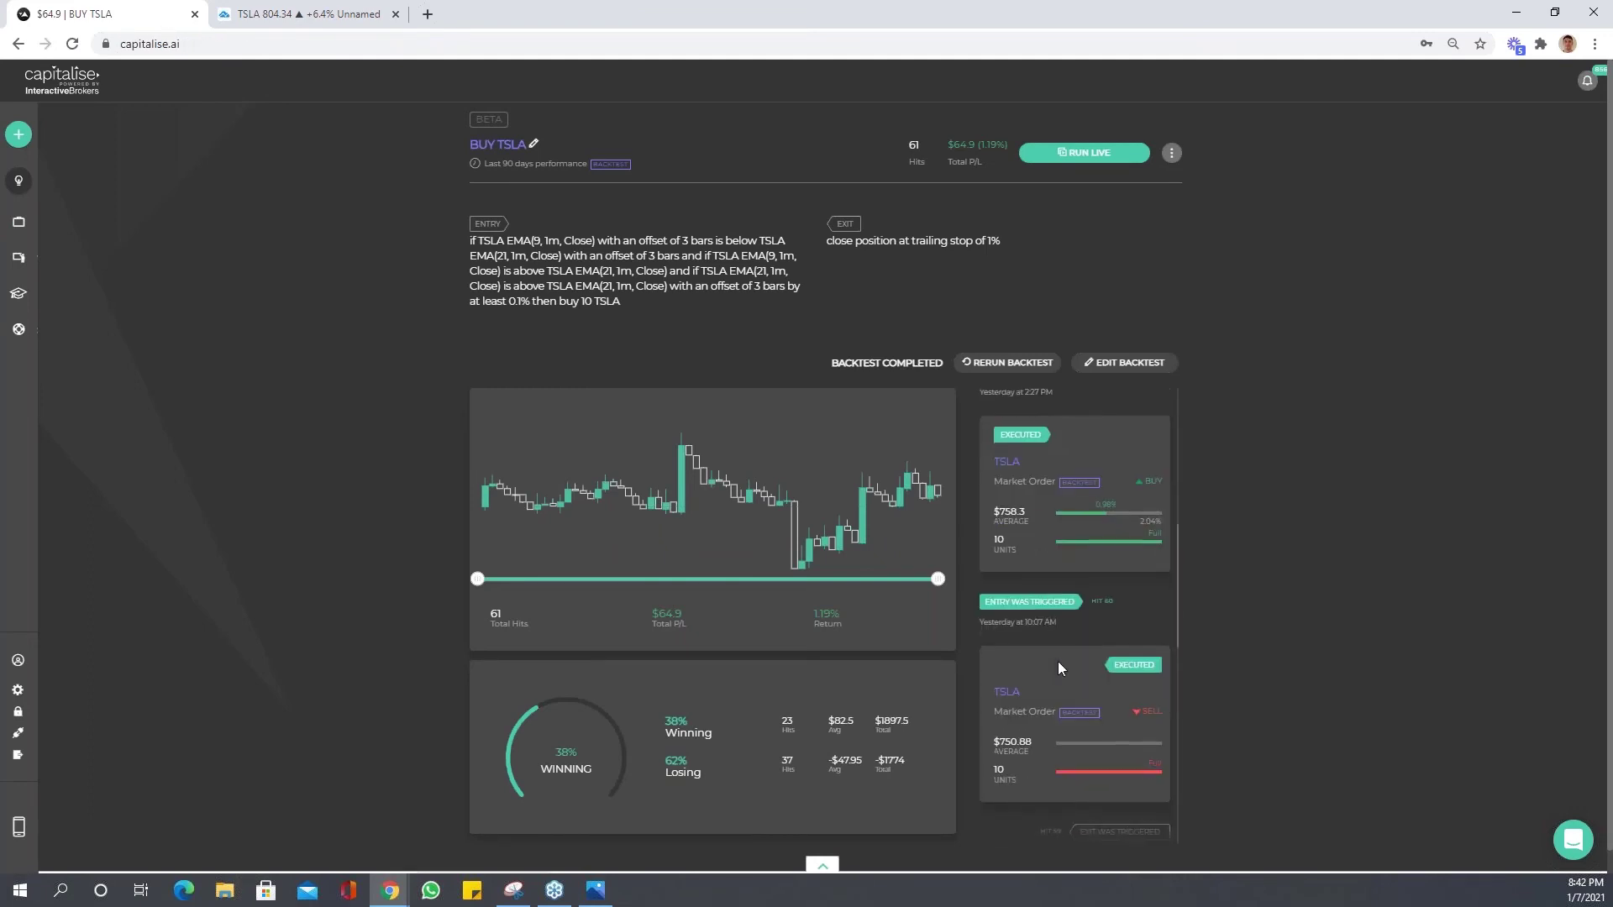
{"action": "left_click_drag", "start_coordinate": [1060, 621], "coordinate": [1011, 622]}
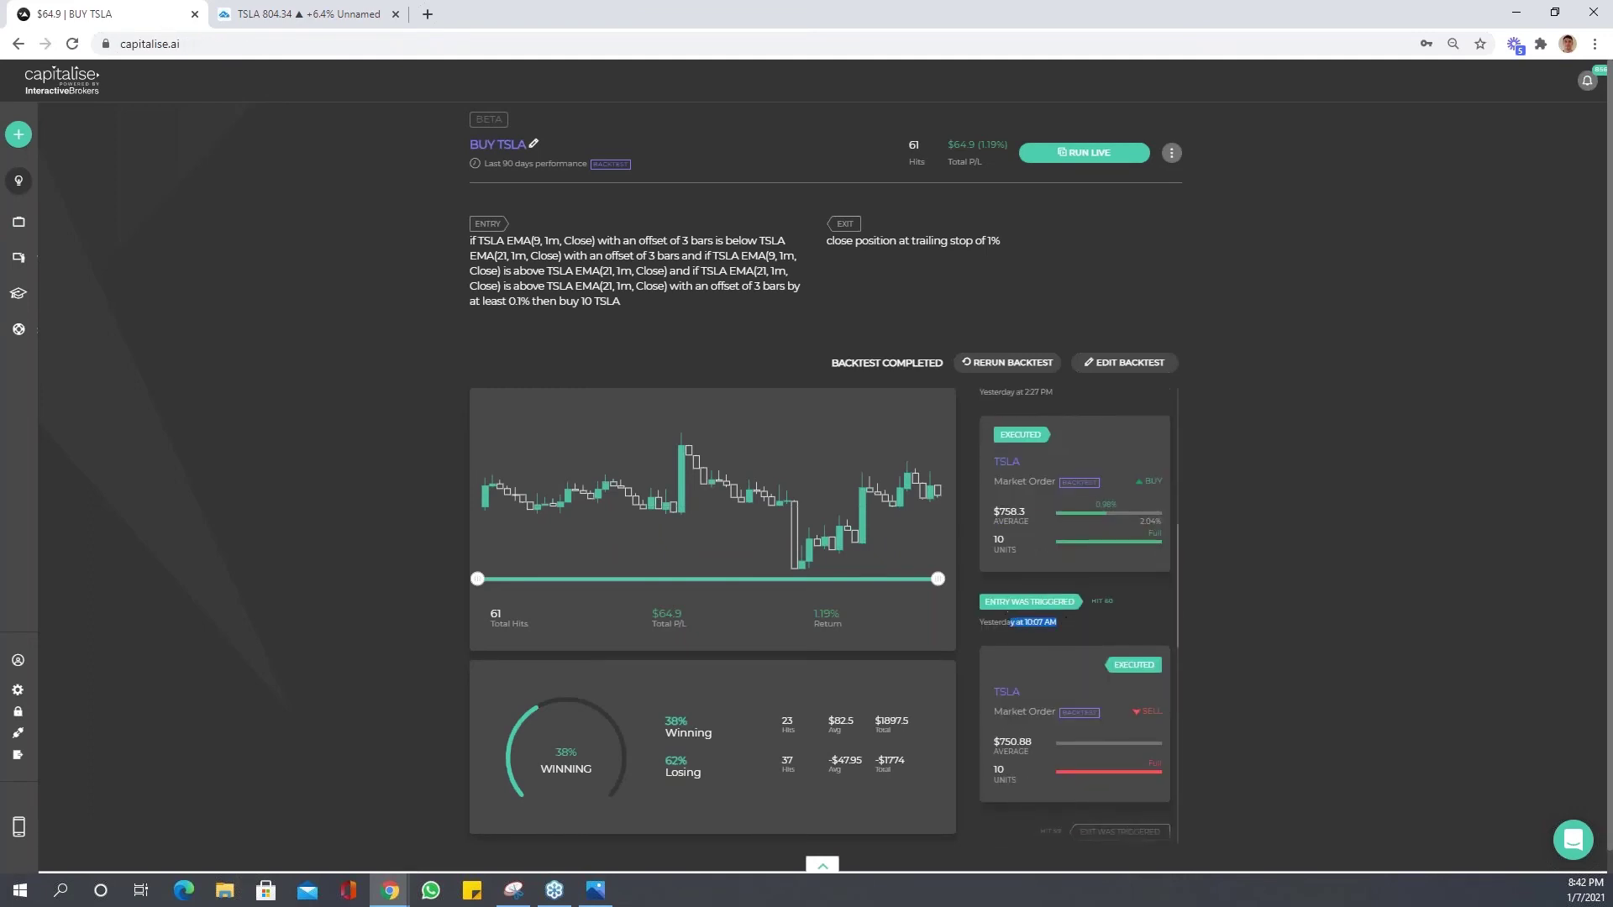
{"action": "left_click", "coordinate": [1057, 630]}
{"action": "left_click", "coordinate": [1171, 154]}
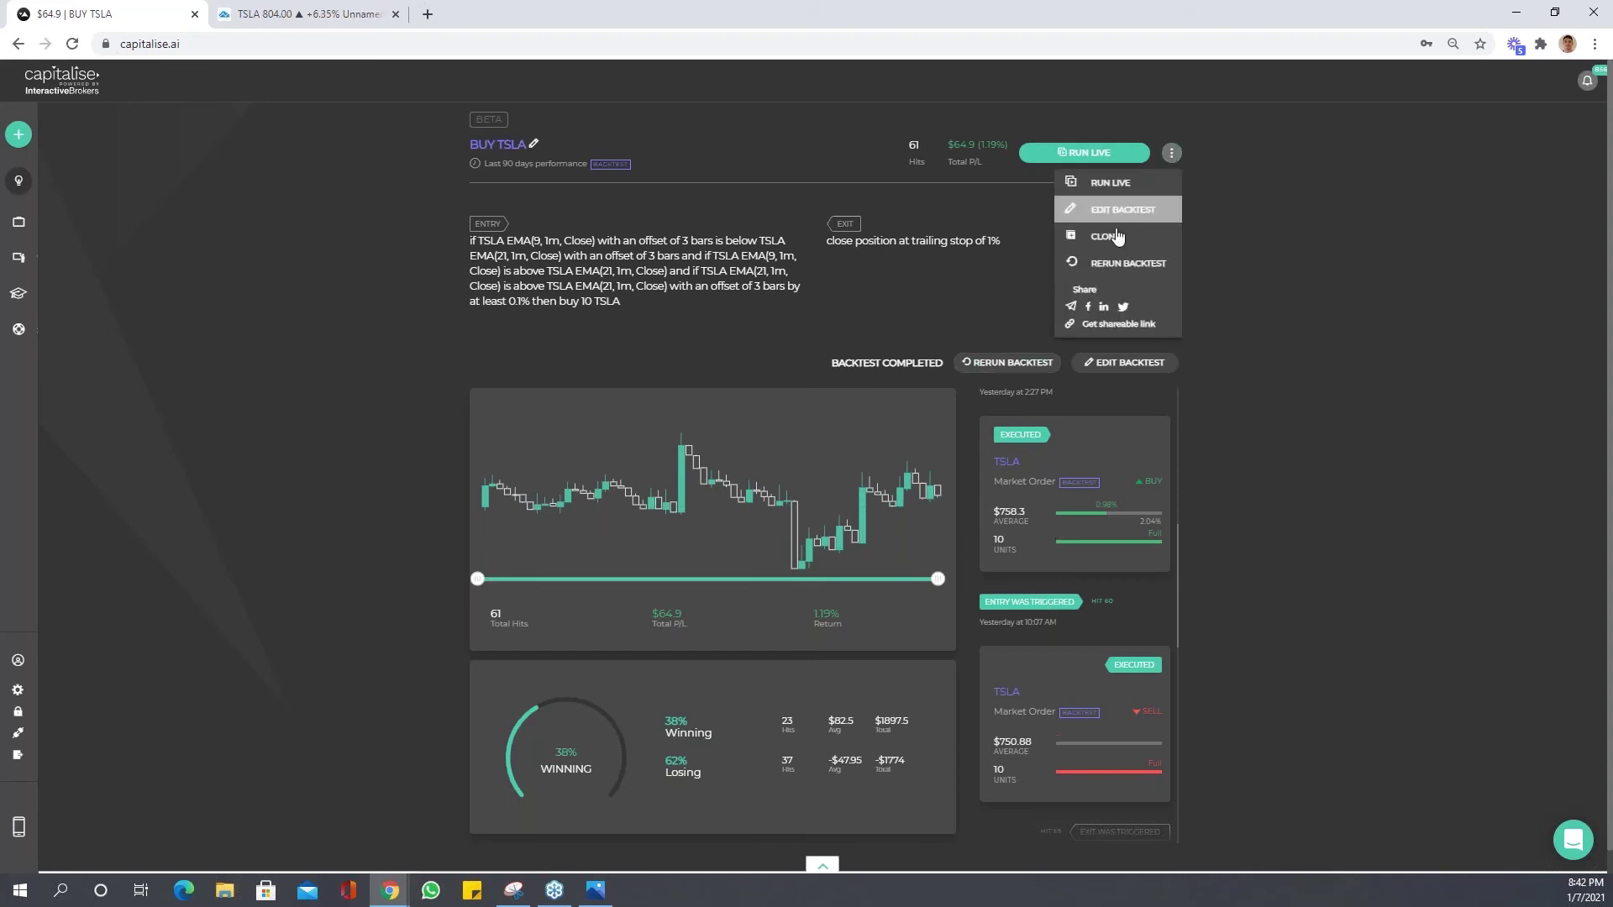
Clone the strategy, changing its trailing stop from 1% to 2%.
{"action": "left_click", "coordinate": [1115, 235]}
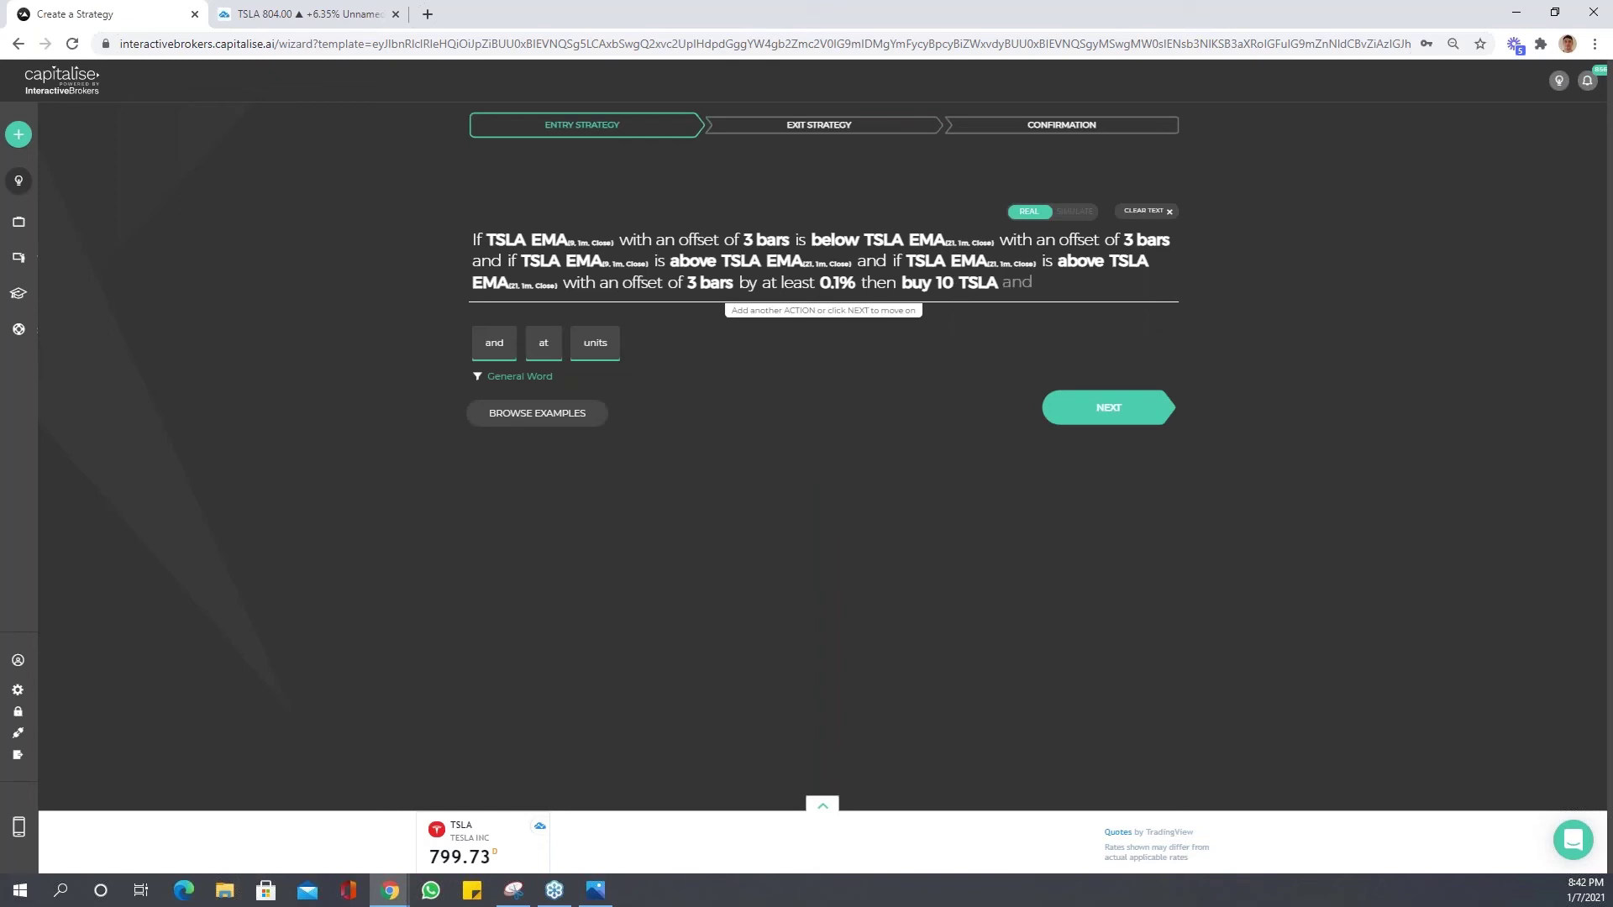
{"action": "left_click", "coordinate": [1114, 412]}
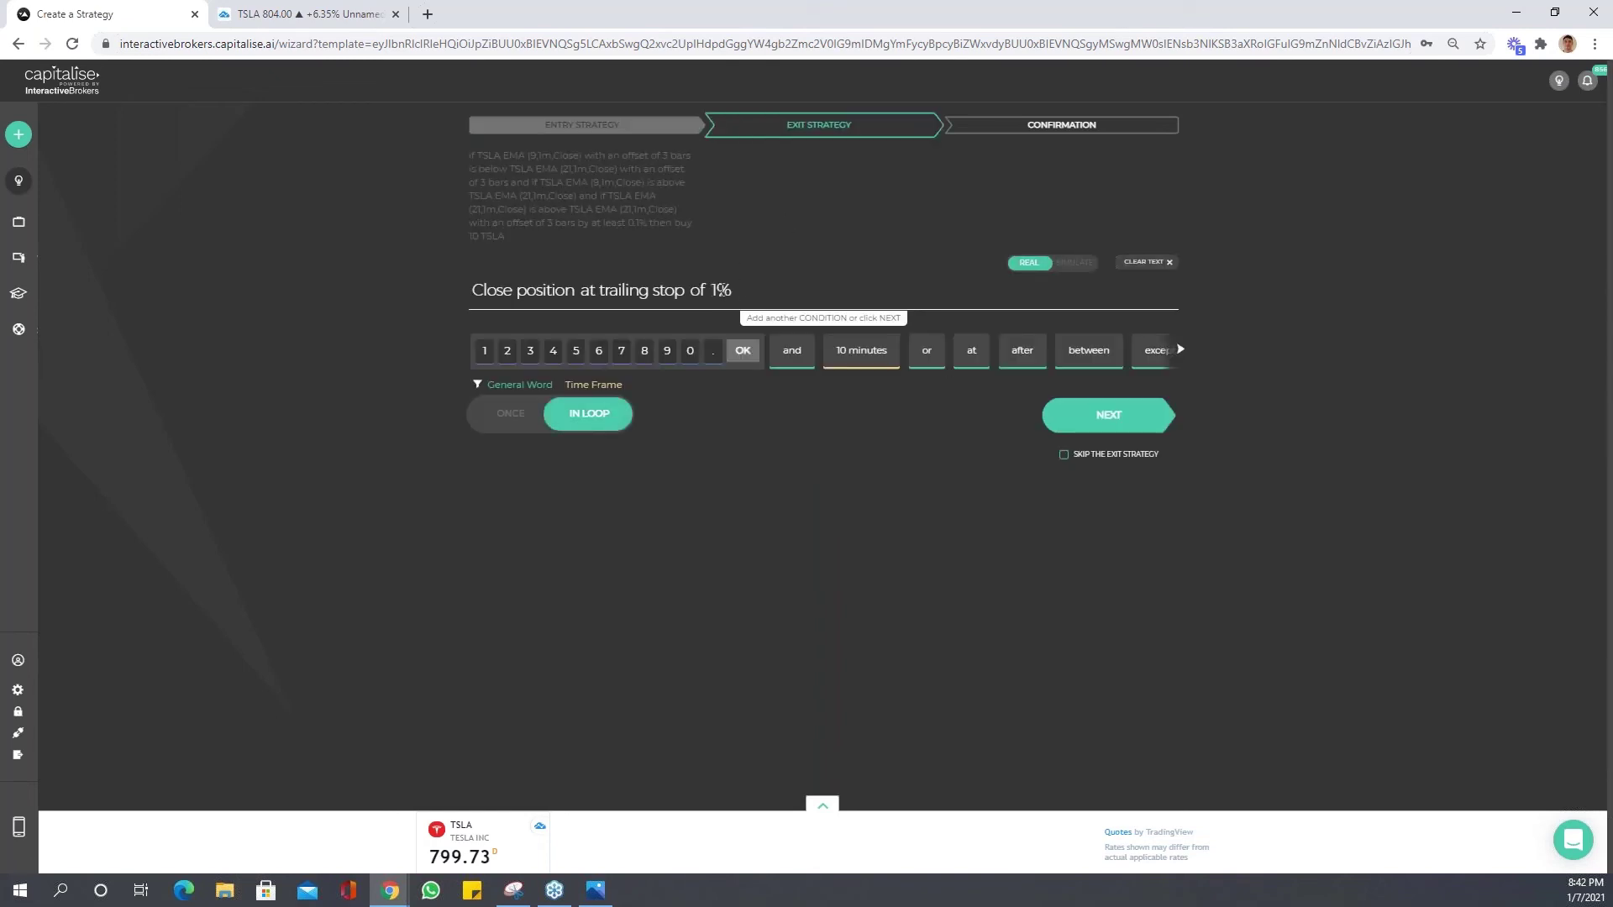
{"action": "type", "text": "2%"}
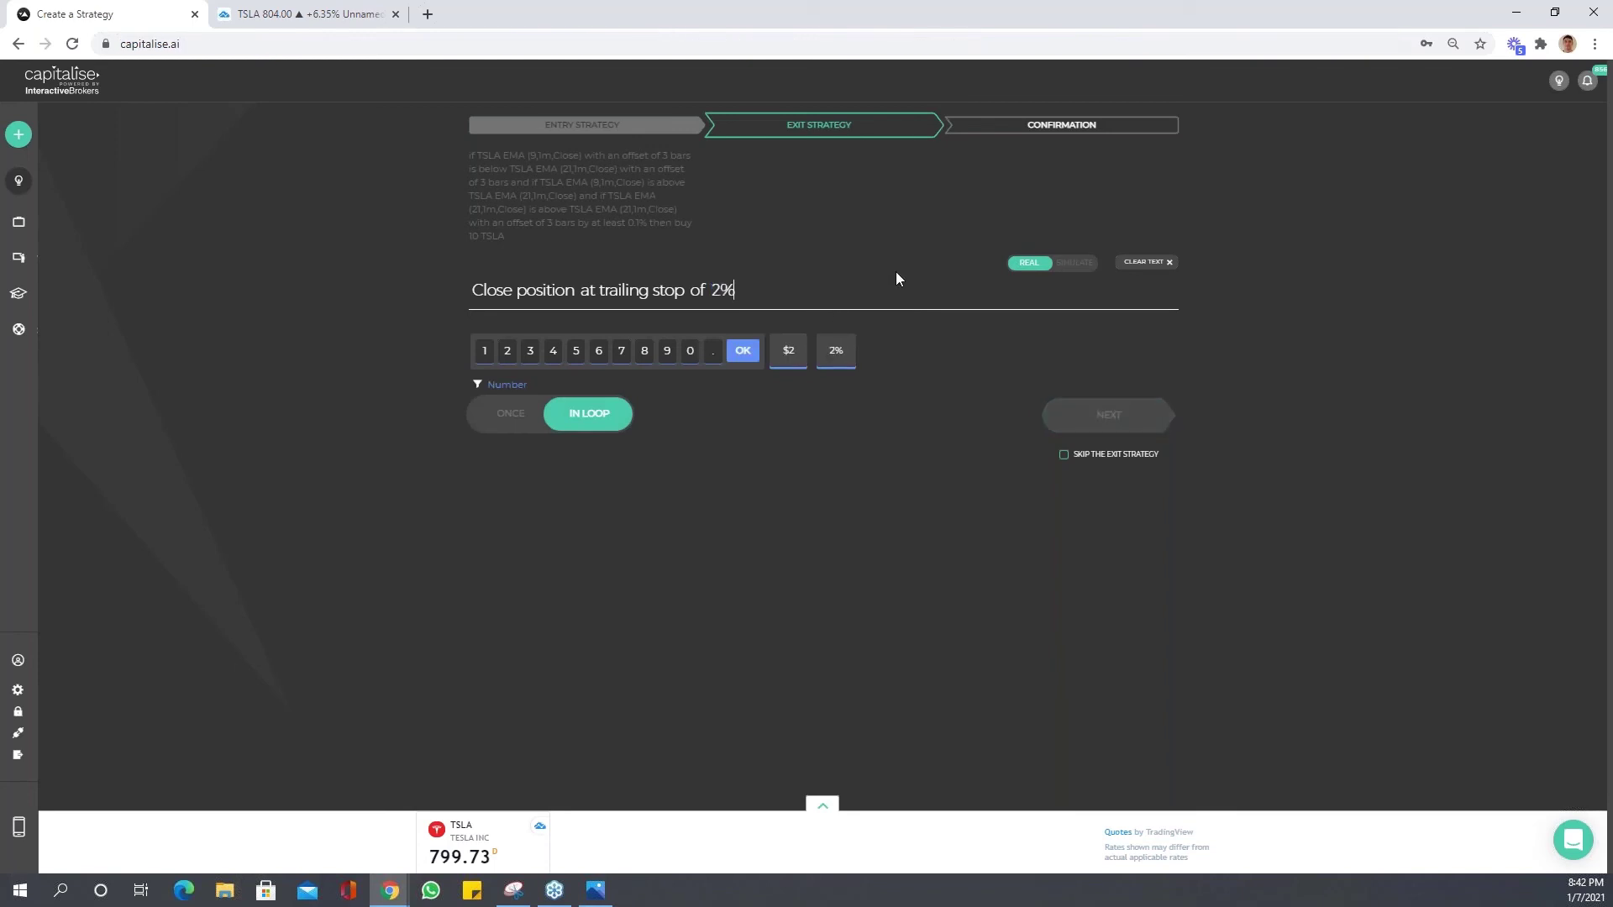
{"action": "left_click", "coordinate": [790, 351]}
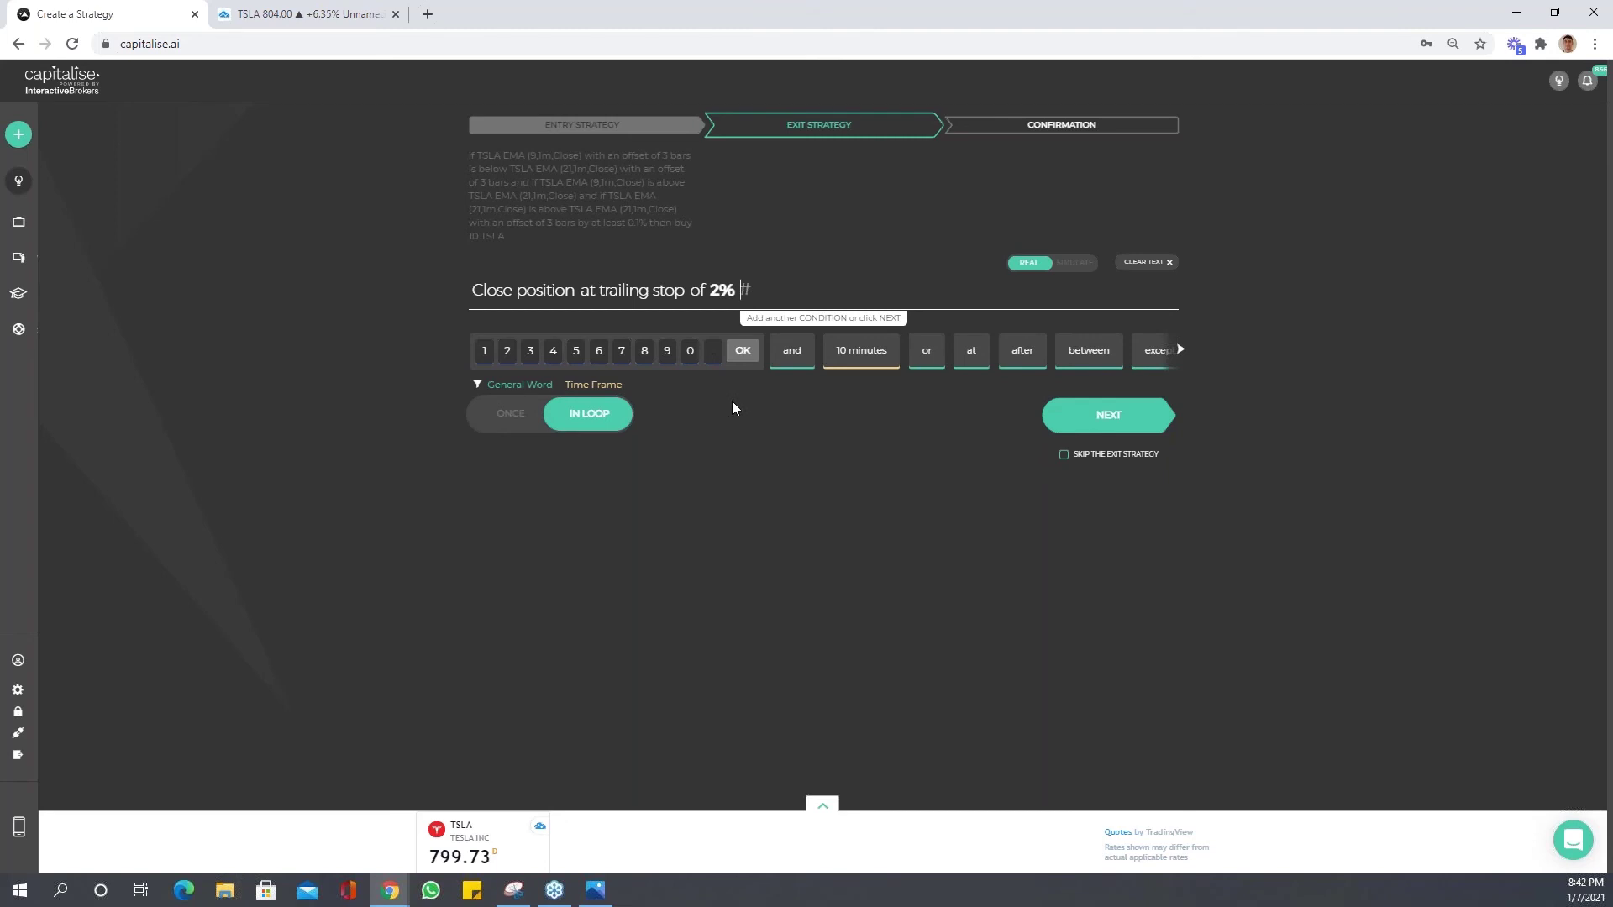
{"action": "left_click", "coordinate": [1111, 417]}
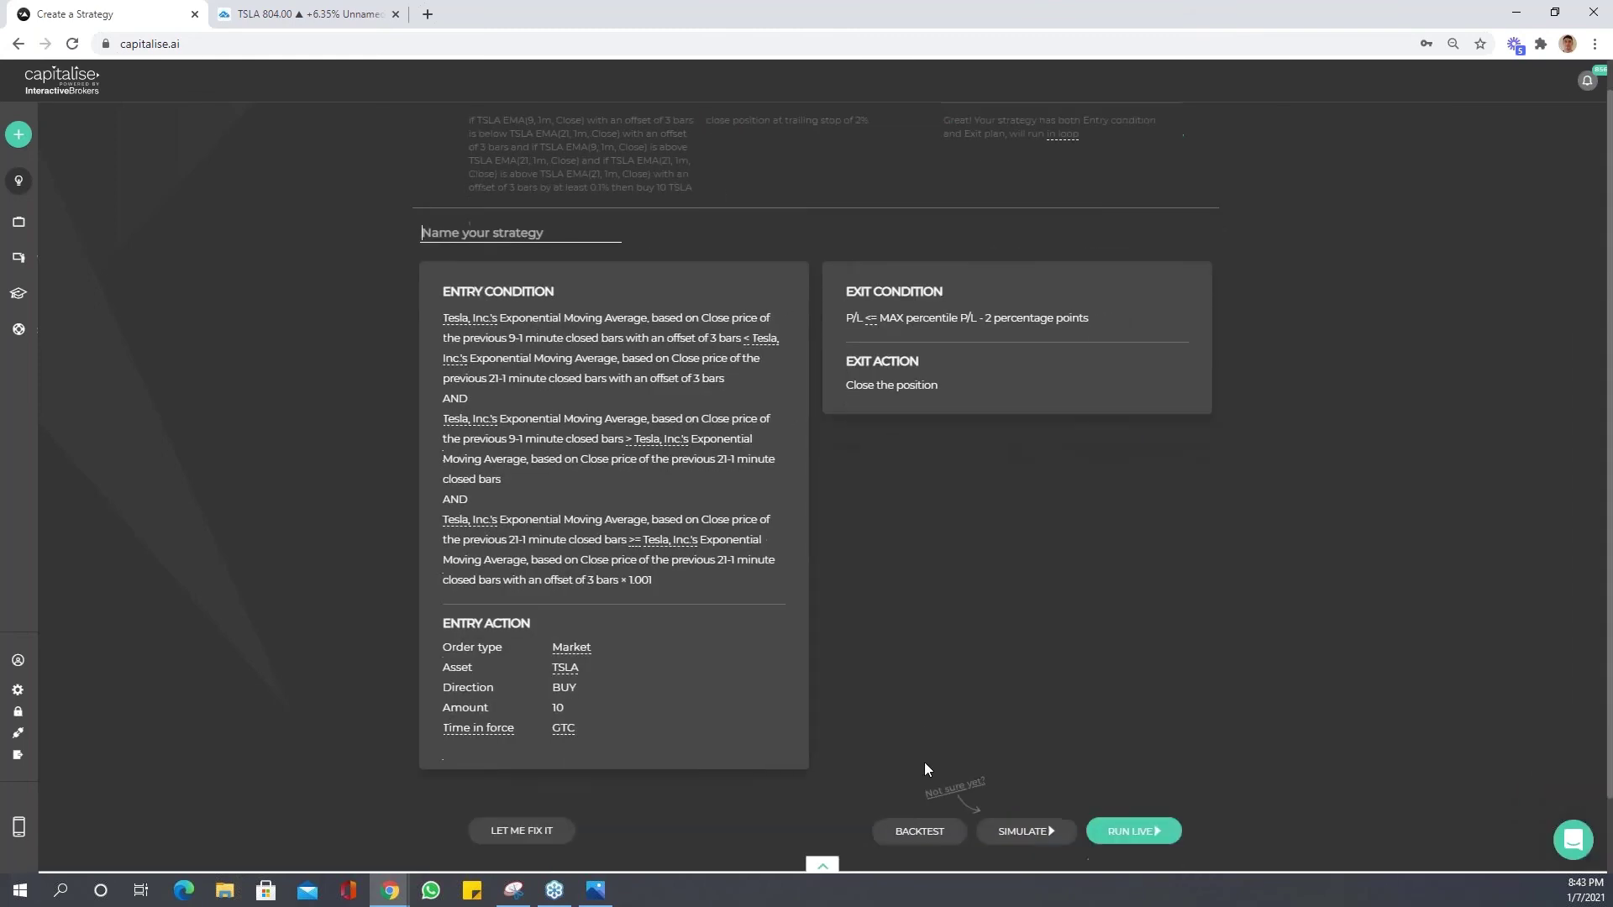
Start a backtest of the 2% version and dismiss the limitation notice.
{"action": "left_click", "coordinate": [935, 749]}
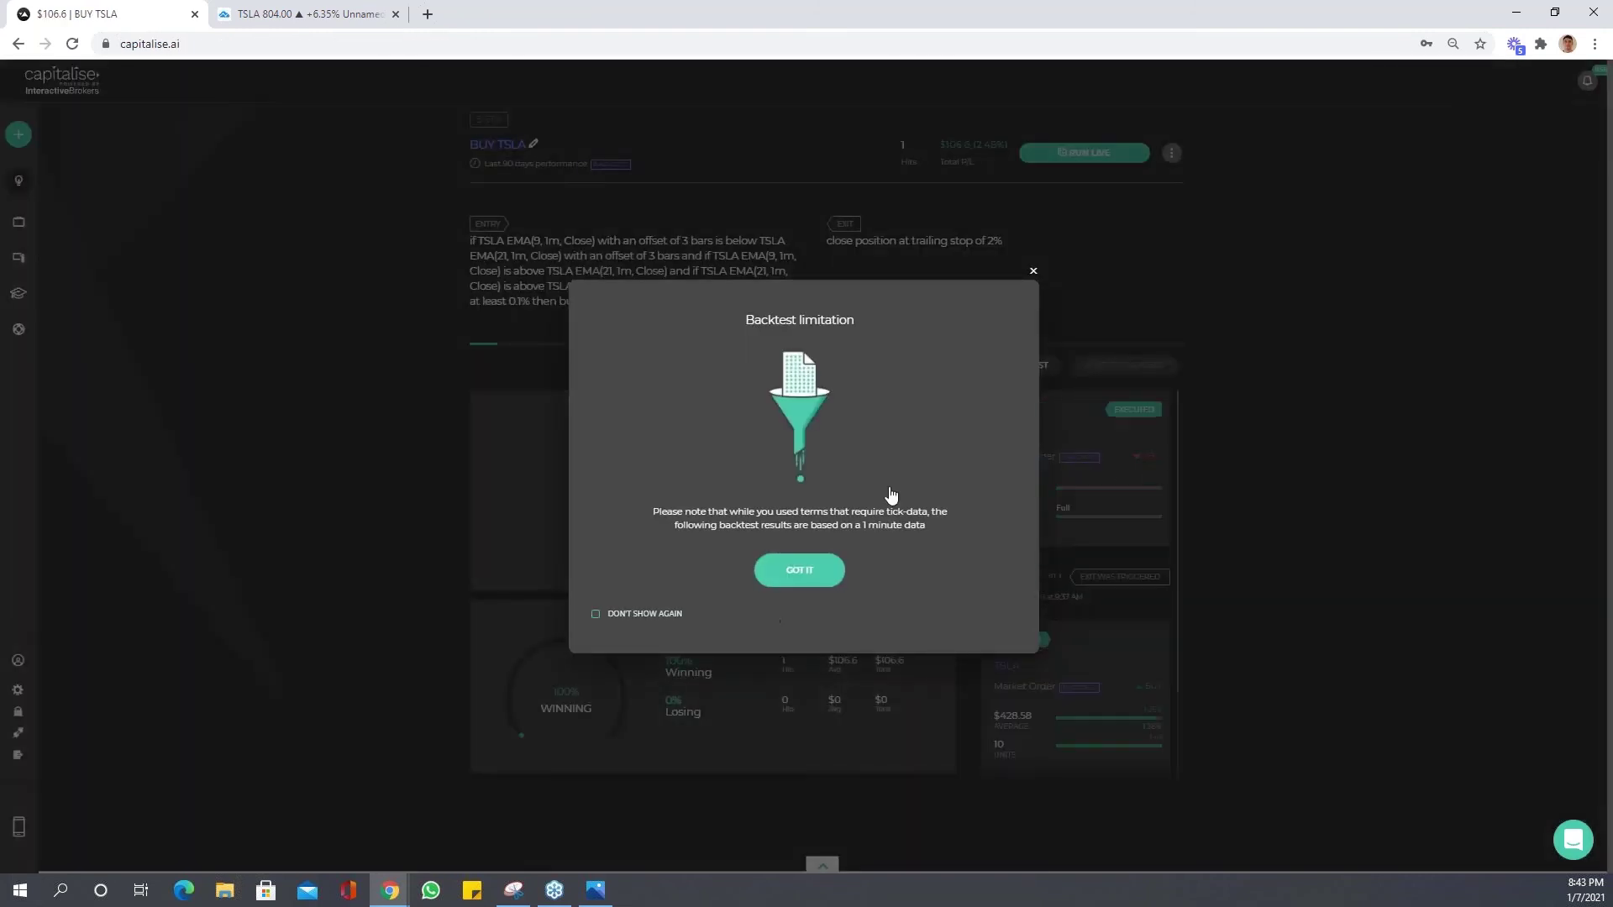
{"action": "left_click", "coordinate": [1034, 271]}
{"action": "left_click", "coordinate": [1171, 152]}
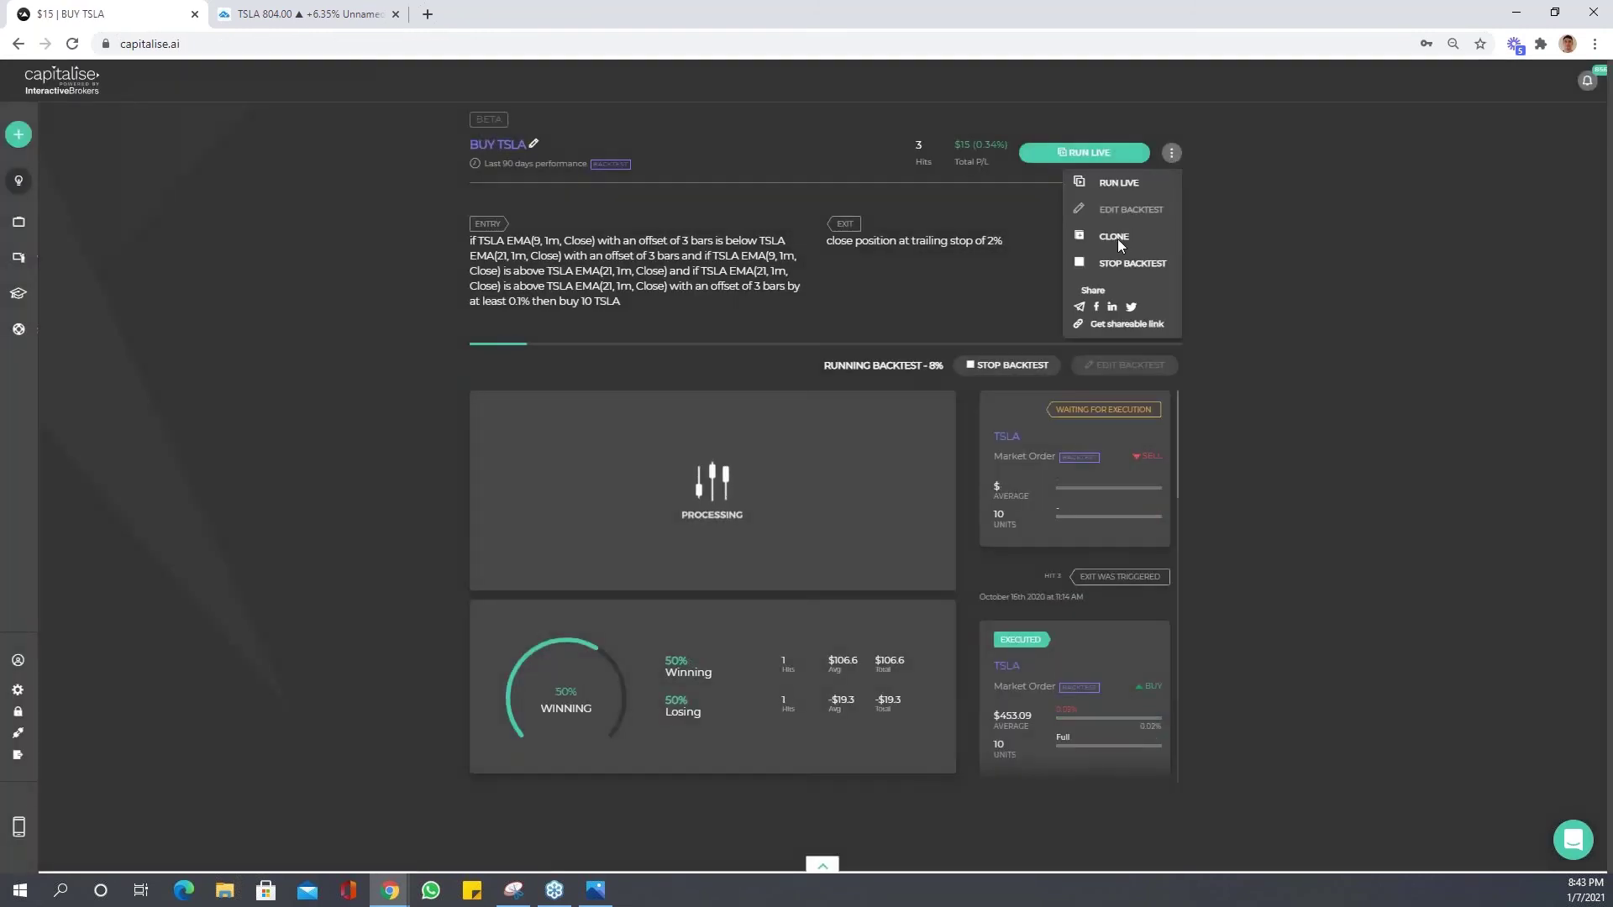
Clone the 2% strategy, replacing the trailing stop with 5%.
{"action": "left_click", "coordinate": [1116, 237]}
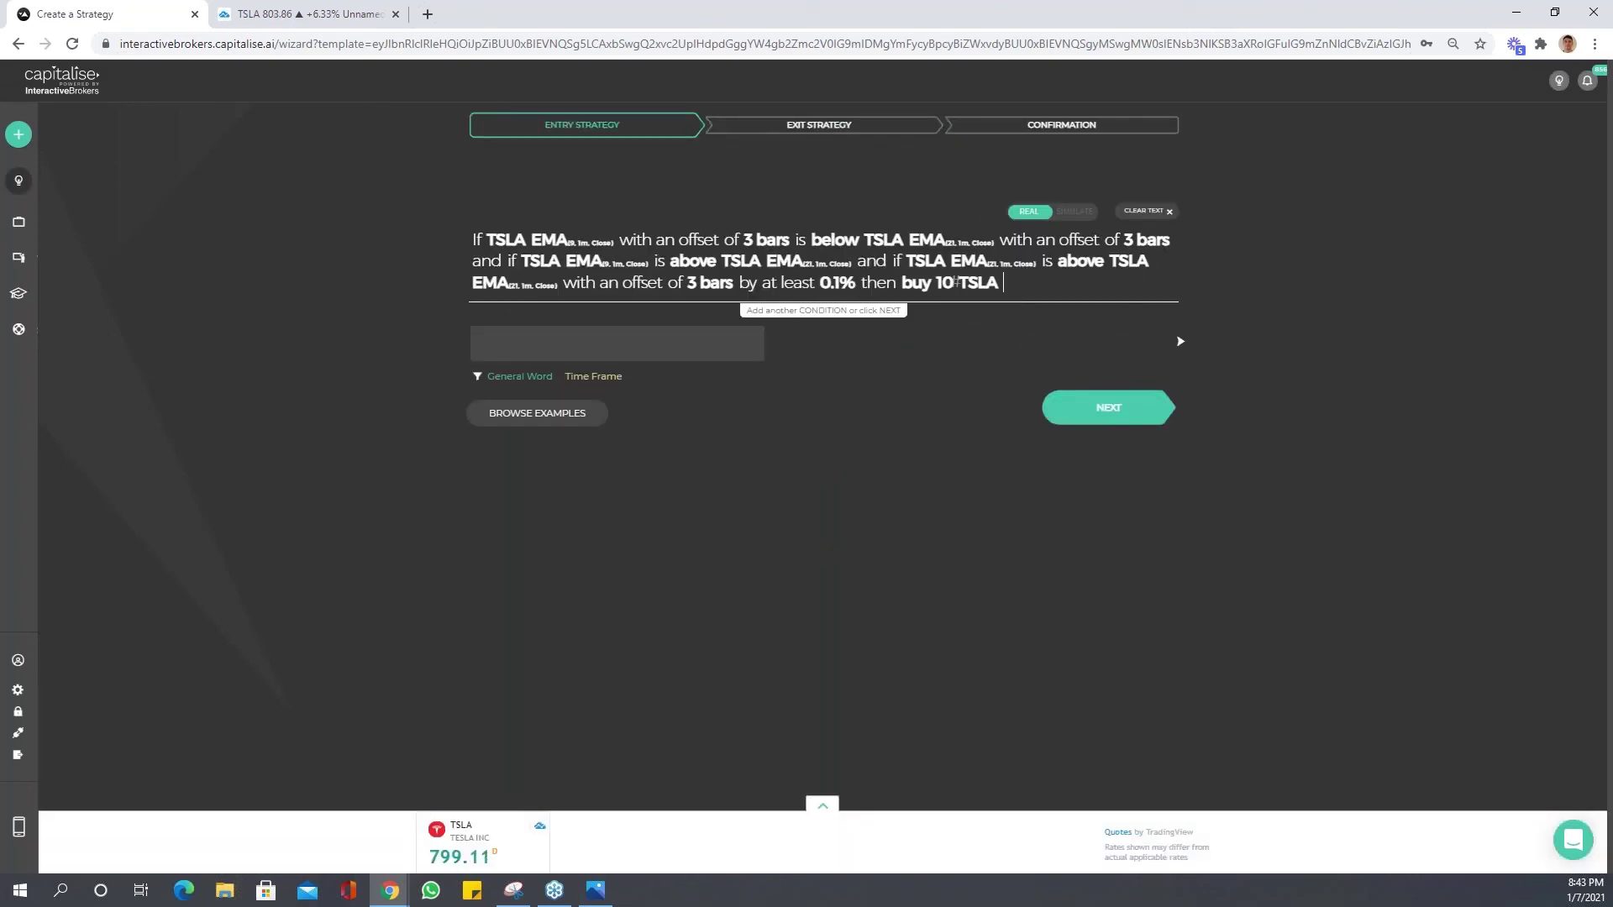
{"action": "left_click", "coordinate": [1116, 410]}
{"action": "double_click", "coordinate": [737, 289]}
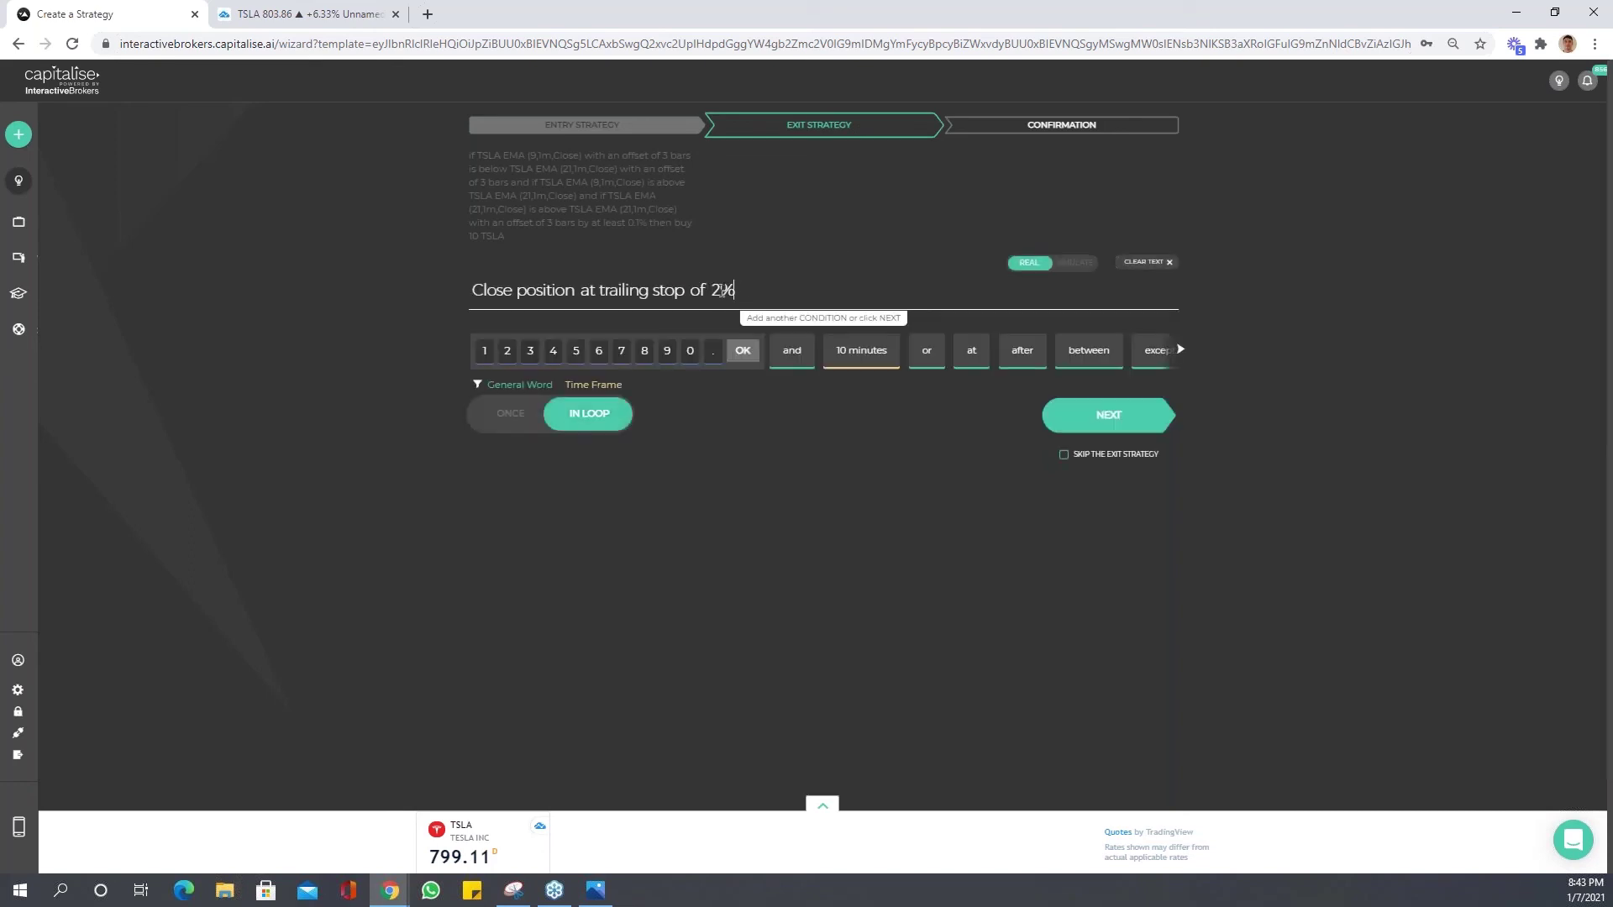
{"action": "type", "text": "5%"}
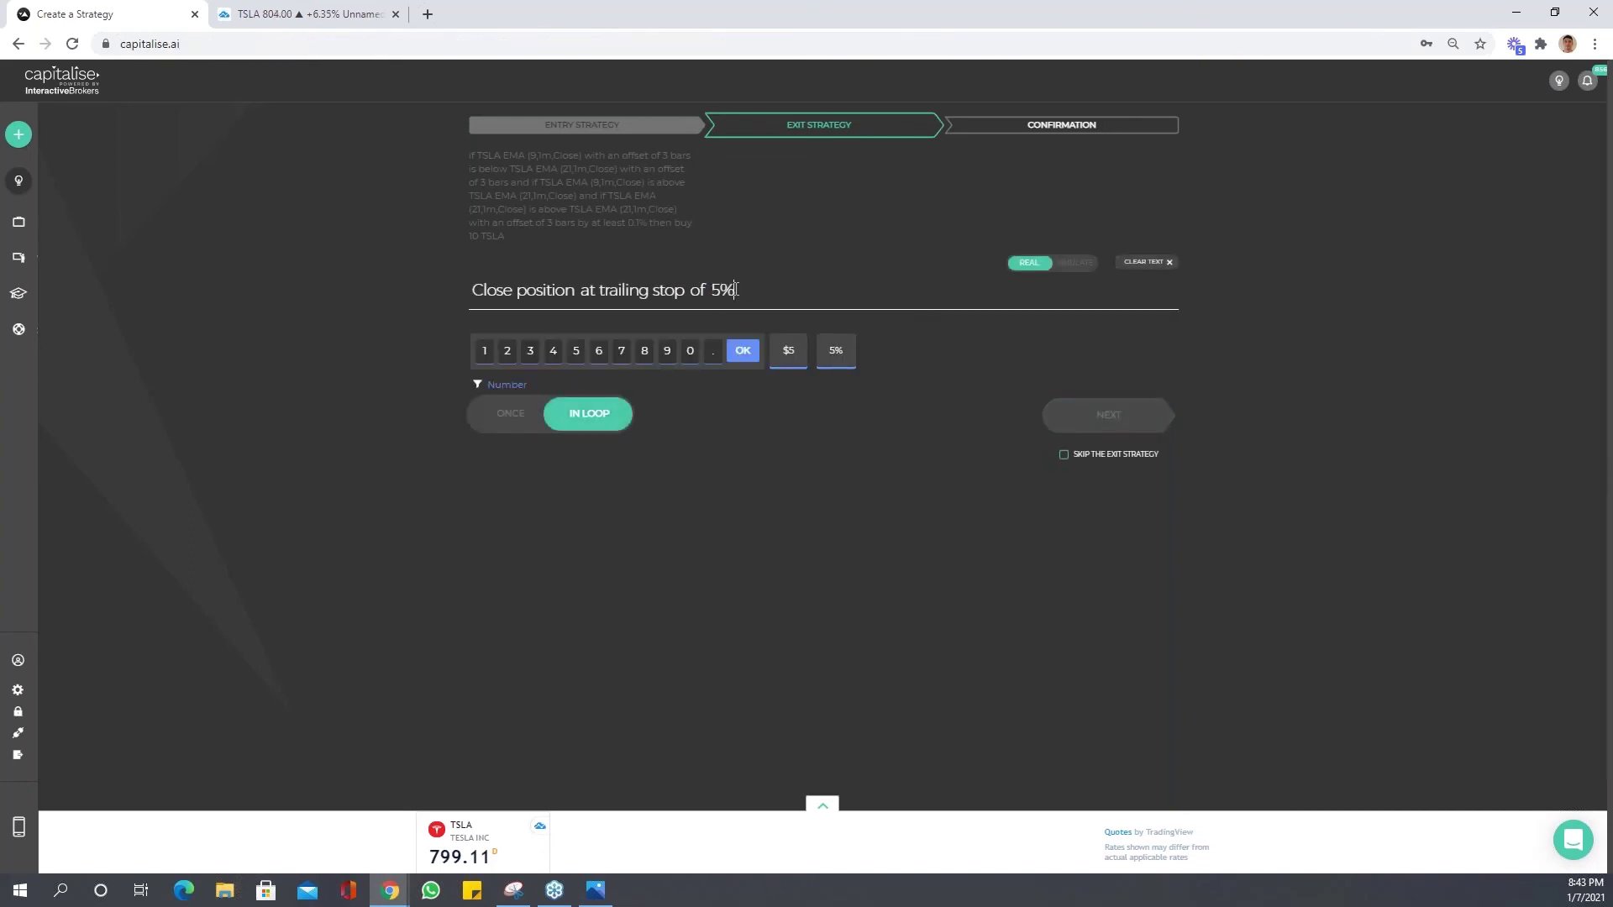
{"action": "left_click", "coordinate": [1121, 418]}
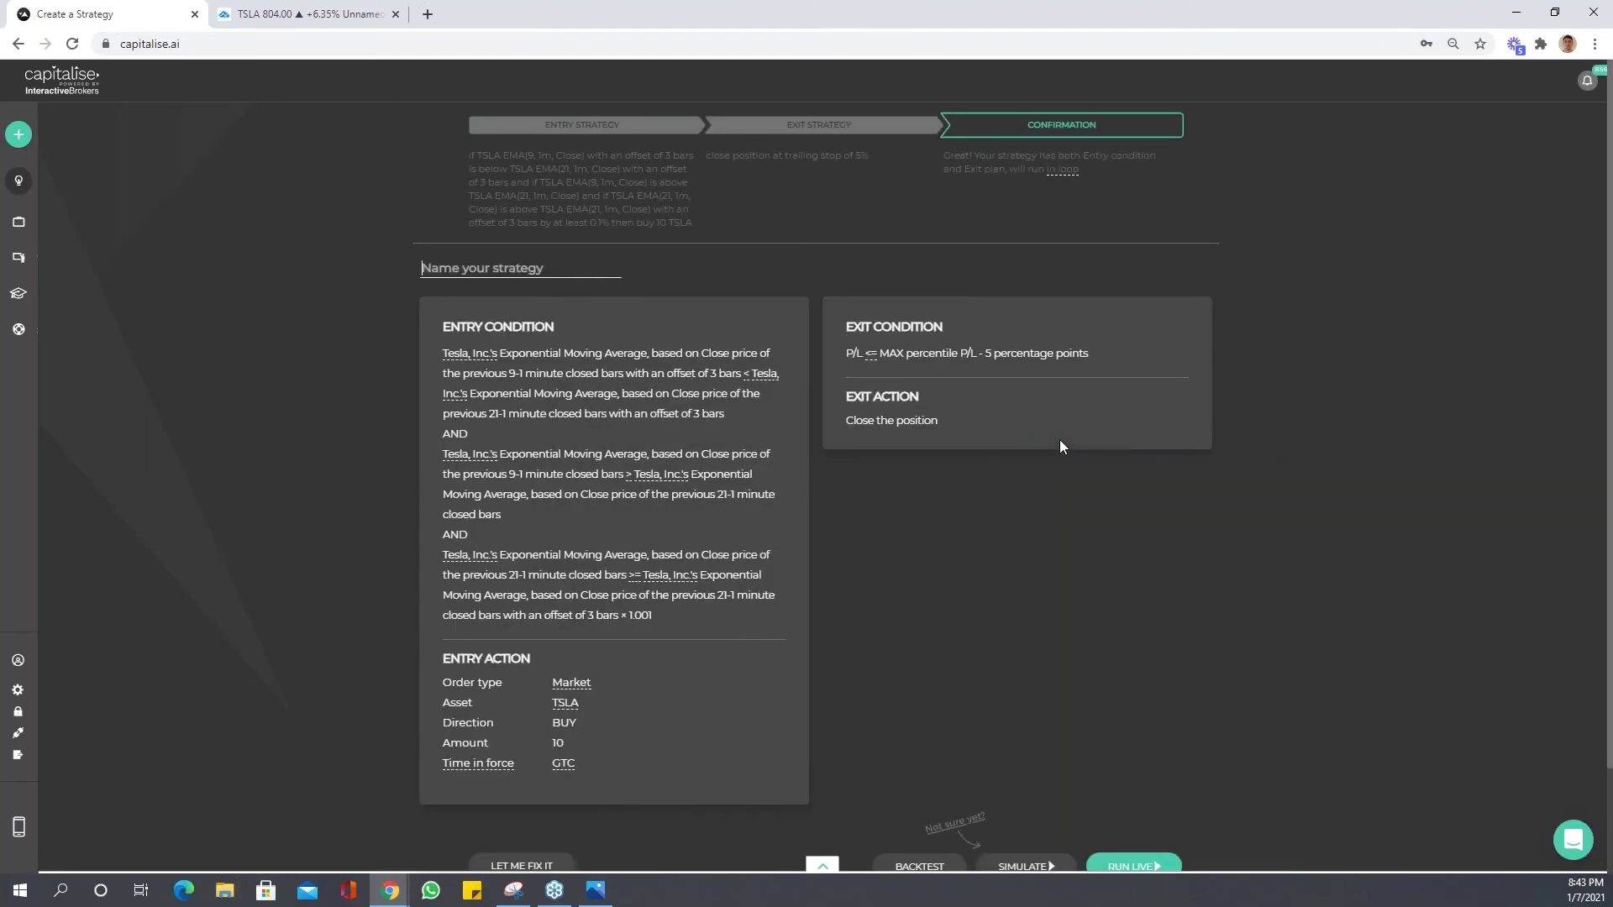
Backtest the 5% version and dismiss the limitation notice.
{"action": "scroll", "coordinate": [1058, 532], "scroll_direction": "down", "scroll_amount": 2}
{"action": "left_click", "coordinate": [915, 750]}
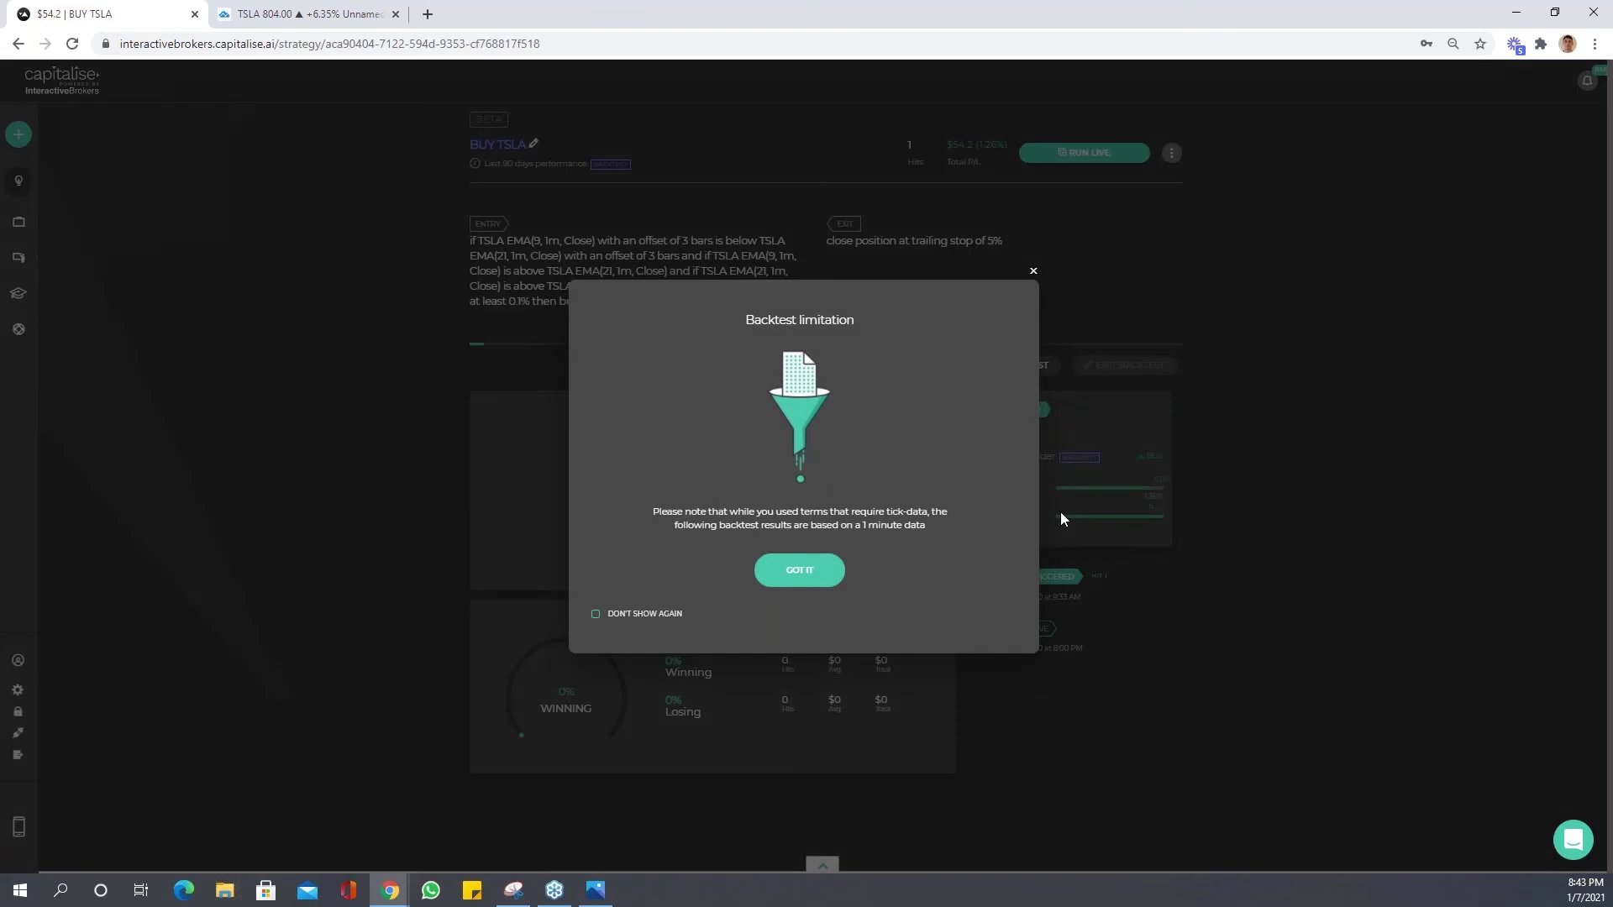
{"action": "left_click", "coordinate": [824, 577]}
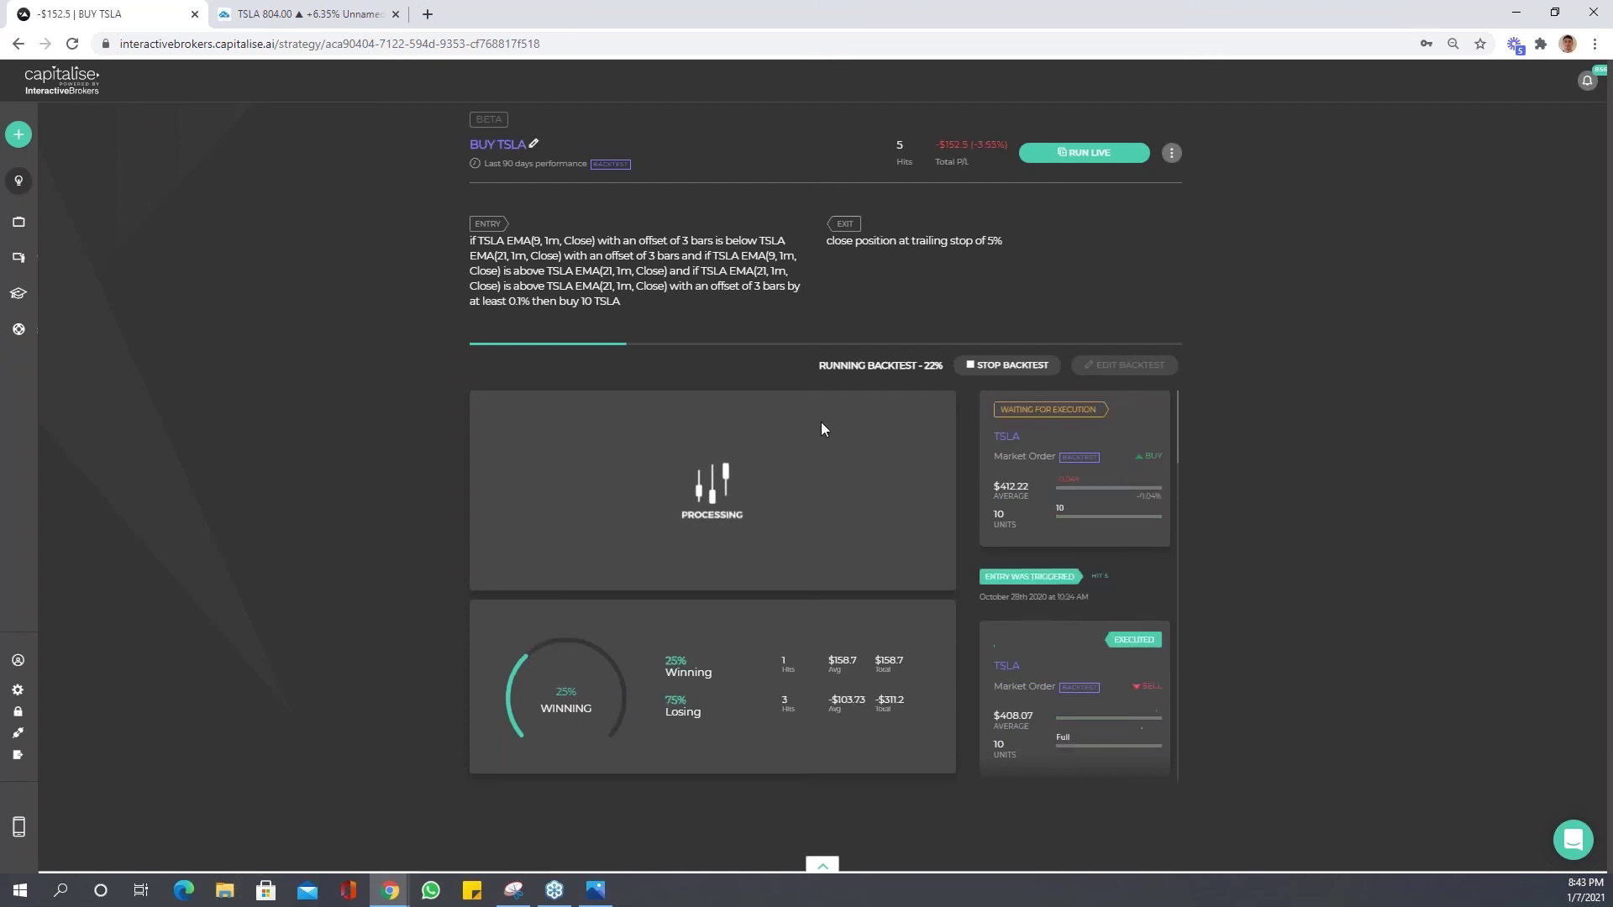
Show the My Strategies Backtests tab, where the 5% copy reaches 9 hits and $1,202.7 profit.
{"action": "left_click", "coordinate": [65, 223]}
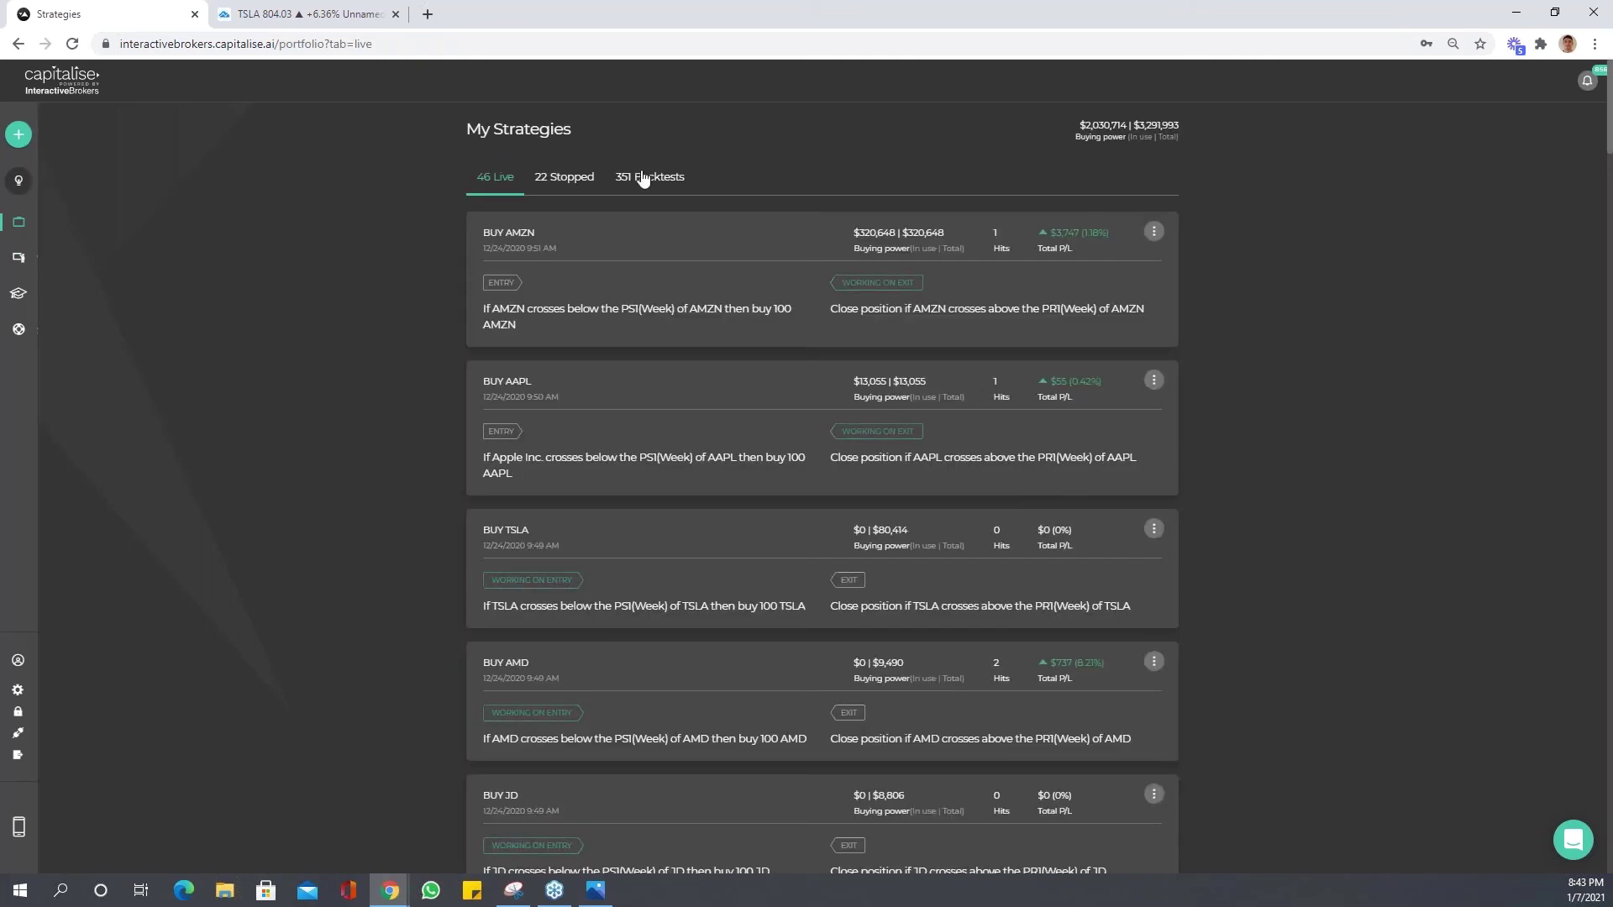
{"action": "left_click", "coordinate": [642, 177]}
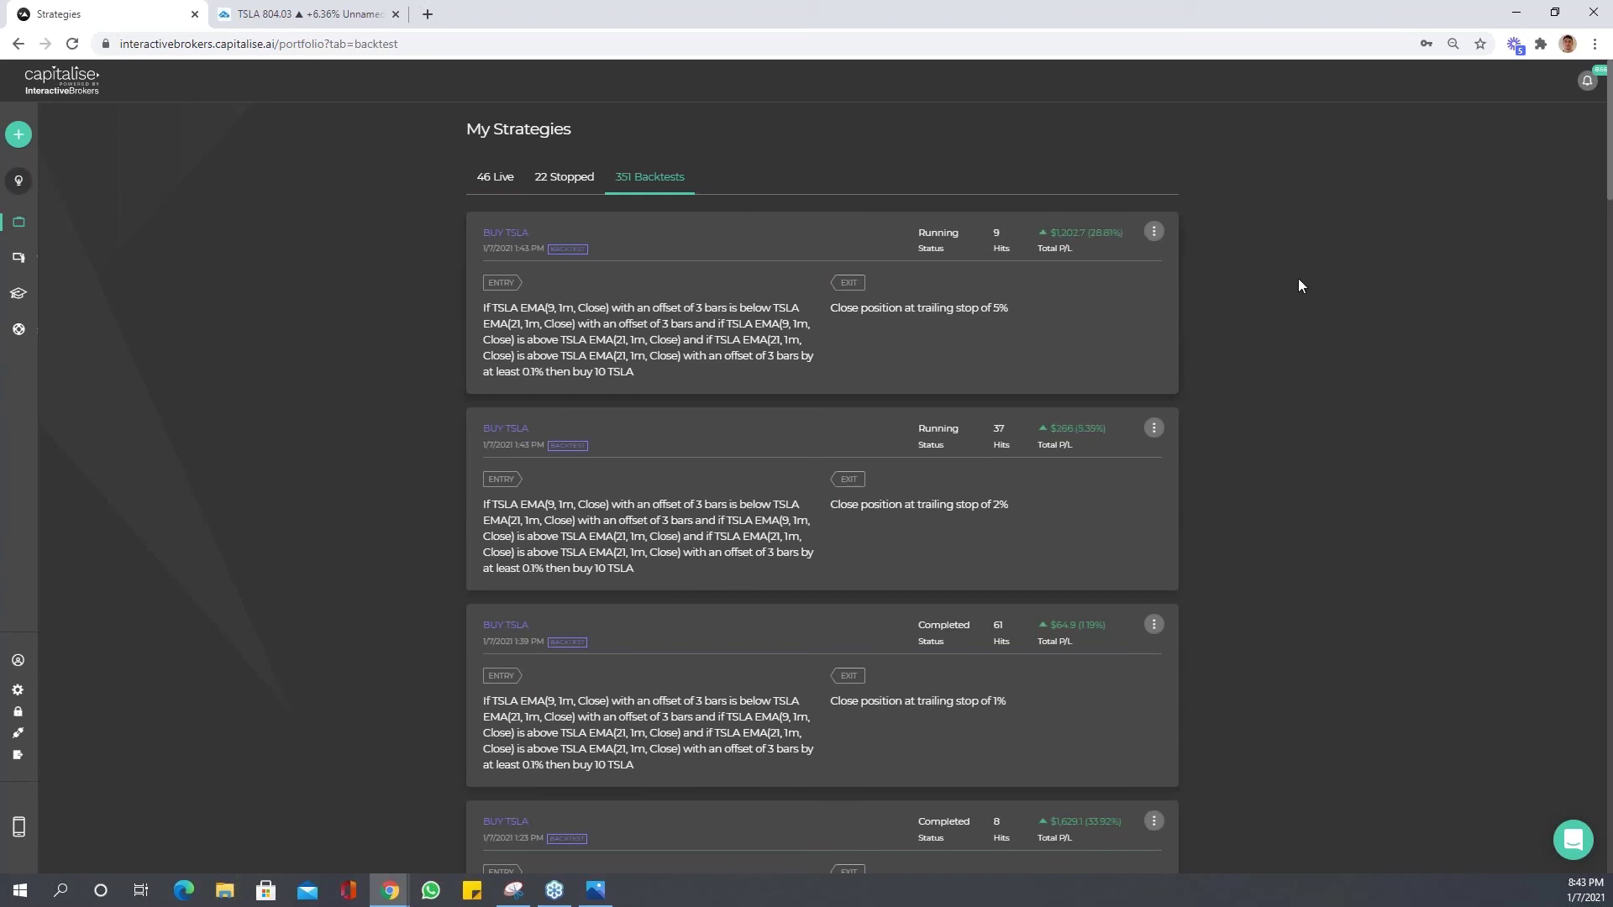
{"action": "scroll", "coordinate": [1298, 285], "scroll_direction": "down", "scroll_amount": 1}
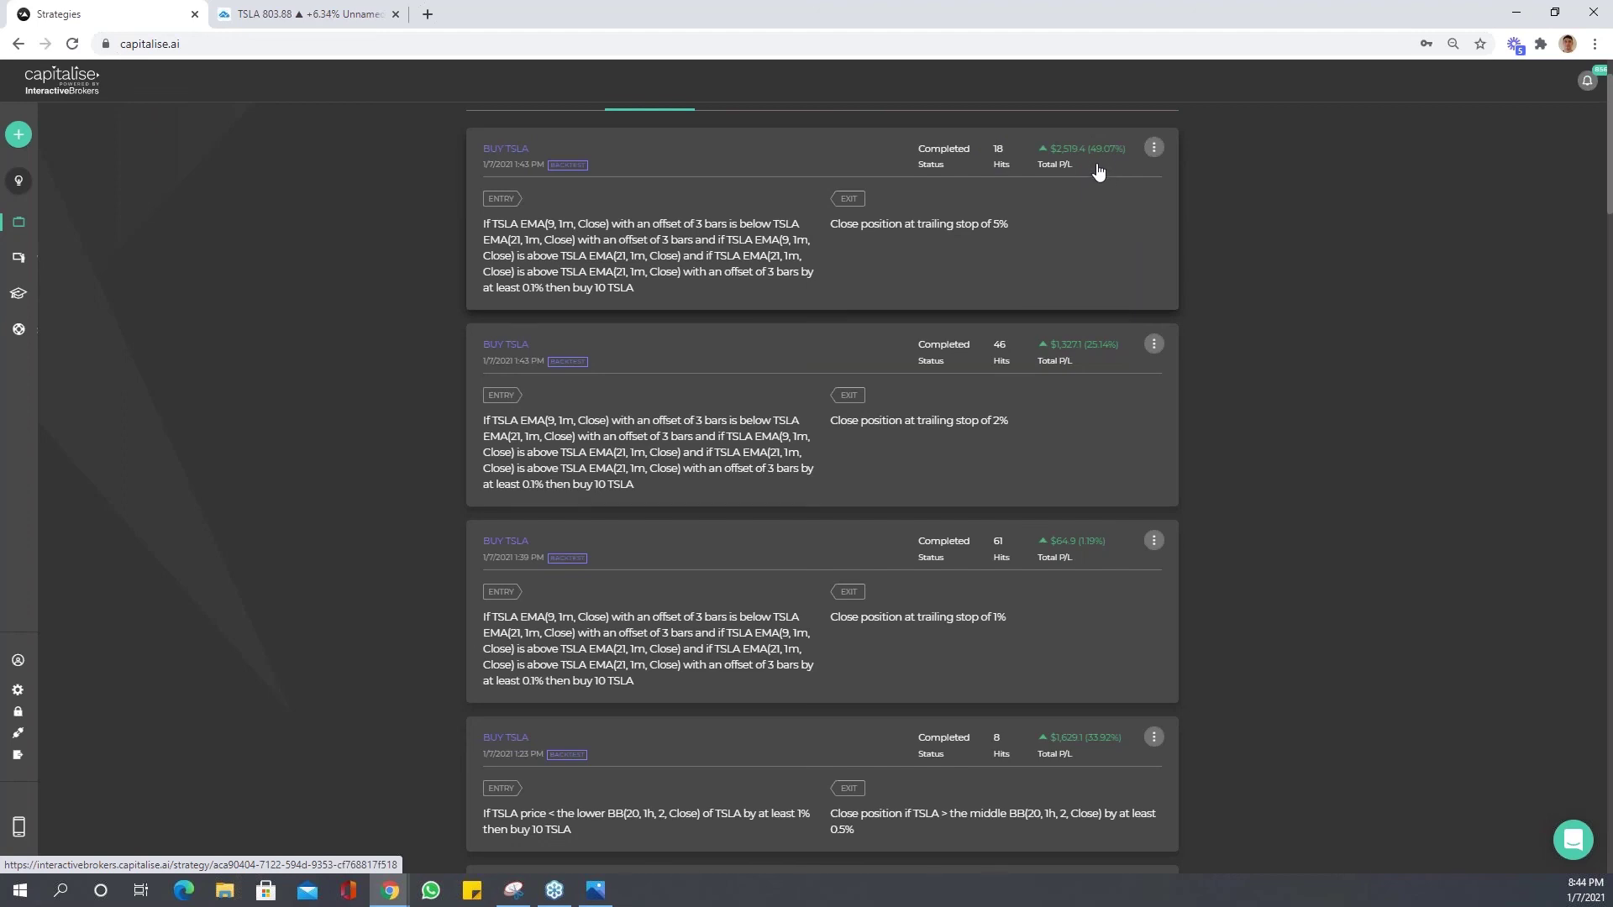
Choose Run Live for the 5% trailing-stop backtest and confirm it on the summary page.
{"action": "left_click", "coordinate": [1156, 150]}
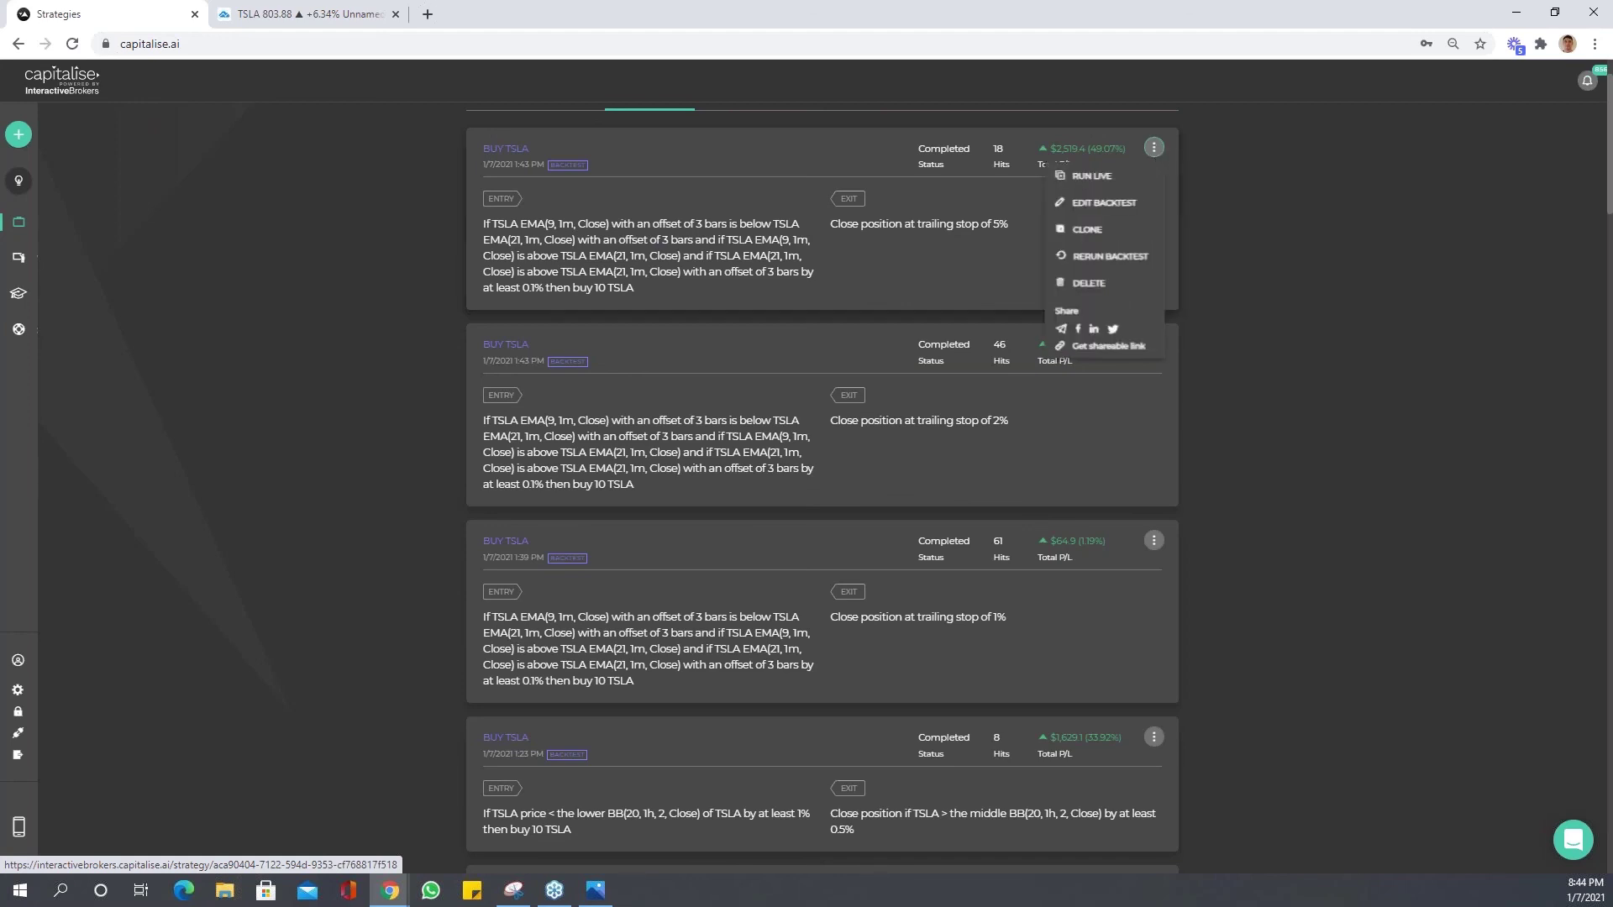
{"action": "left_click", "coordinate": [1102, 178]}
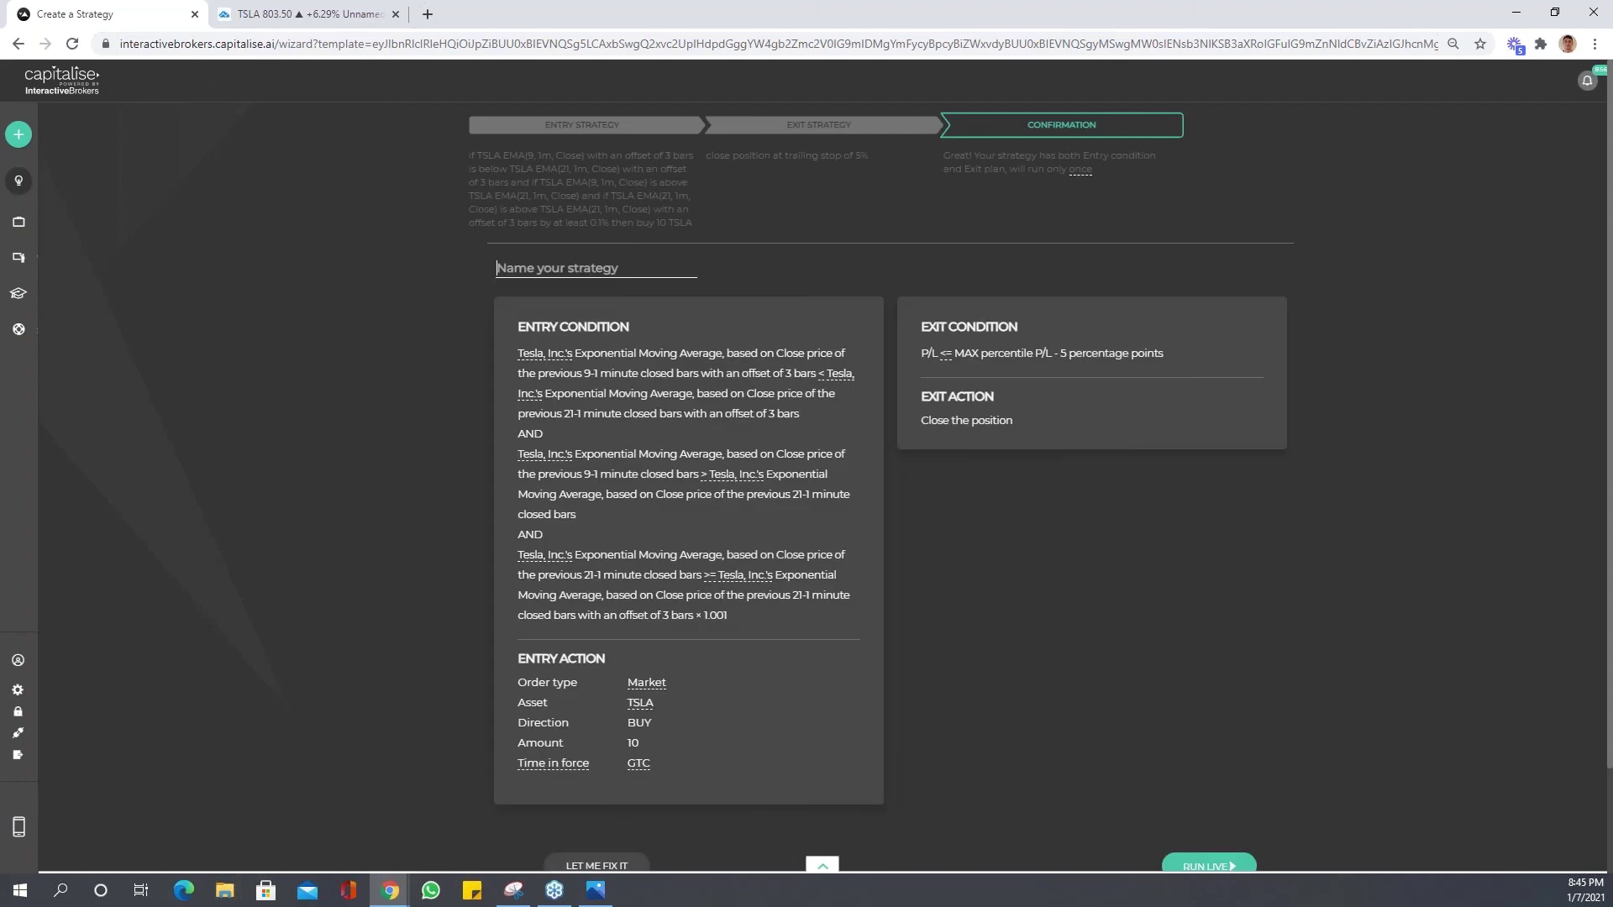
{"action": "scroll", "coordinate": [1178, 618], "scroll_direction": "down", "scroll_amount": 2}
{"action": "left_click", "coordinate": [1126, 747]}
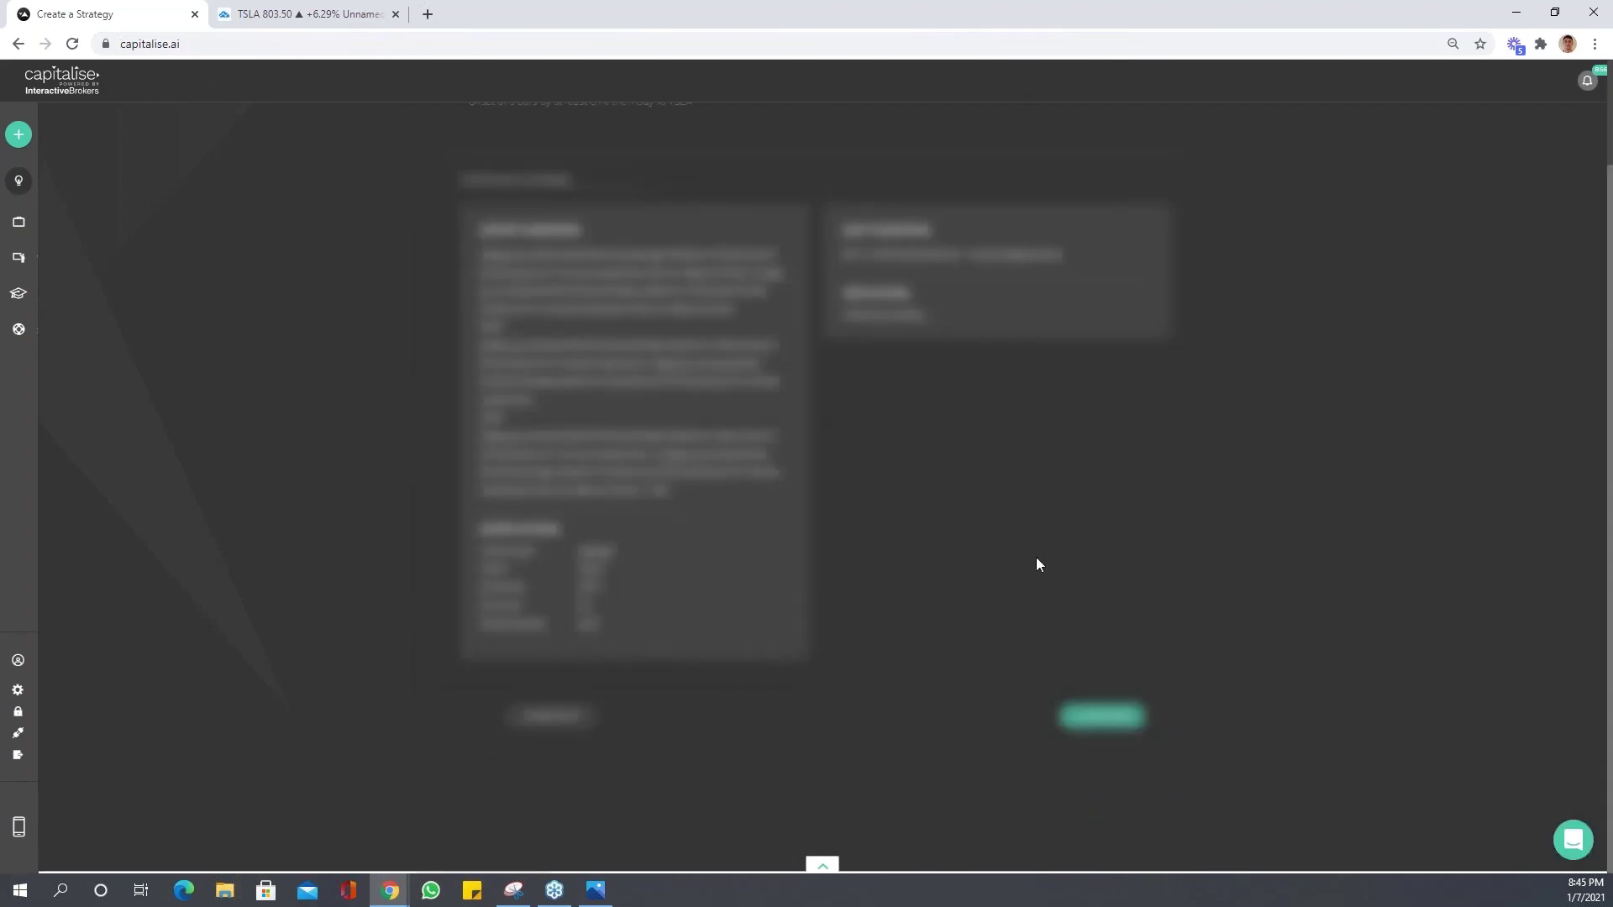